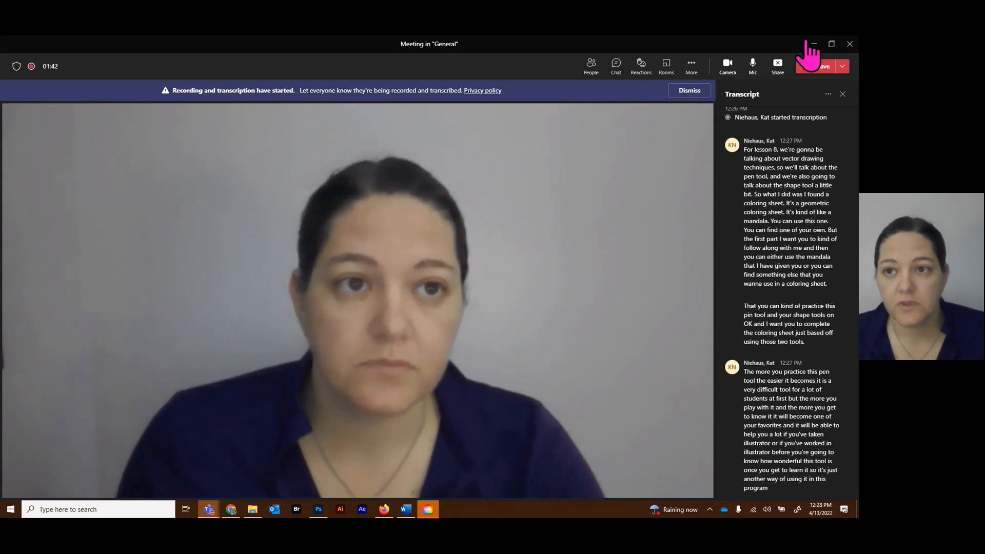
Switch from the meeting window to Photoshop and open the mandala image Lesson 8.jpg.
click(813, 44)
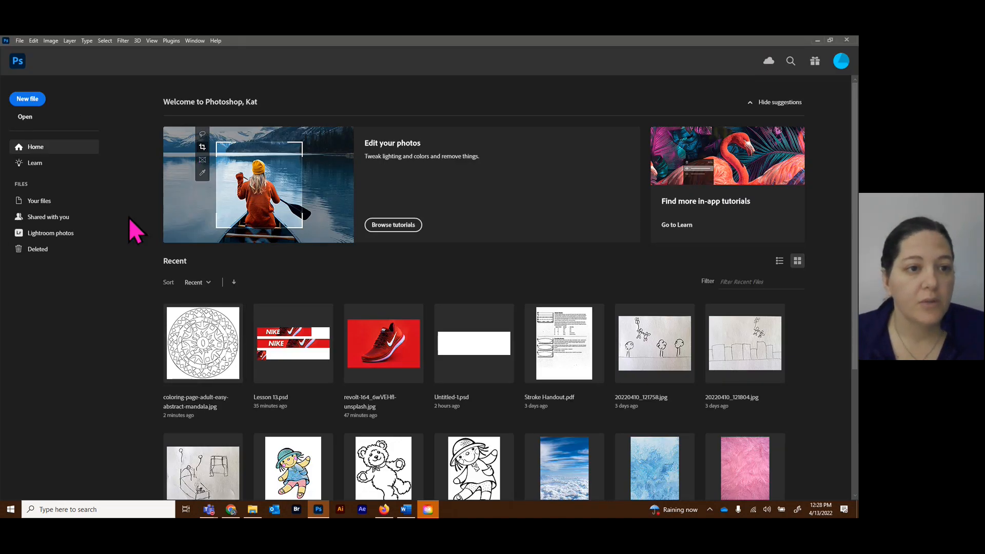
click(30, 99)
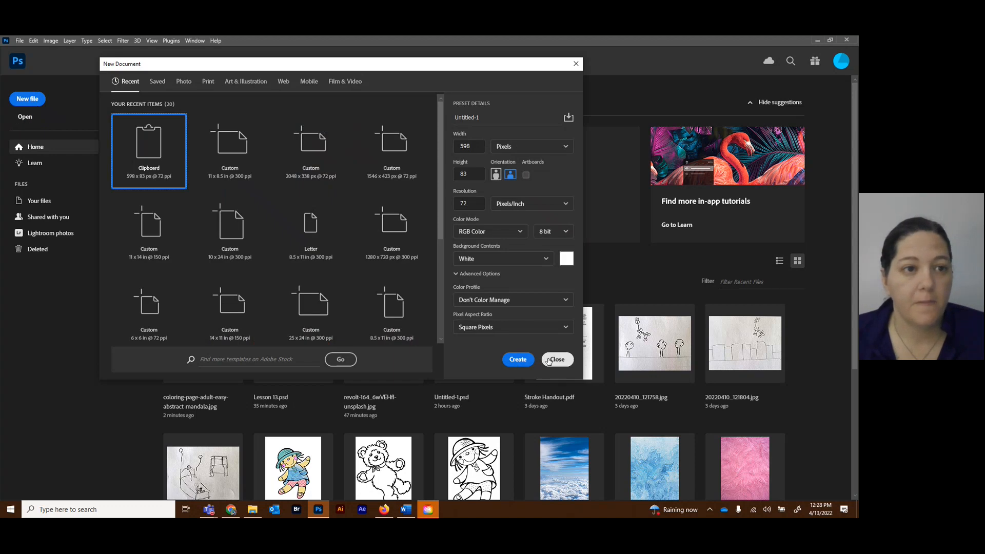
click(556, 359)
click(25, 117)
double_click(253, 121)
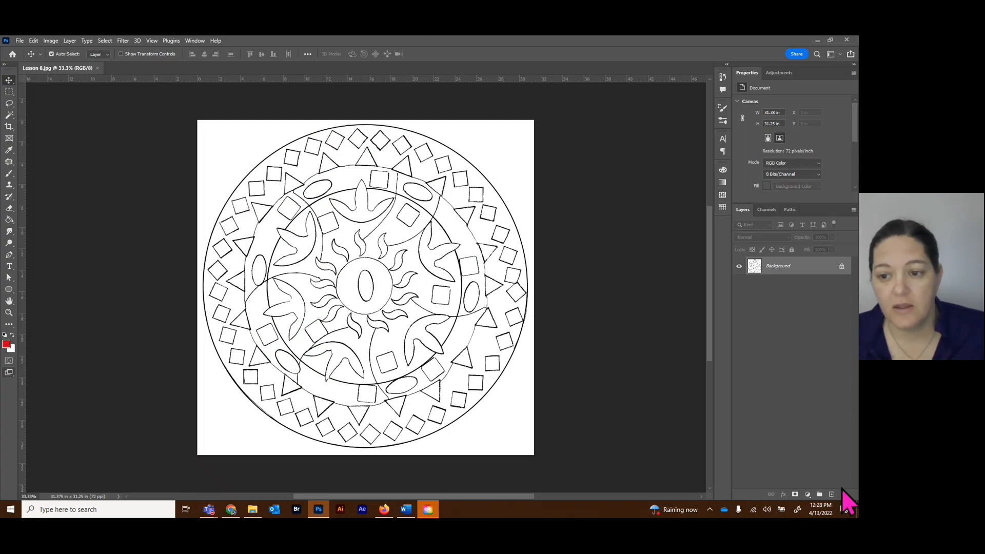
Add a new layer above the mandala background and fill it with white using the Paint Bucket tool.
click(833, 495)
click(13, 336)
click(9, 220)
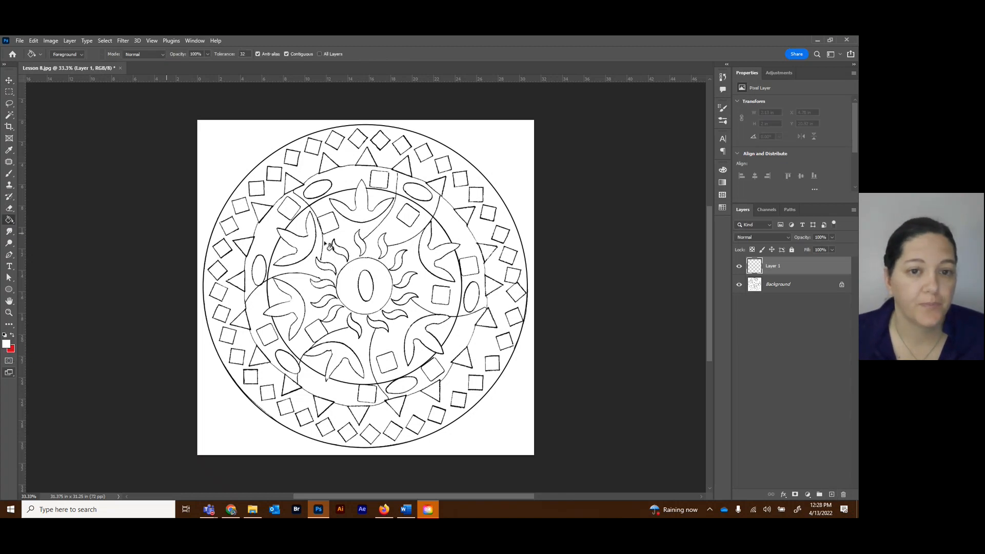
click(352, 244)
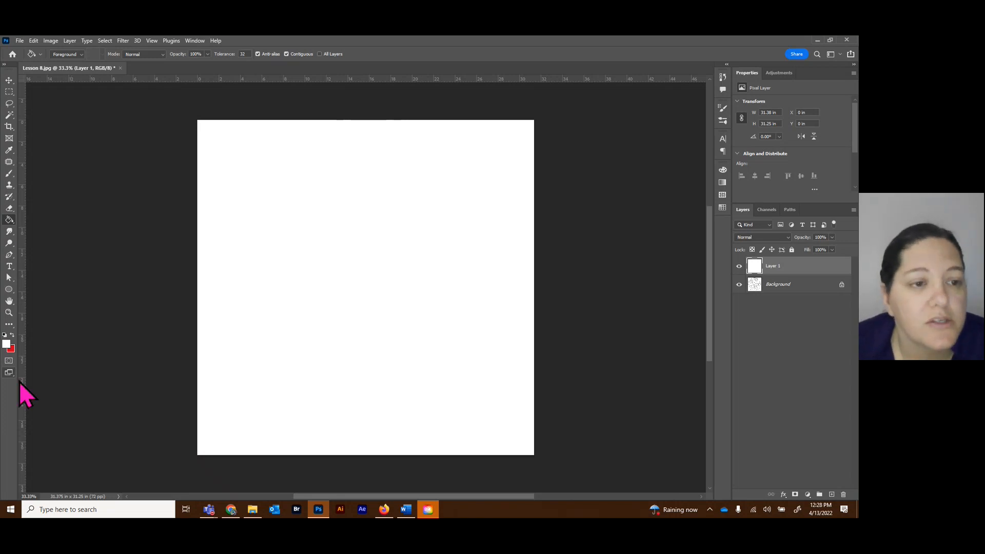
Draw a rectangle shape about 611 by 336 px in the upper left area of the white canvas.
click(9, 289)
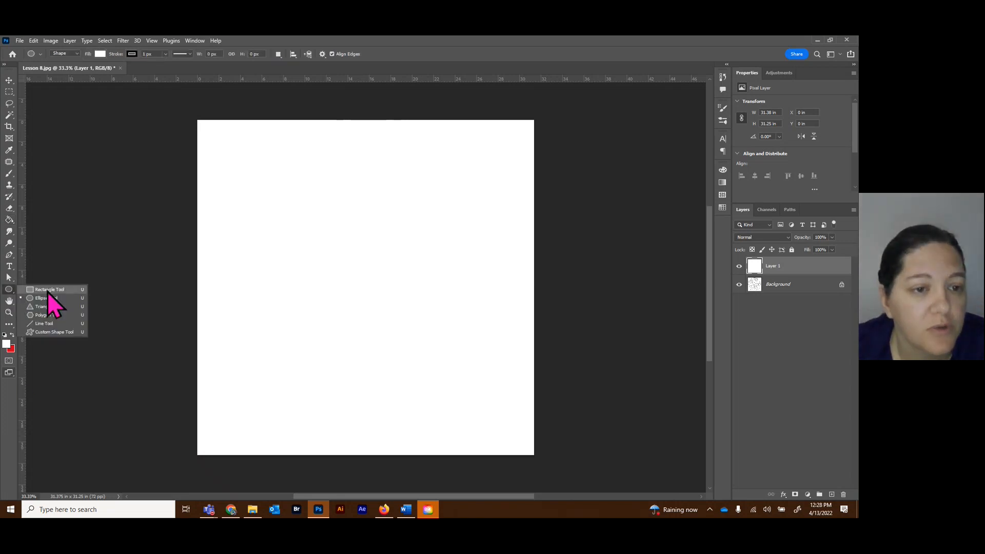
click(50, 290)
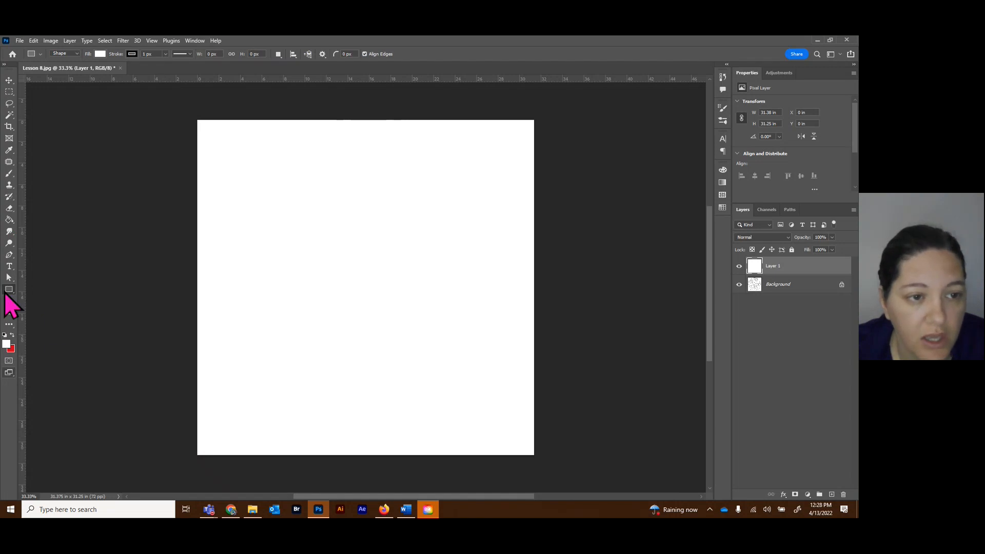
click(9, 290)
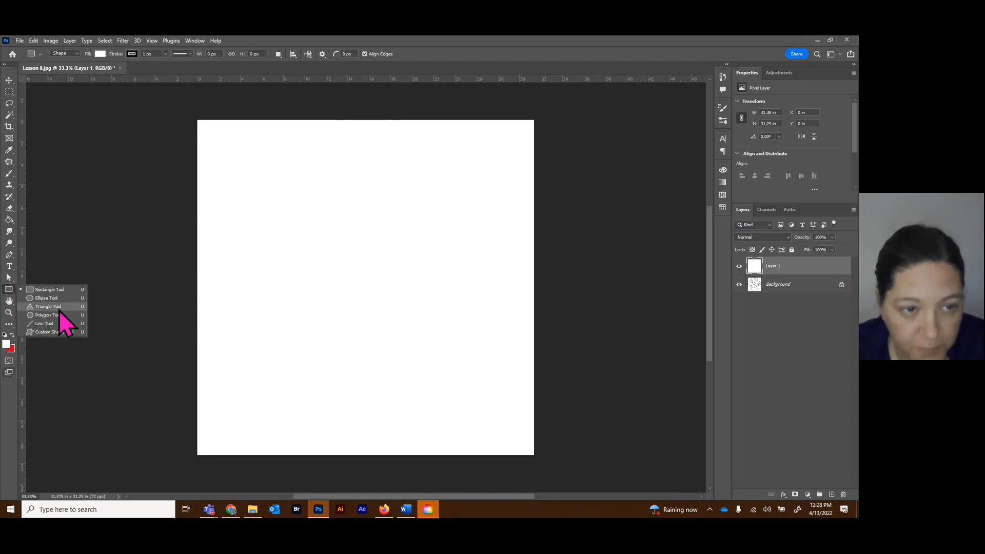
click(56, 289)
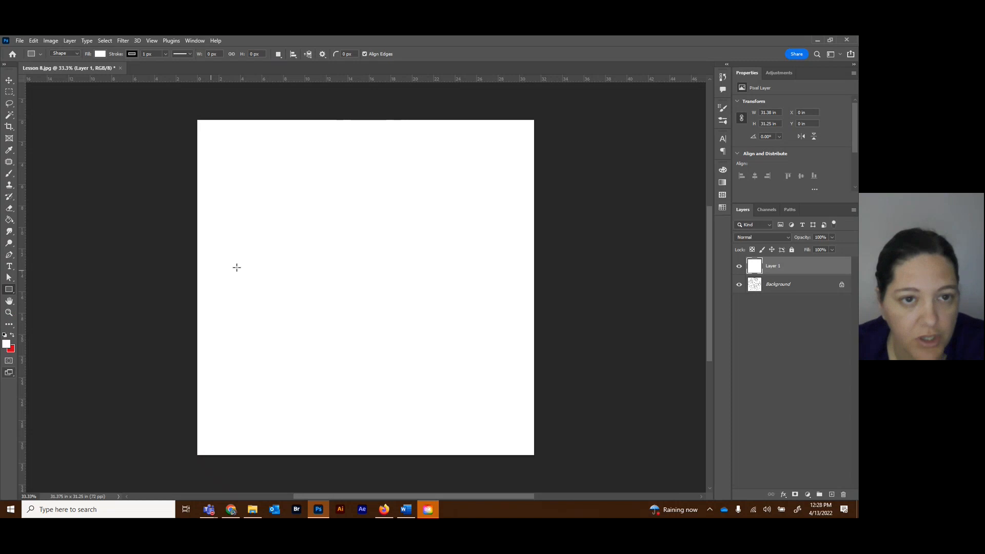
drag(257, 169, 348, 219)
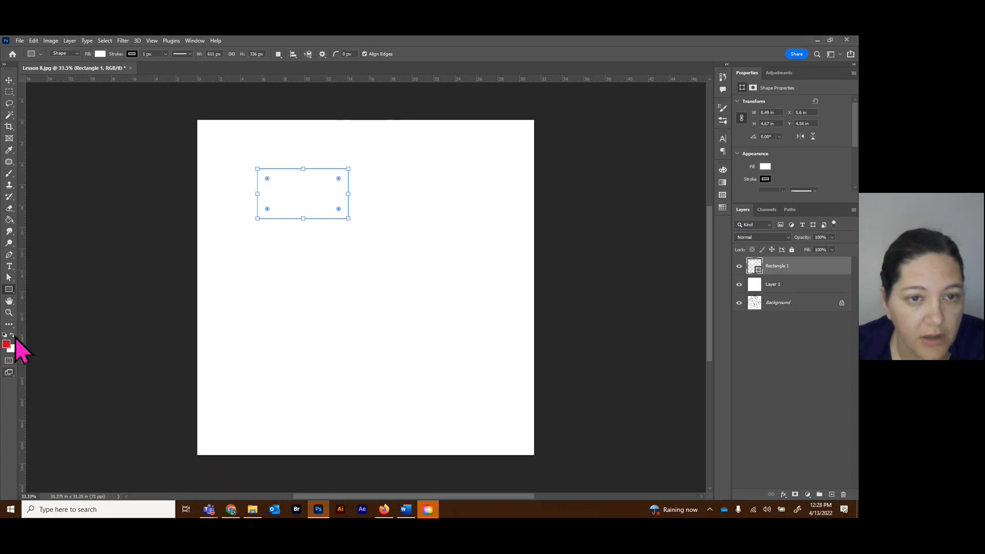
Set the rectangle's fill to red from the recently used colors.
click(766, 166)
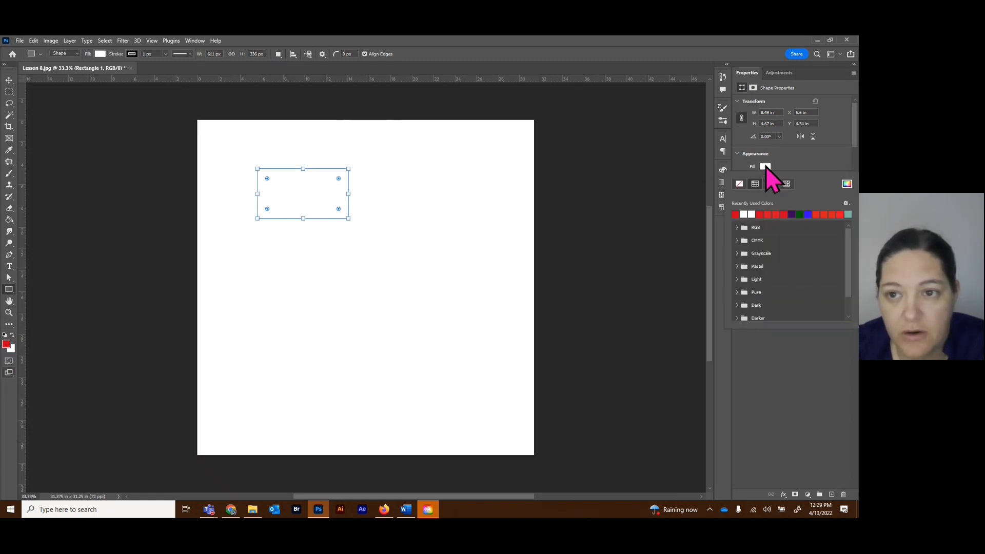
click(735, 215)
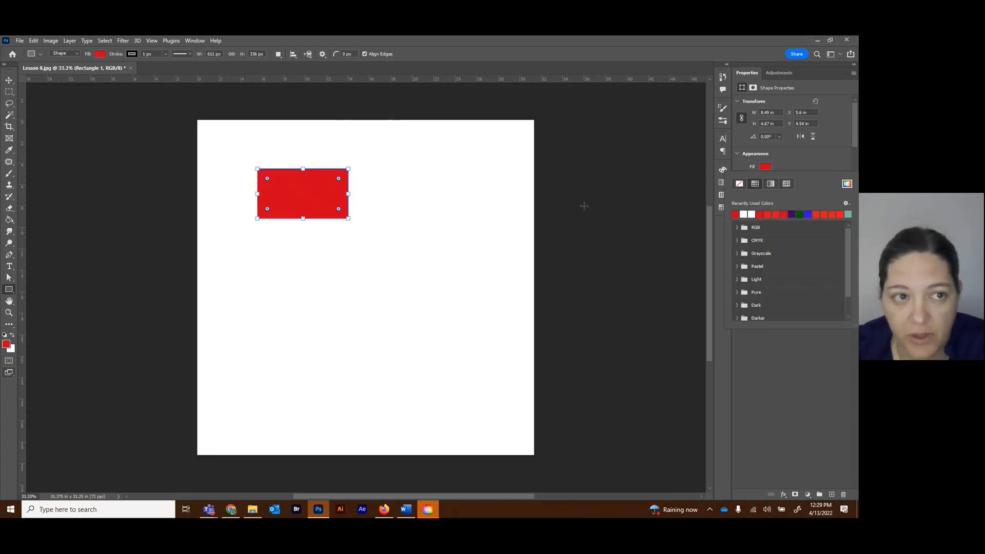
click(818, 163)
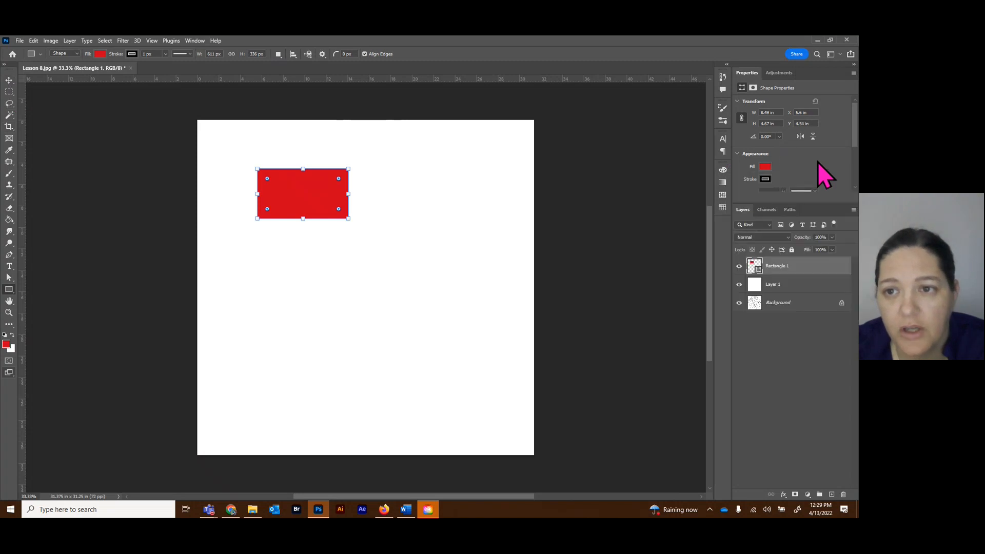
Give the rectangle a dark purple stroke with a width of 15.33 px.
click(765, 179)
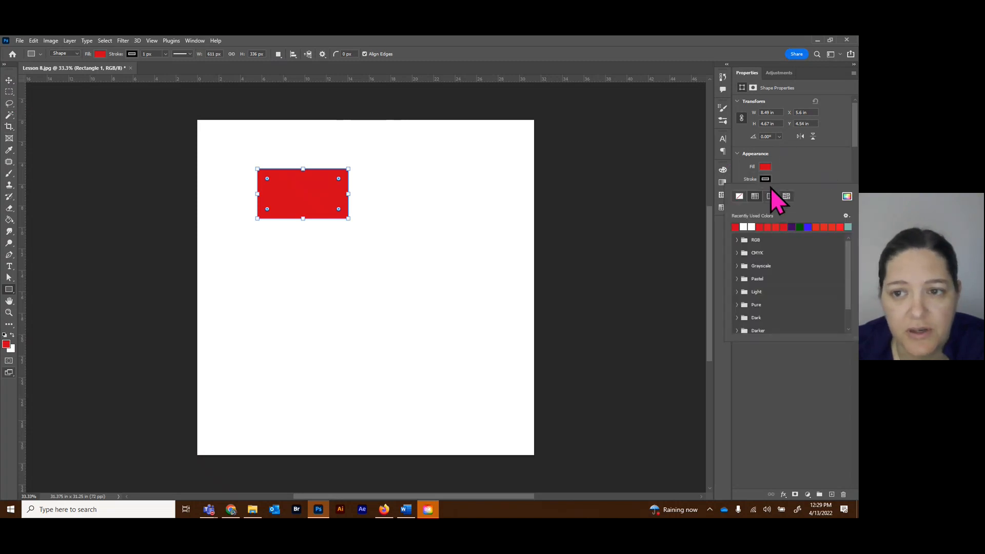
click(793, 227)
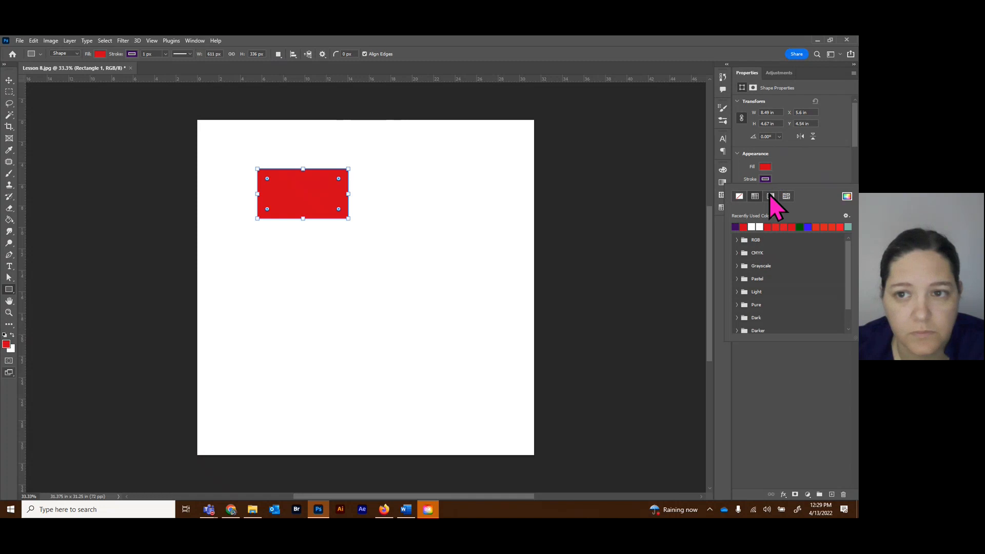
click(823, 186)
drag(801, 202, 801, 310)
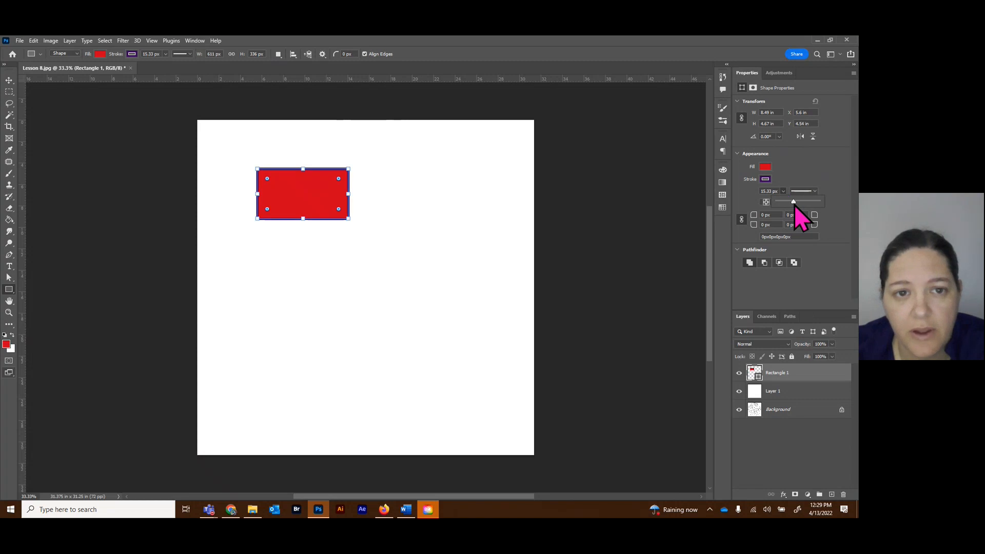
Rasterize the rectangle's layer and erase a vertical strip through the middle of the rectangle.
click(9, 92)
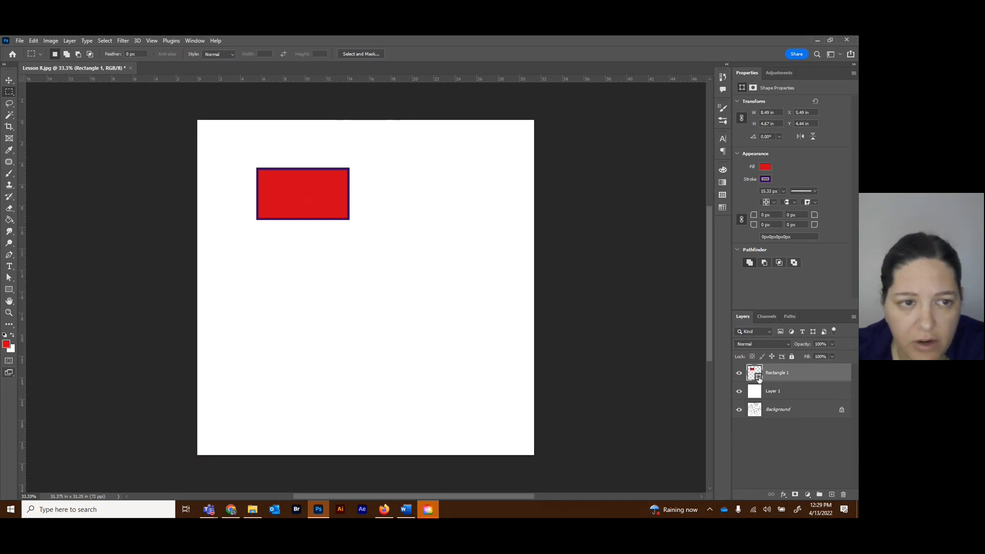
click(9, 173)
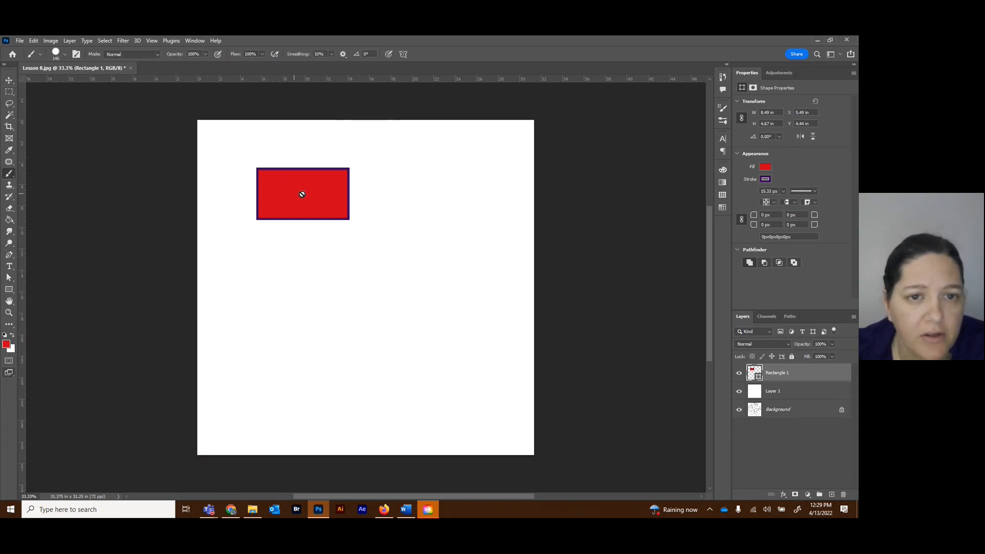
click(9, 208)
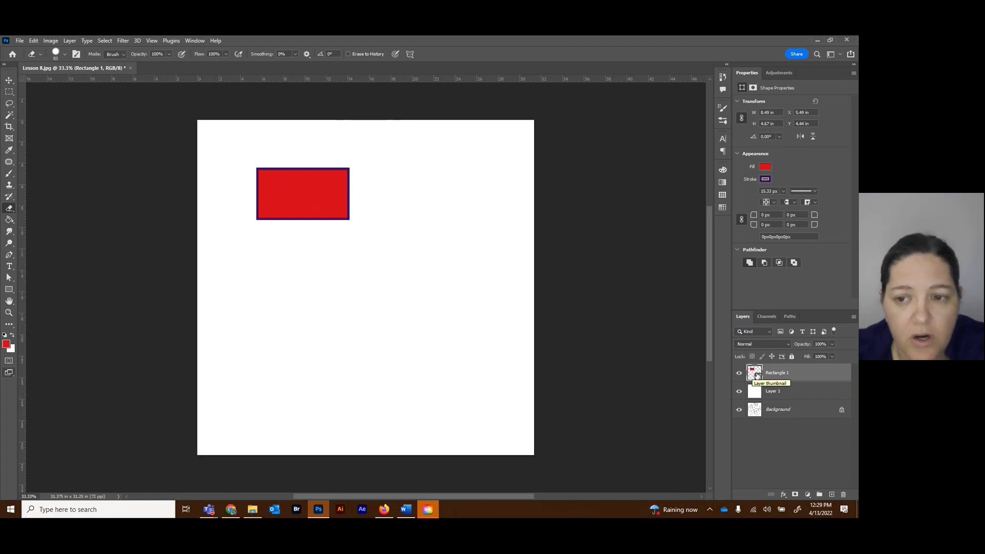
right_click(795, 380)
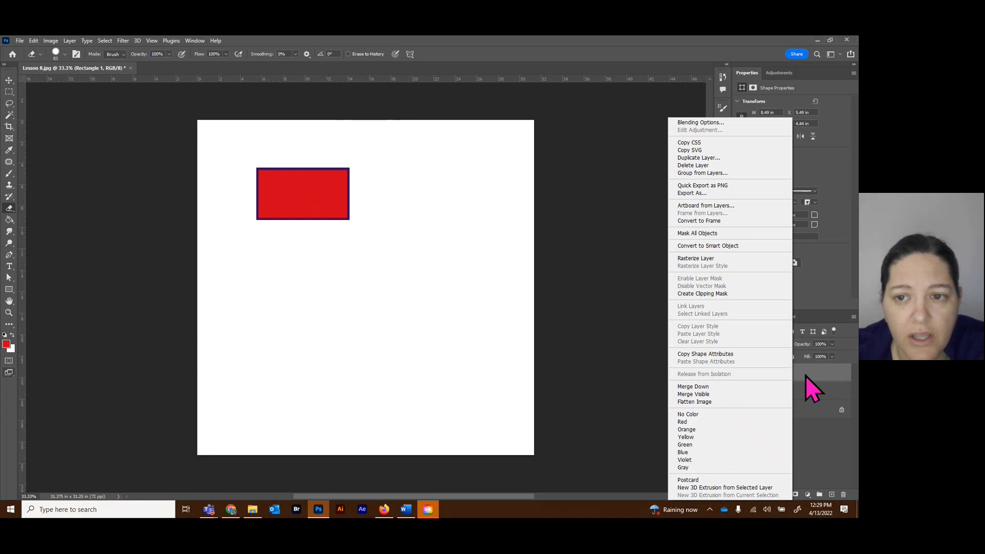
click(716, 259)
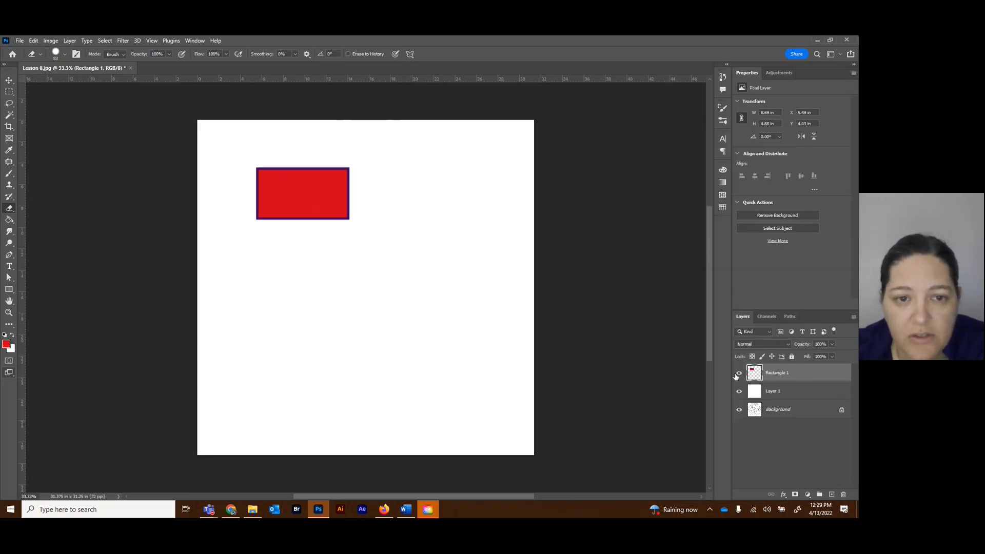
drag(299, 159, 322, 296)
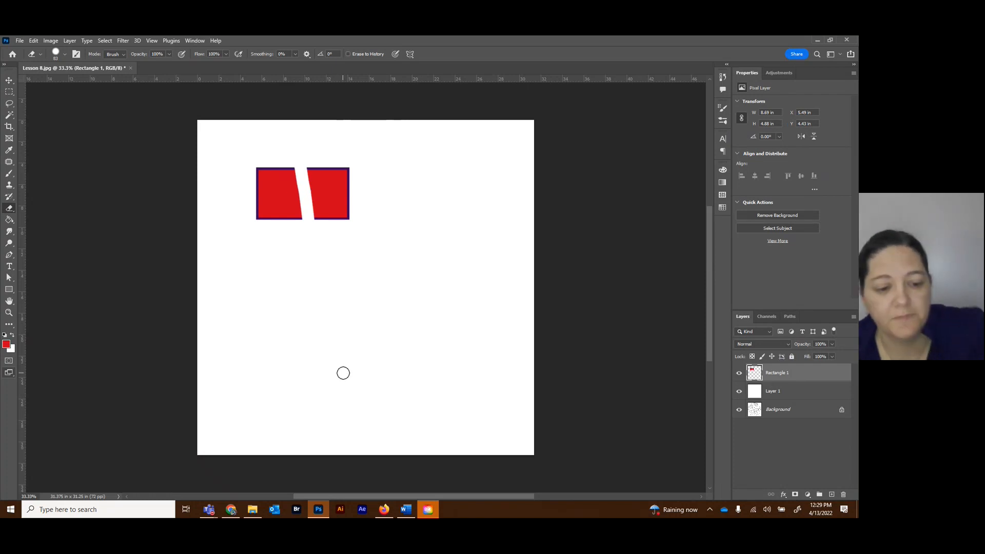
Undo the eraser stroke and the rasterization of the rectangle's layer.
key(ctrl+z)
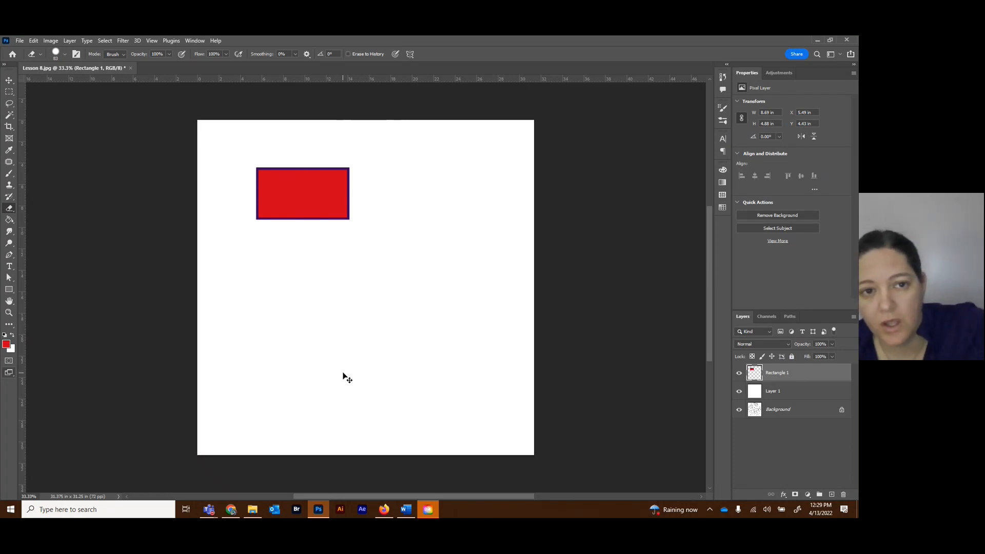
key(ctrl+z)
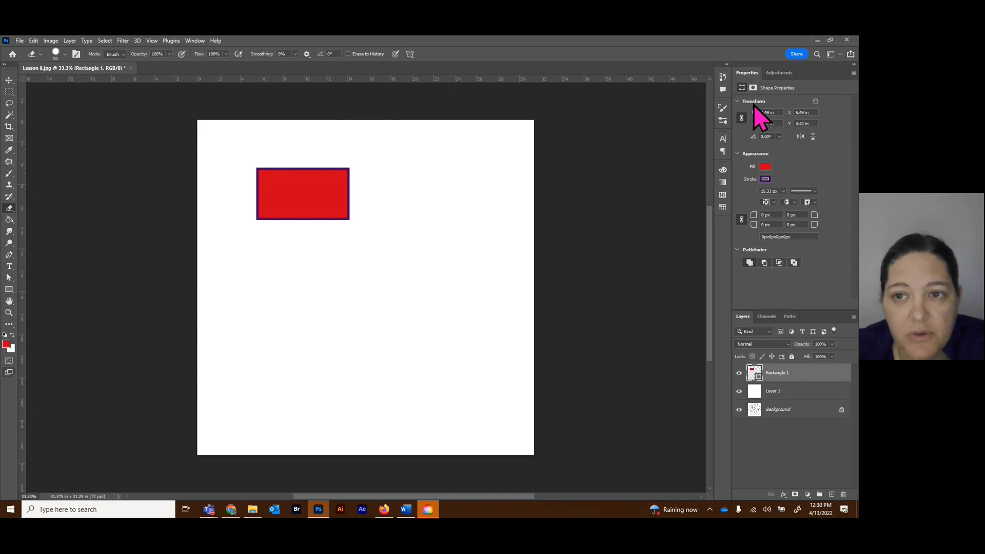
Draw a nearly circular ellipse about 560 by 579 px below the rectangle with the Ellipse tool.
click(10, 80)
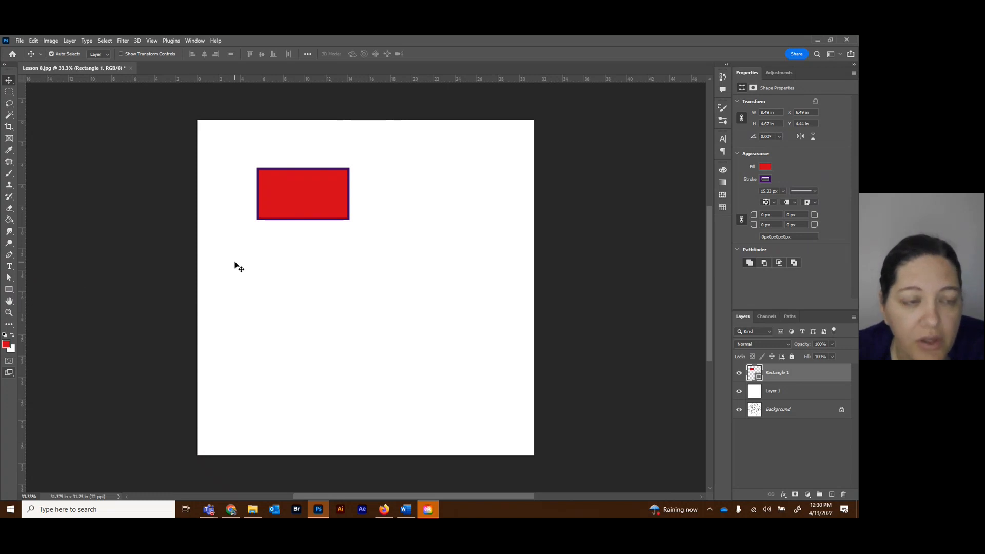
click(11, 291)
click(46, 298)
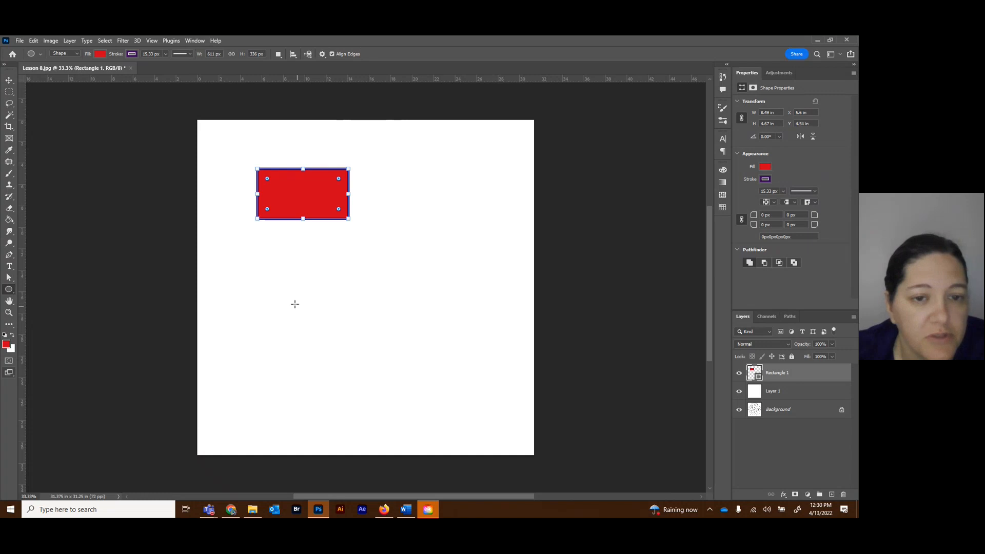
mouse_move(336, 278)
mouse_down()
mouse_move(415, 347)
mouse_move(417, 363)
mouse_up()
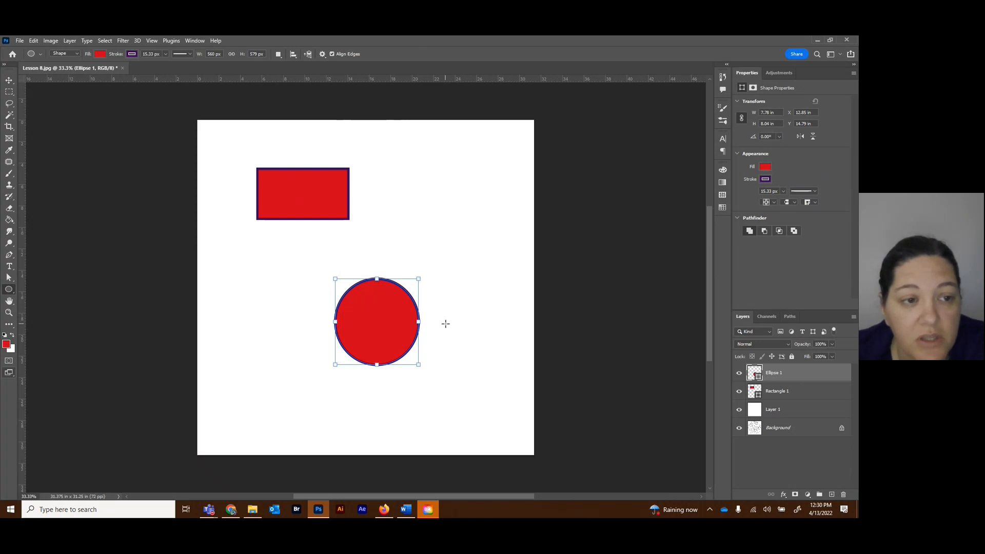
Select the circle's bottom anchor point with the Direct Selection tool.
click(9, 279)
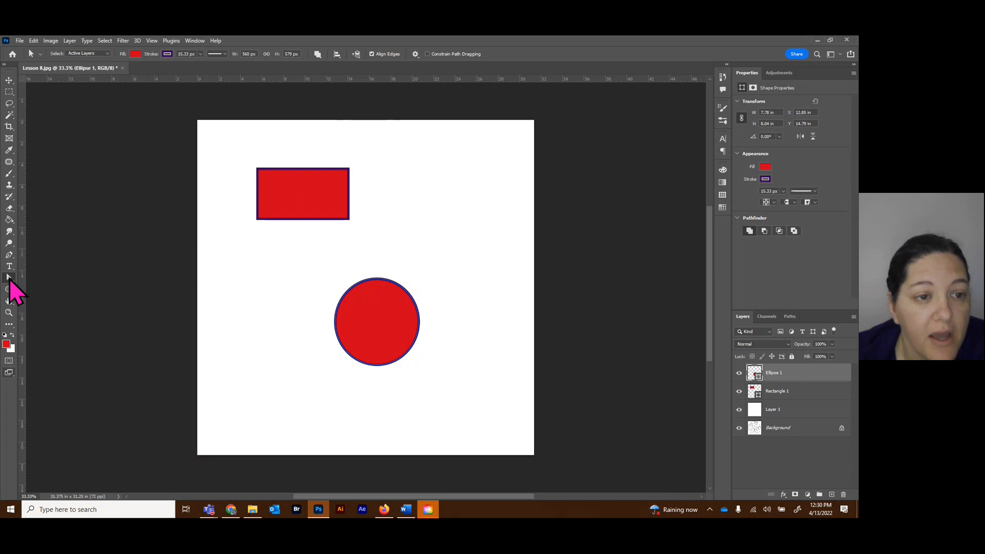
right_click(10, 281)
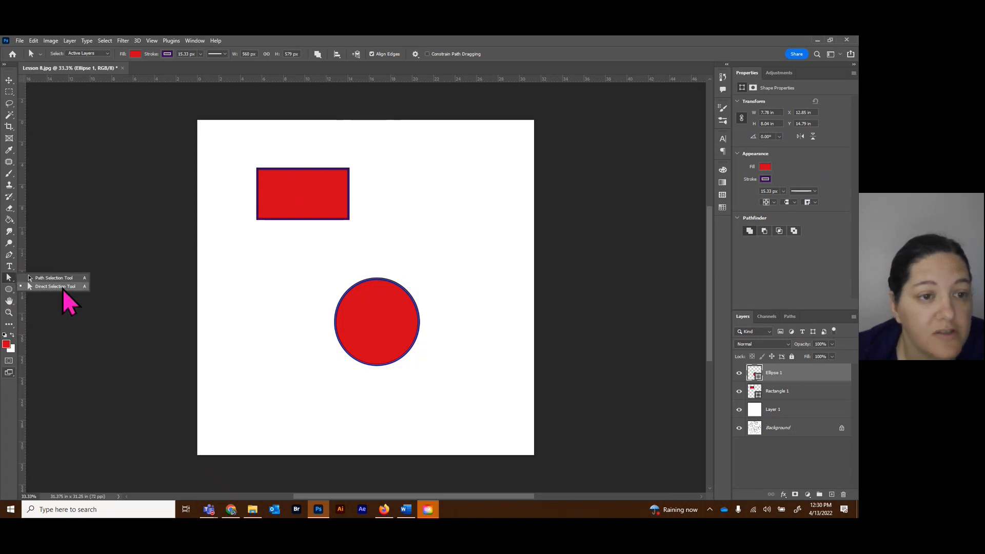
click(60, 289)
click(378, 365)
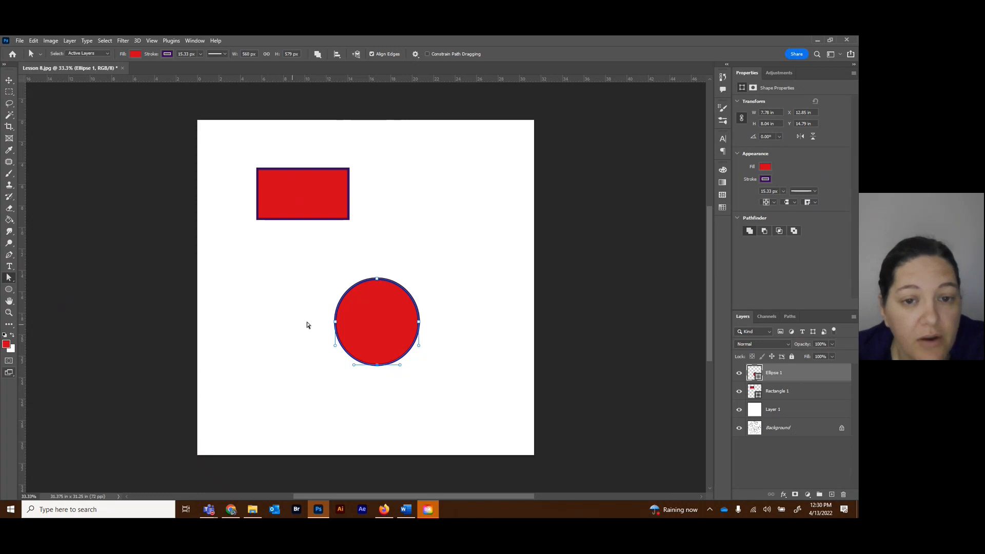
Zoom in on the red circle and activate the Delete Anchor Point tool.
click(9, 312)
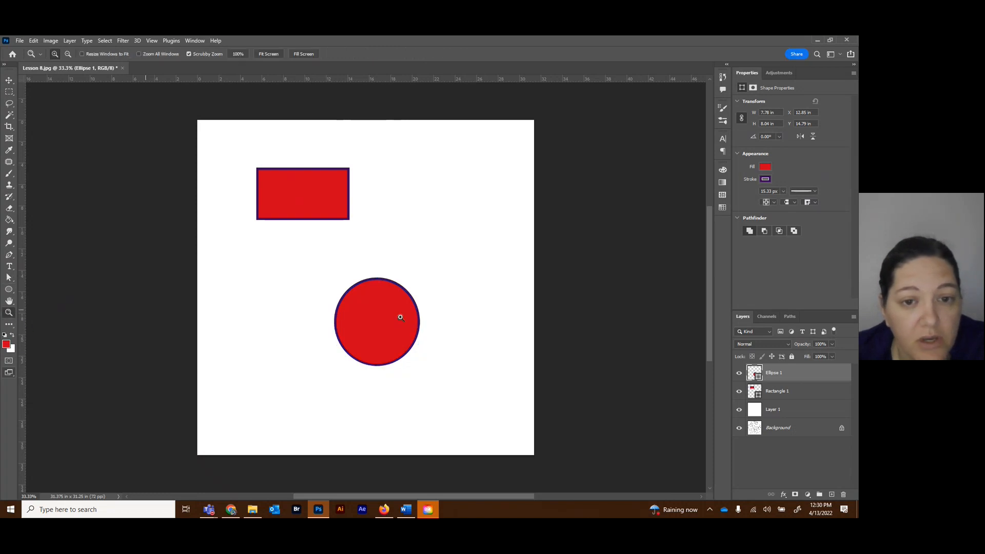
click(402, 317)
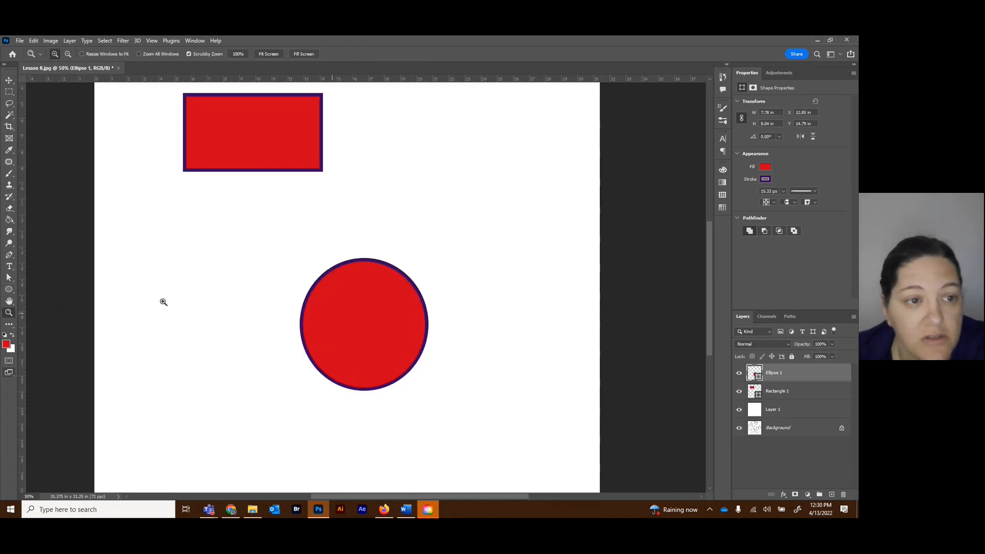
click(8, 255)
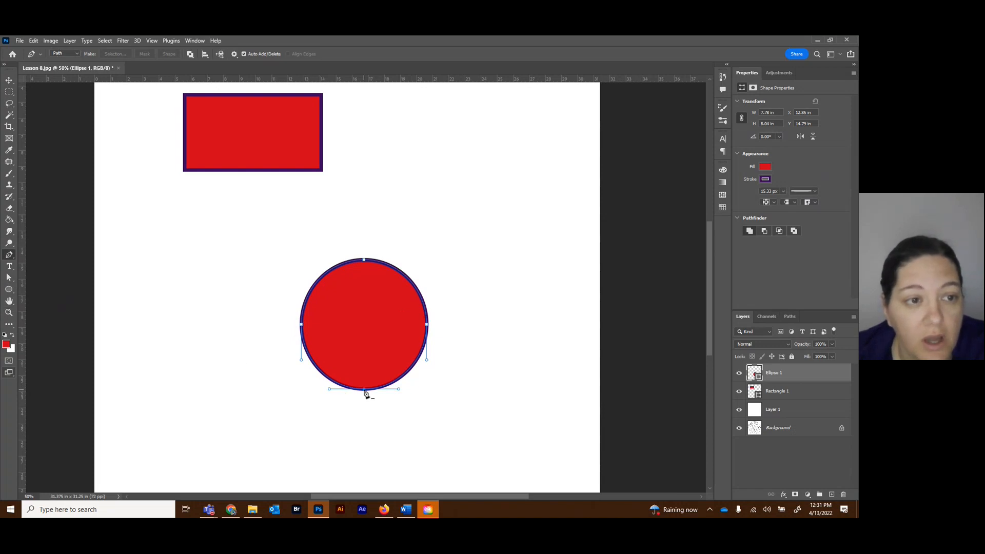
click(10, 255)
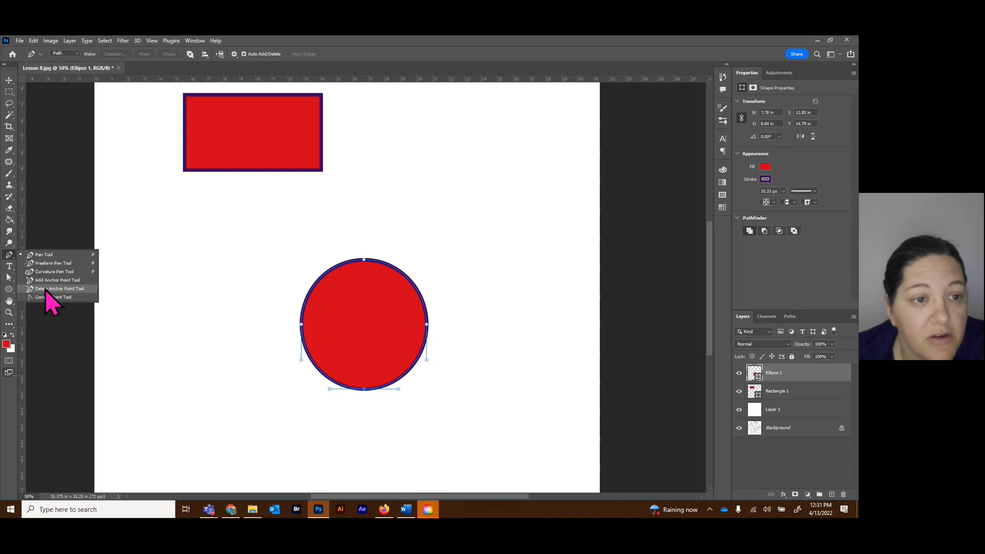
click(64, 289)
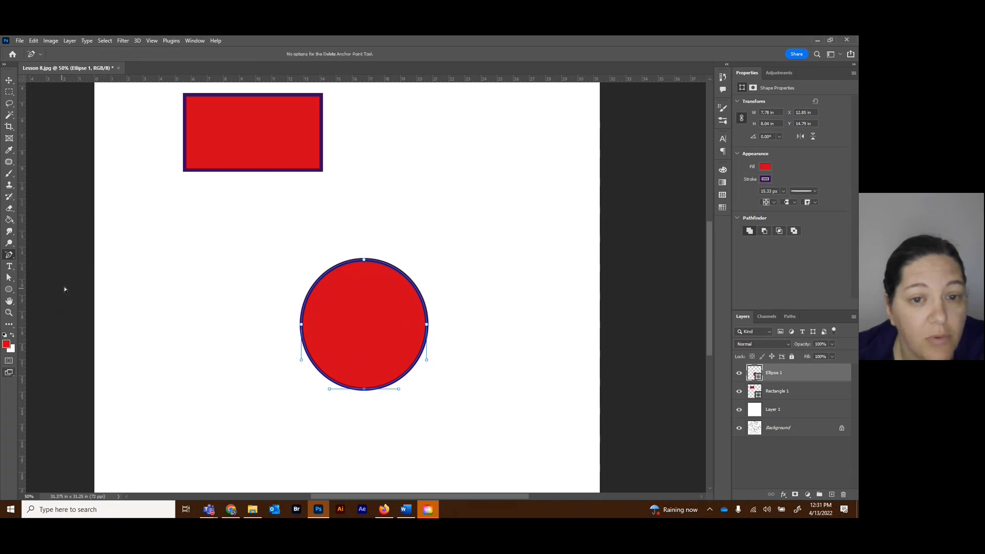
click(364, 390)
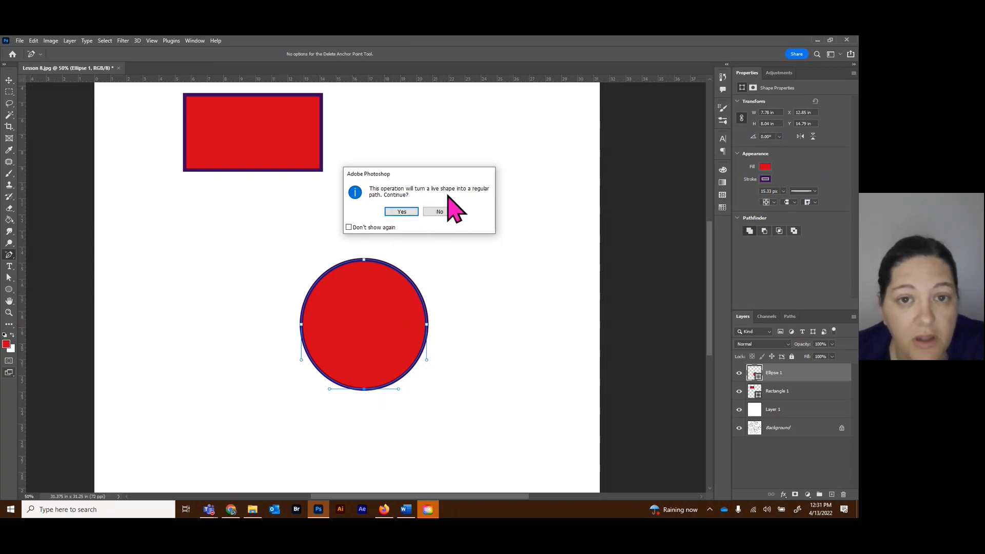
click(401, 213)
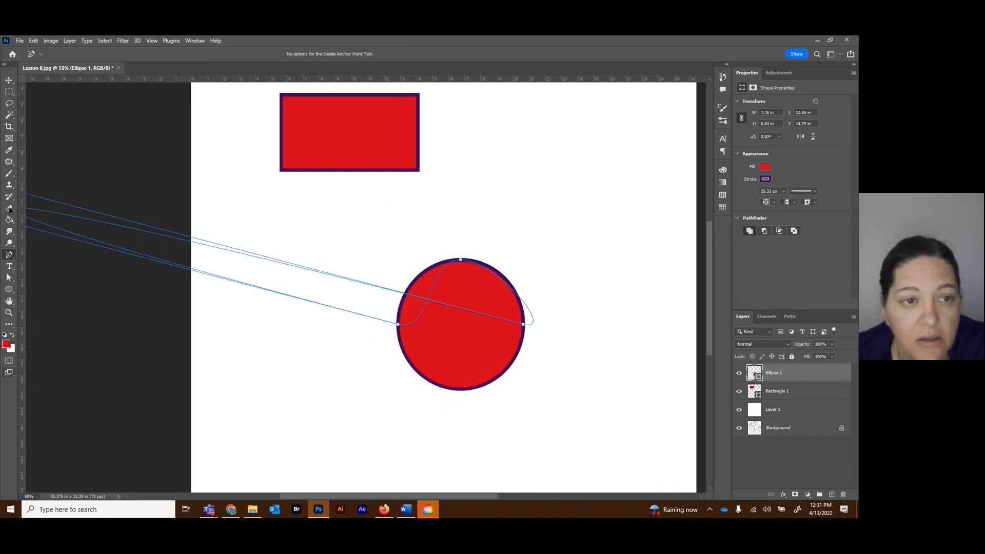
key(ctrl+z)
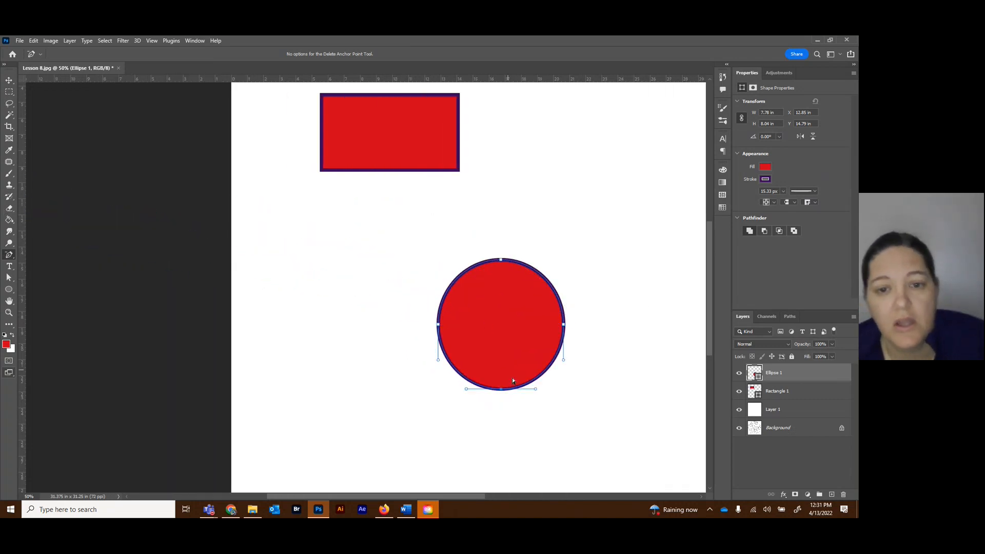
click(505, 392)
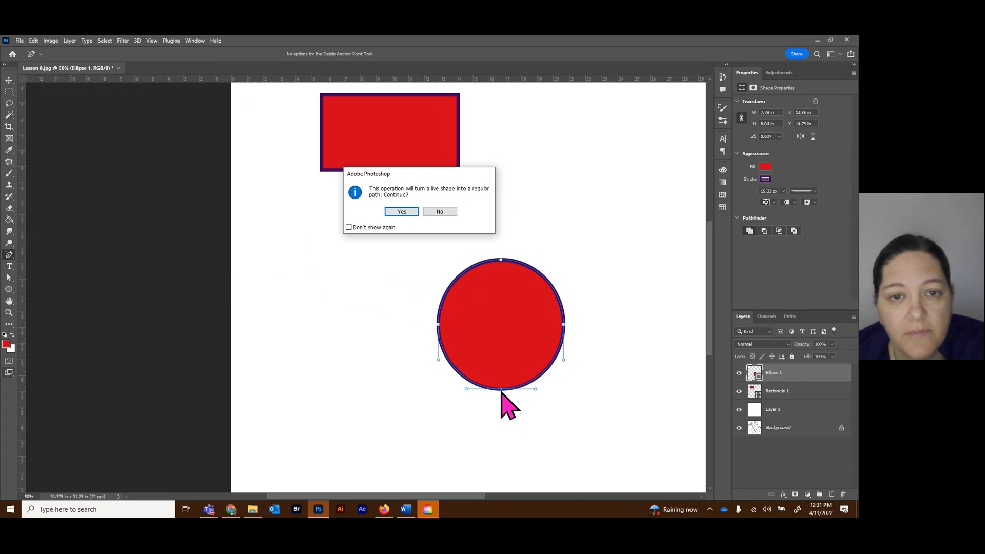
click(399, 212)
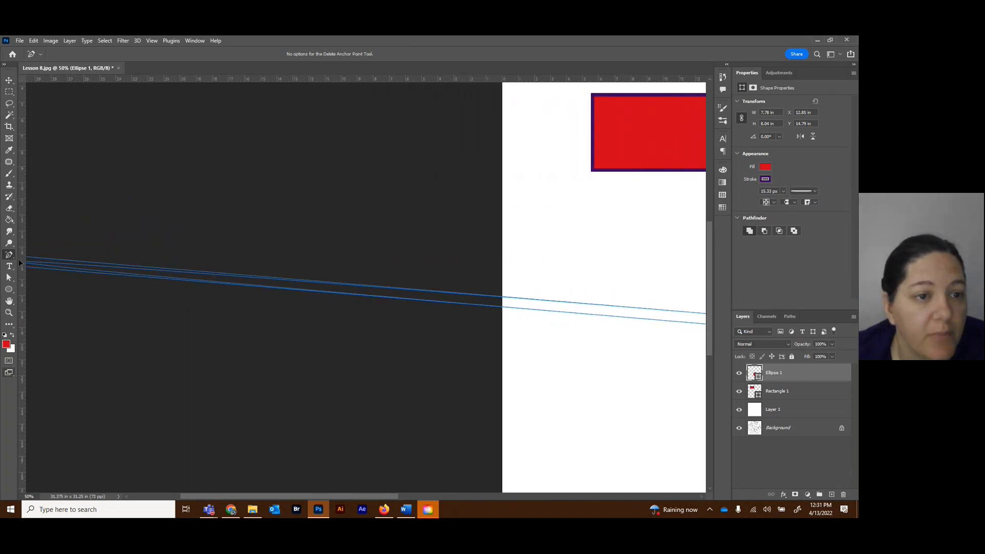
click(10, 258)
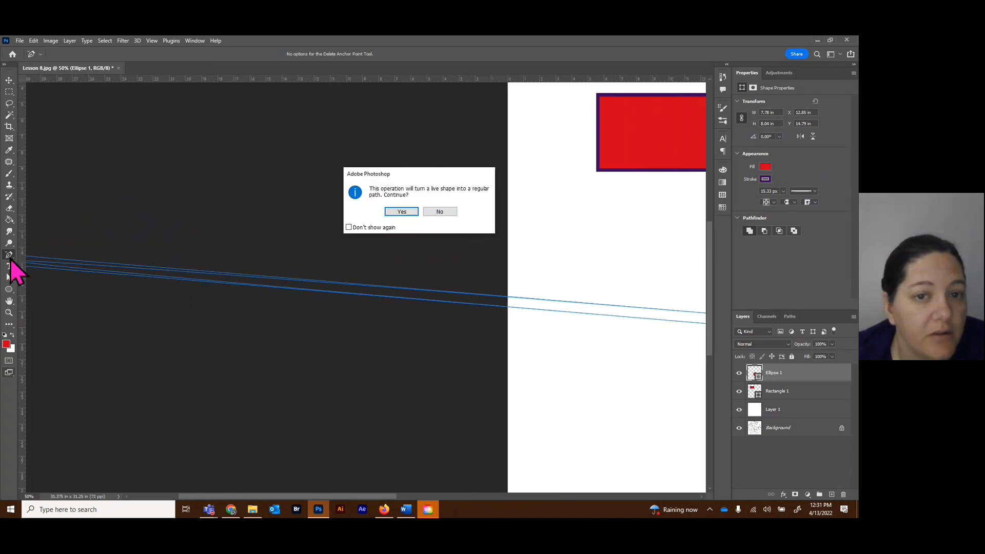
click(402, 212)
key(ctrl+z)
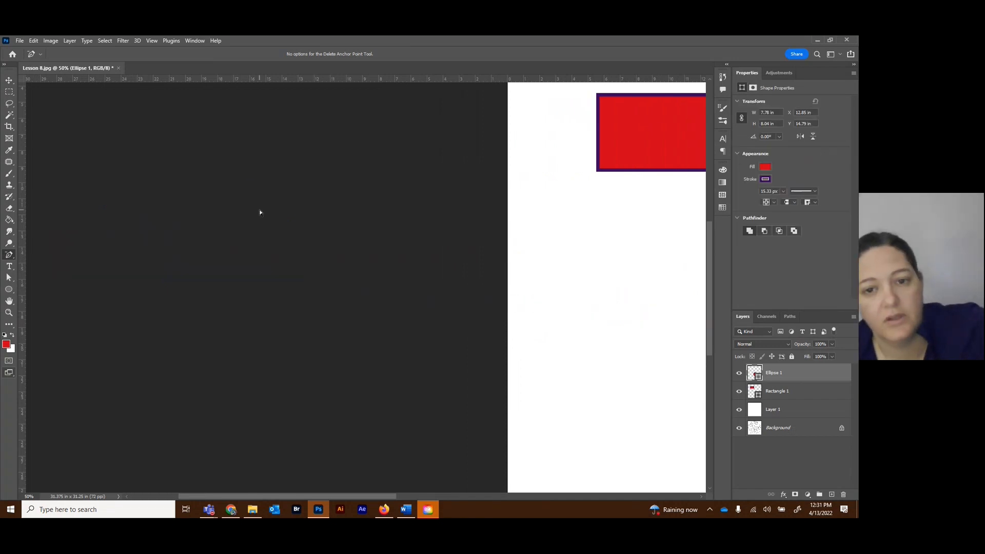
drag(379, 496, 512, 502)
click(380, 390)
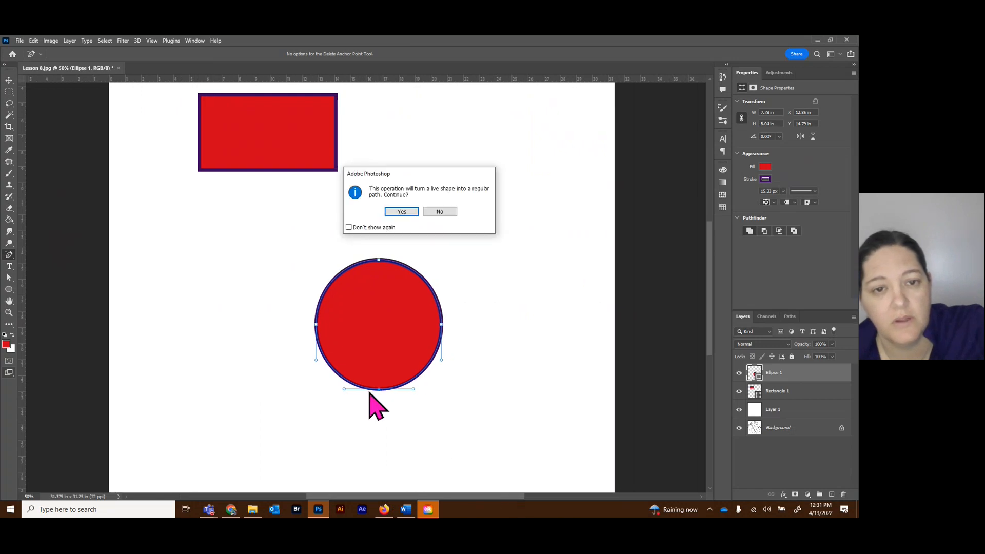
click(393, 212)
drag(393, 212, 14, 260)
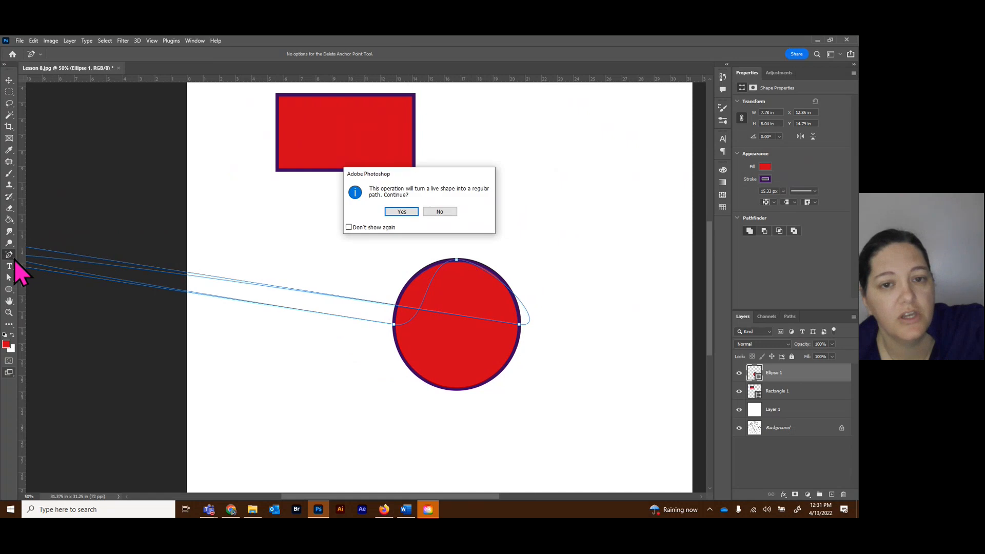
click(452, 215)
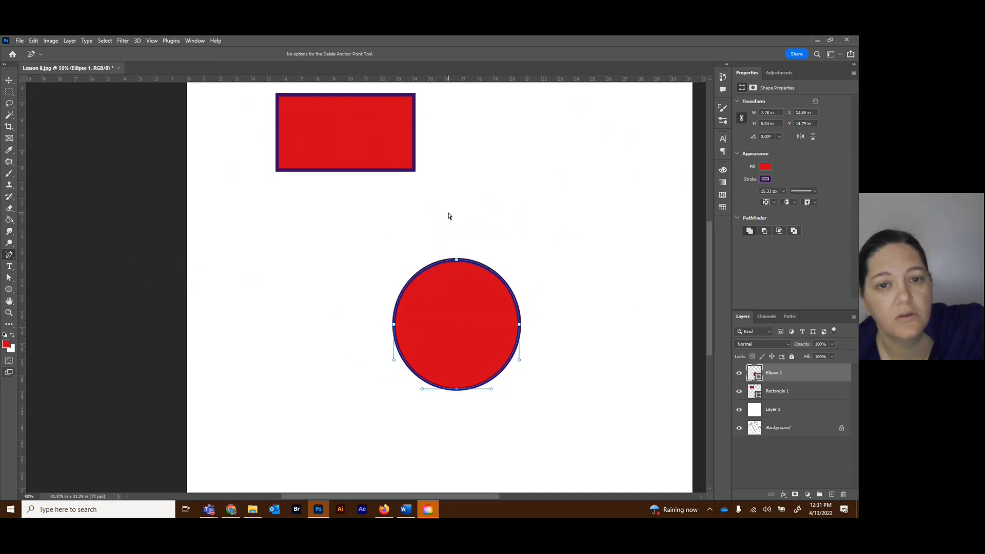
Delete the circle's bottom anchor point, accepting the conversion from live shape to regular path.
click(456, 392)
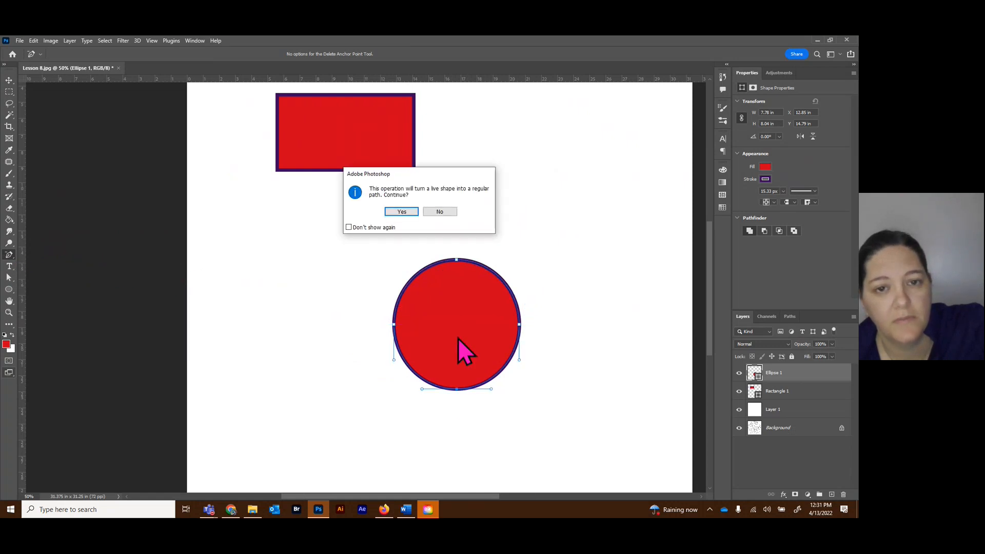
click(402, 213)
drag(403, 212, 456, 350)
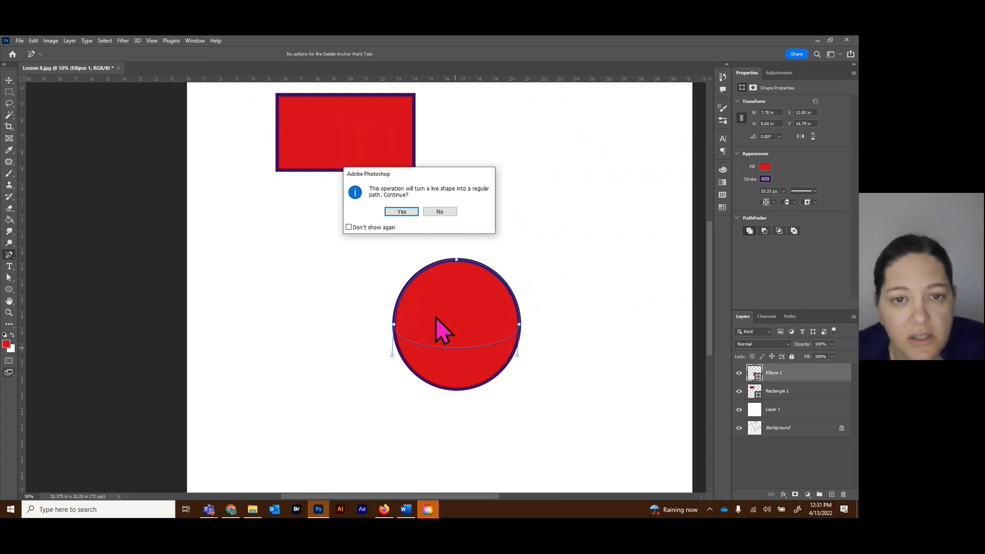
click(406, 214)
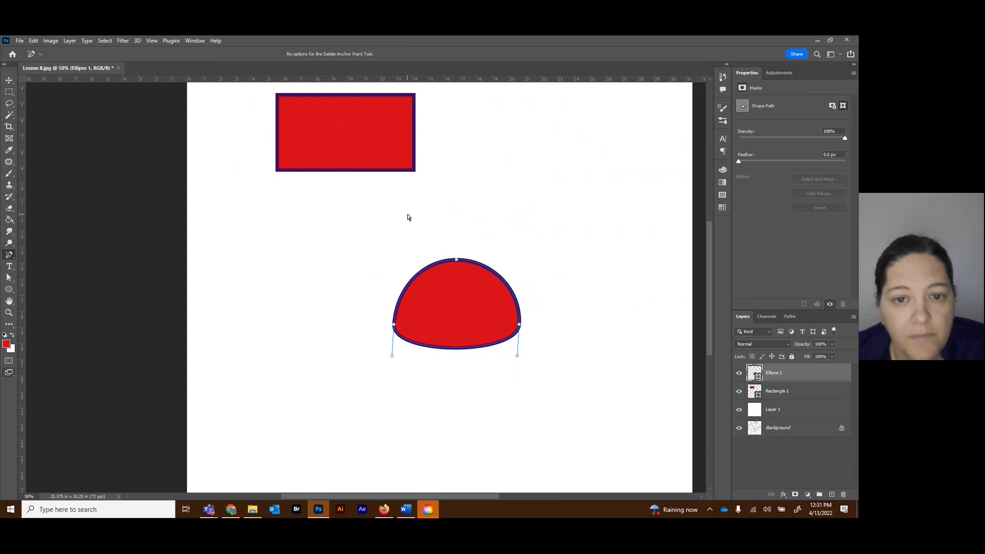
Convert the shape's left and right anchor points to corners with the Convert Point tool, keeping the top point smooth.
right_click(9, 256)
click(53, 298)
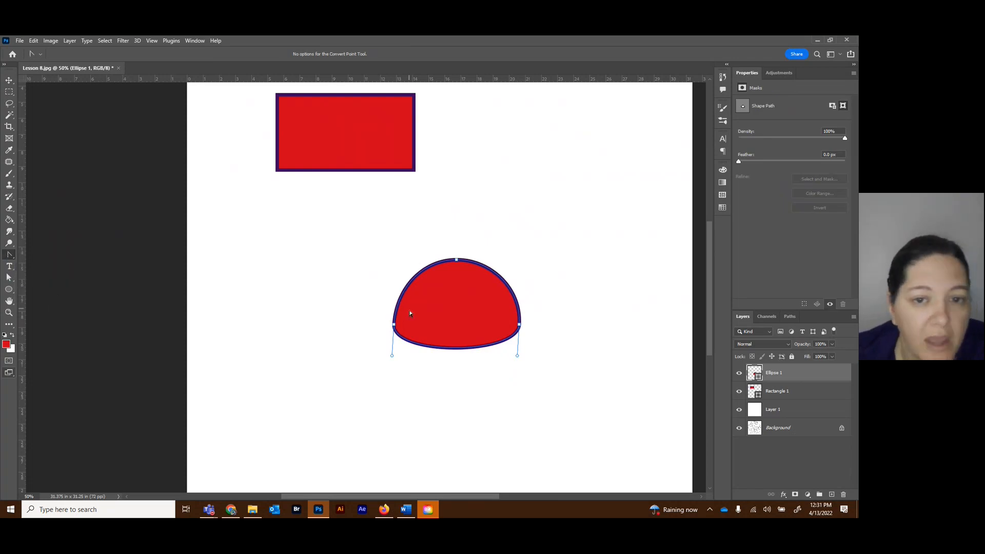
click(394, 326)
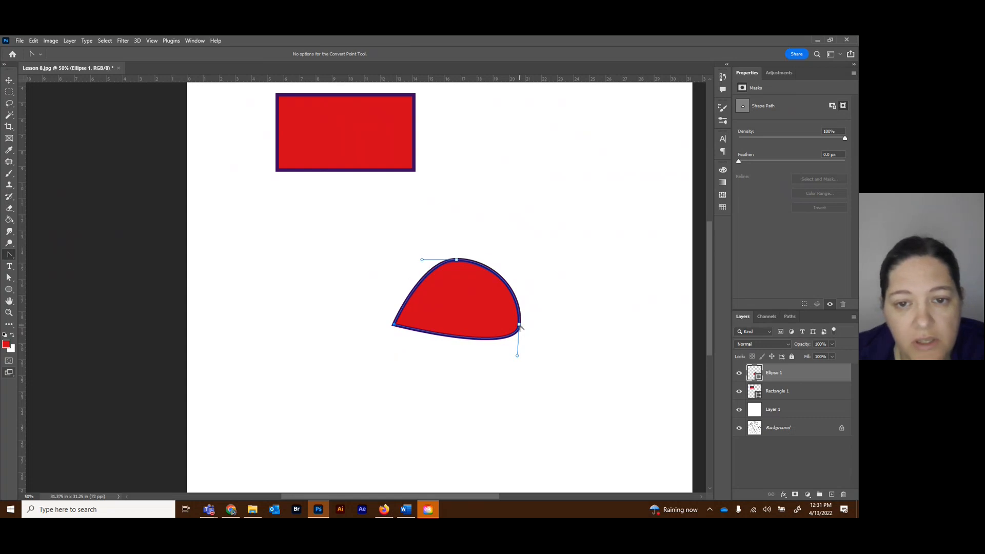
click(519, 325)
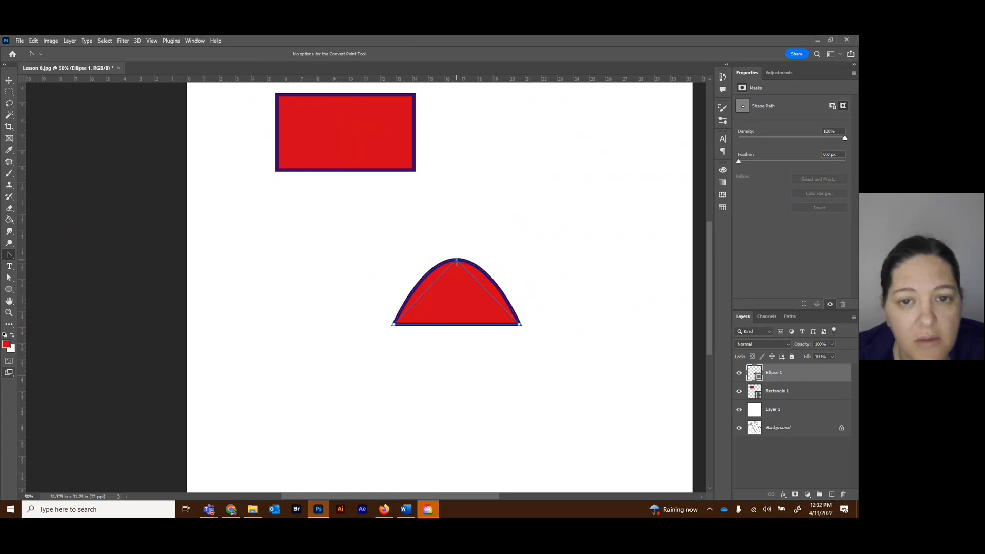
click(456, 260)
key(ctrl+z)
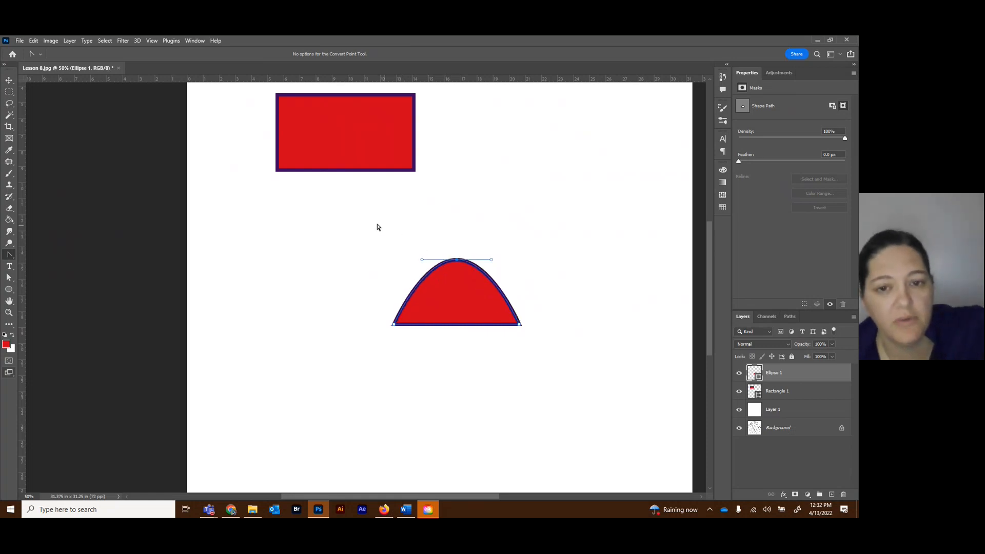
Lengthen both direction handles of the top anchor point with the Direct Selection tool to round the shape into a half circle.
click(8, 277)
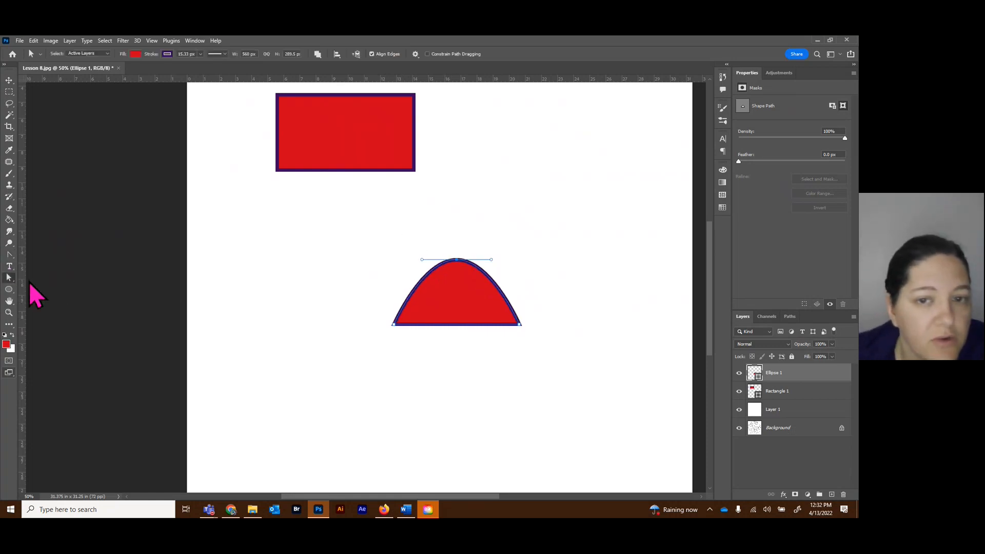
drag(422, 261, 400, 261)
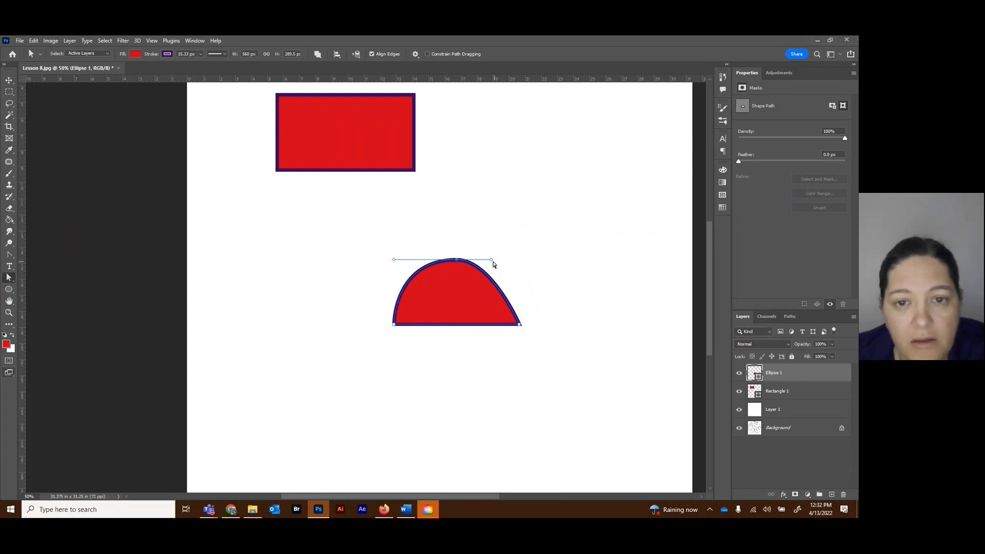
drag(491, 261, 515, 262)
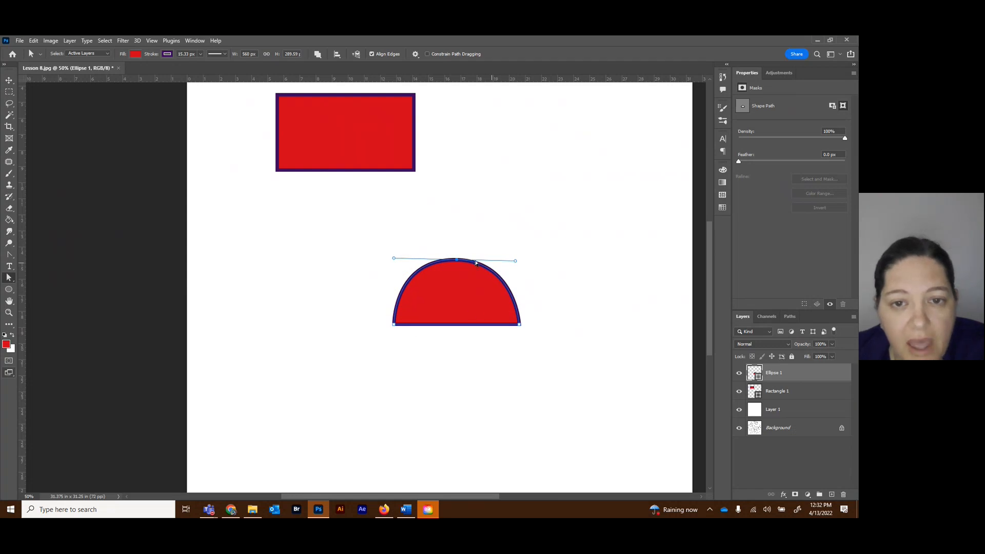
drag(398, 260, 398, 260)
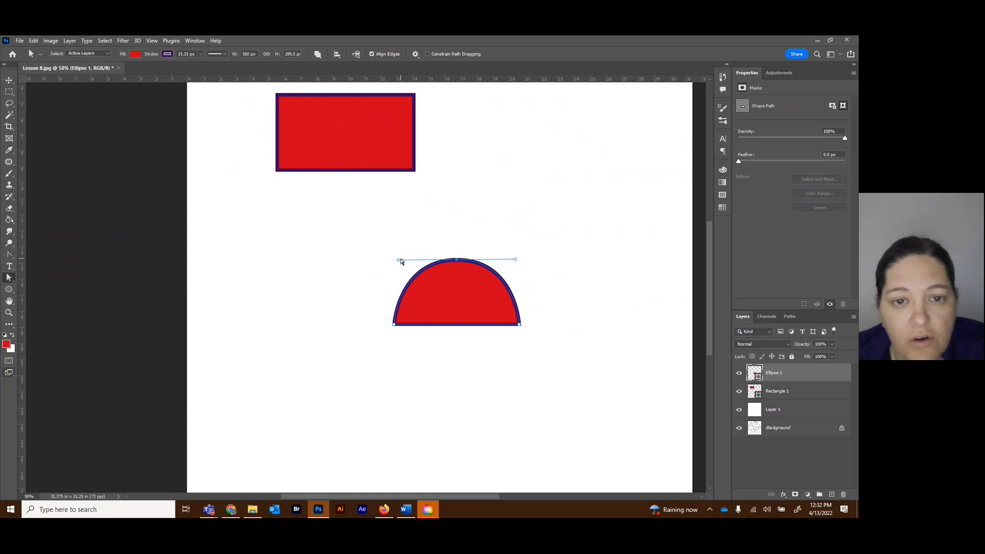
drag(397, 263, 396, 260)
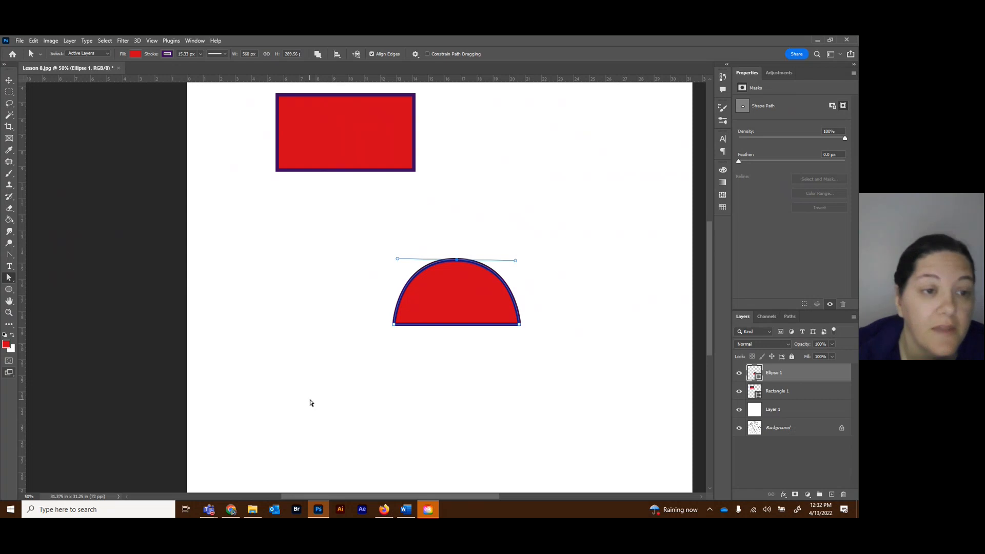
right_click(11, 279)
click(36, 287)
right_click(9, 279)
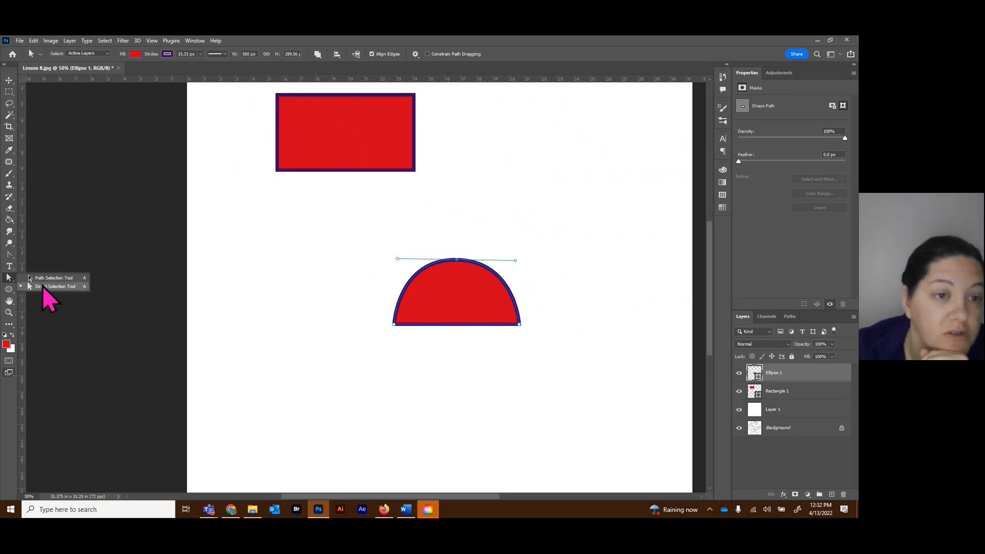
click(6, 277)
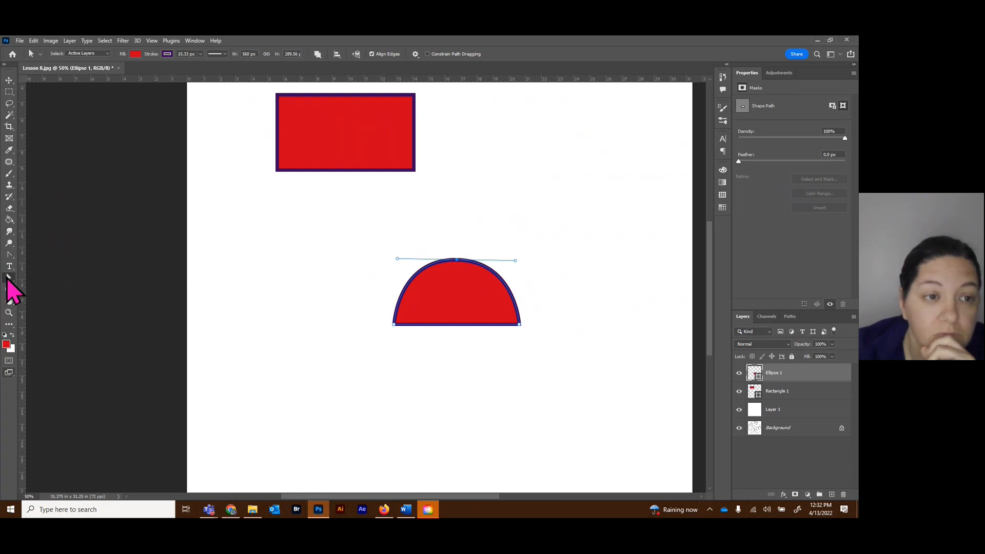
Add an anchor point on the half circle's flat bottom edge near its left corner with the Add Anchor Point tool.
click(9, 255)
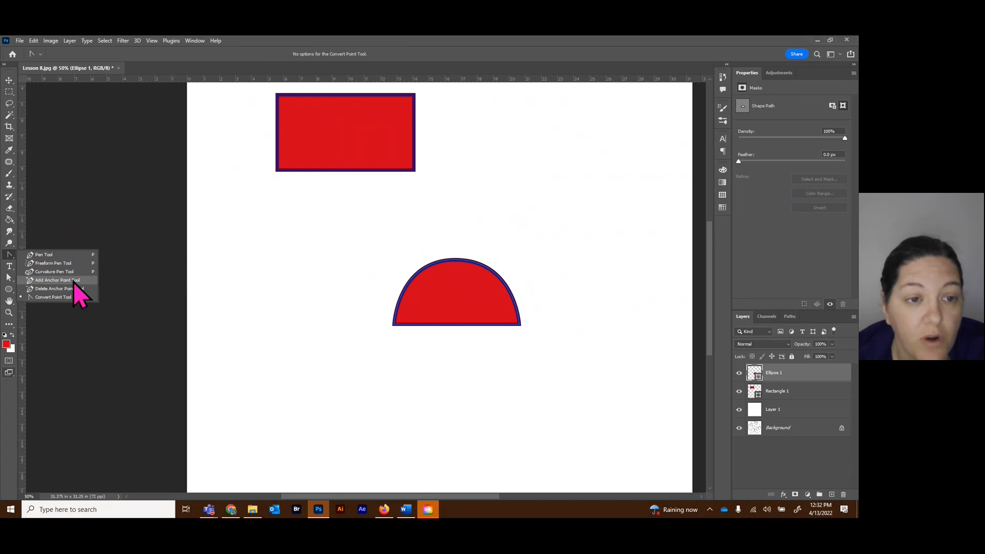
click(57, 280)
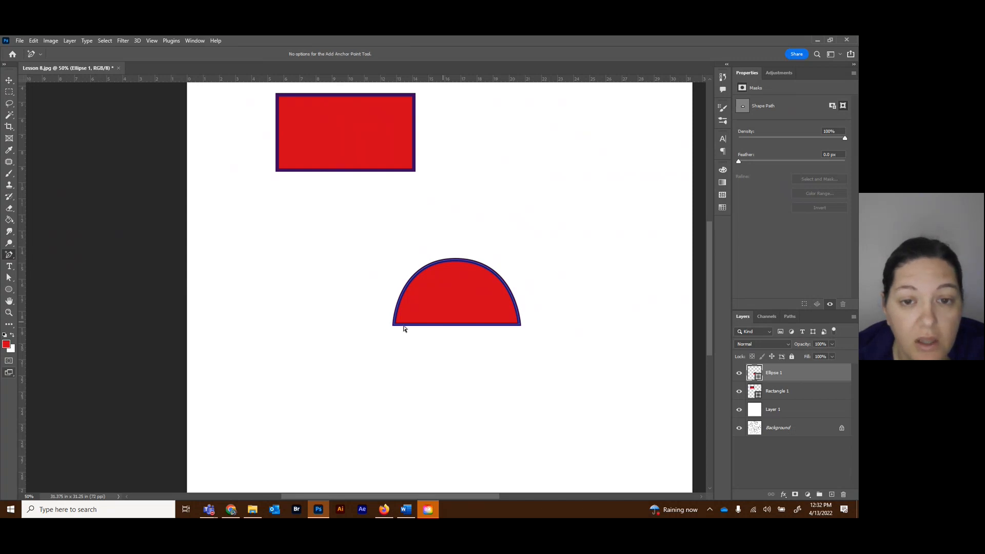
click(418, 325)
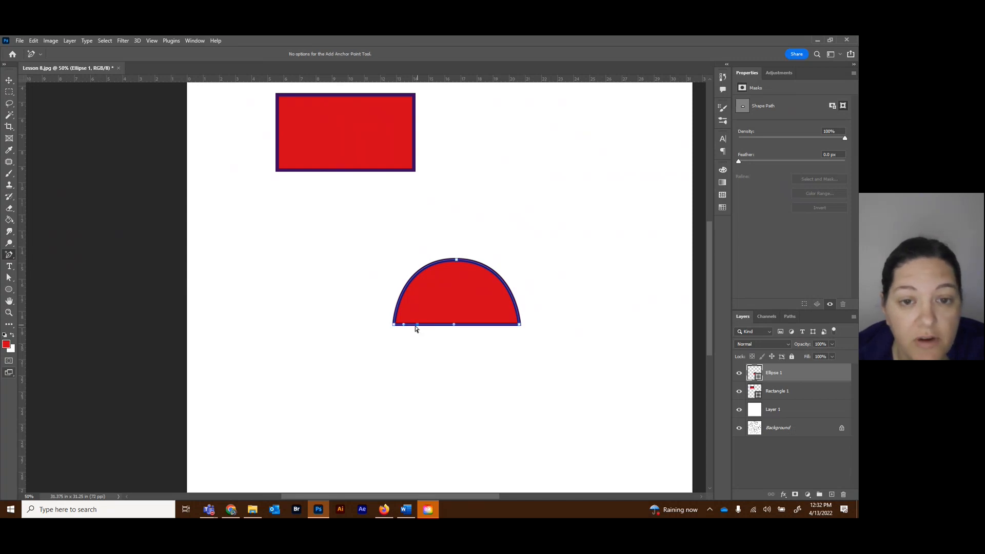
Move the whole half circle slightly upward by its new bottom-edge anchor point and reactivate the Direct Selection tool.
right_click(9, 280)
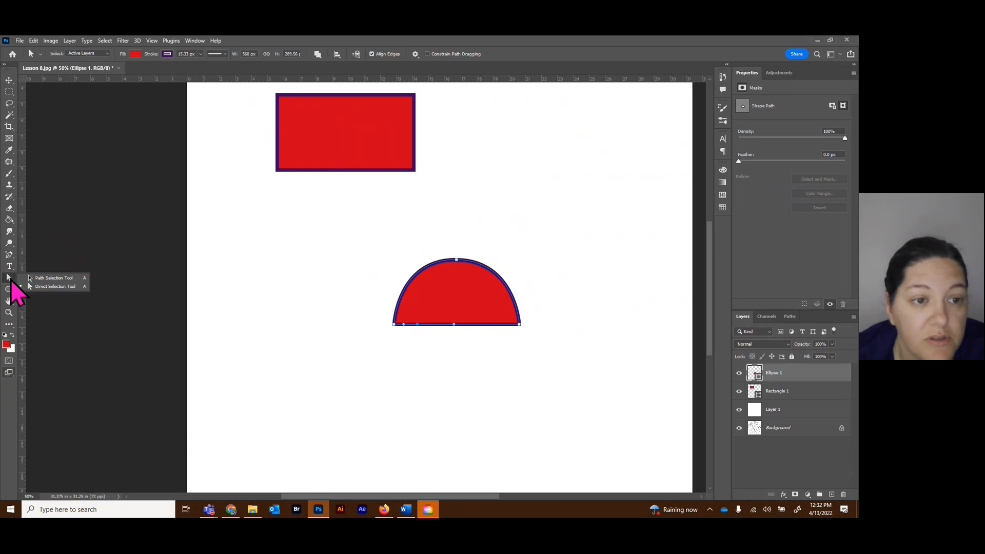
click(51, 286)
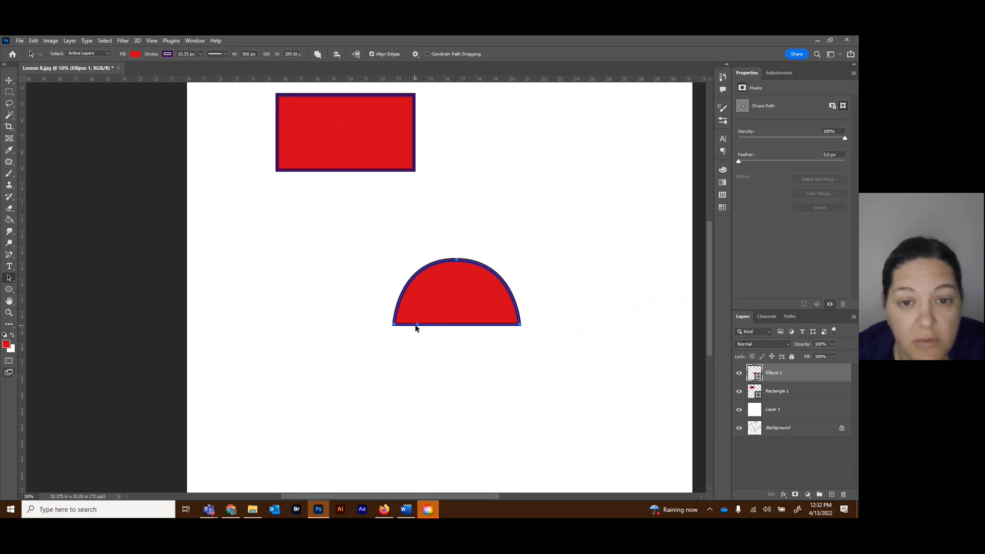
mouse_move(417, 326)
mouse_down()
mouse_move(415, 339)
mouse_move(419, 312)
mouse_up()
right_click(9, 279)
click(49, 285)
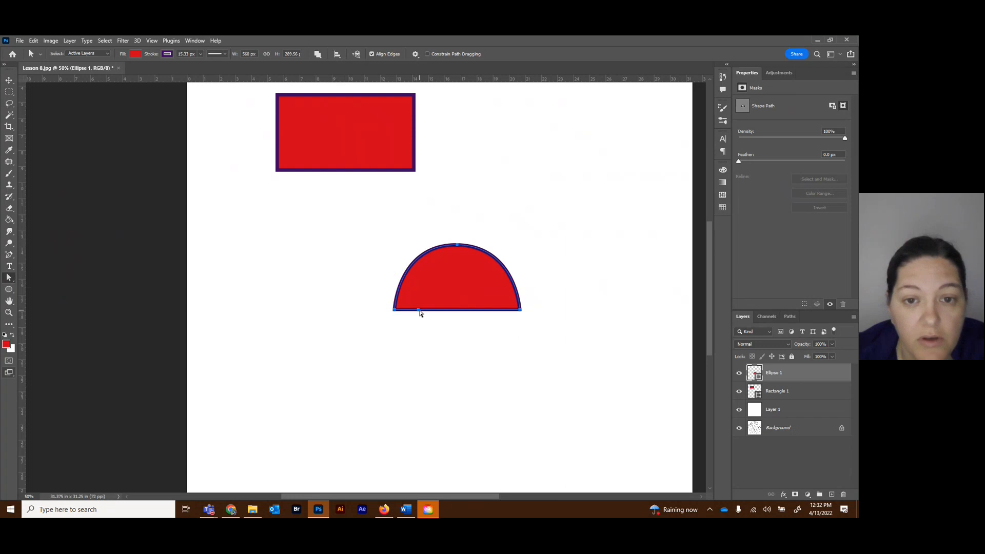
Pull the half circle's added bottom-edge anchor point downward and convert it to a corner with the Convert Point tool.
drag(419, 313, 419, 332)
click(9, 255)
click(50, 297)
click(413, 328)
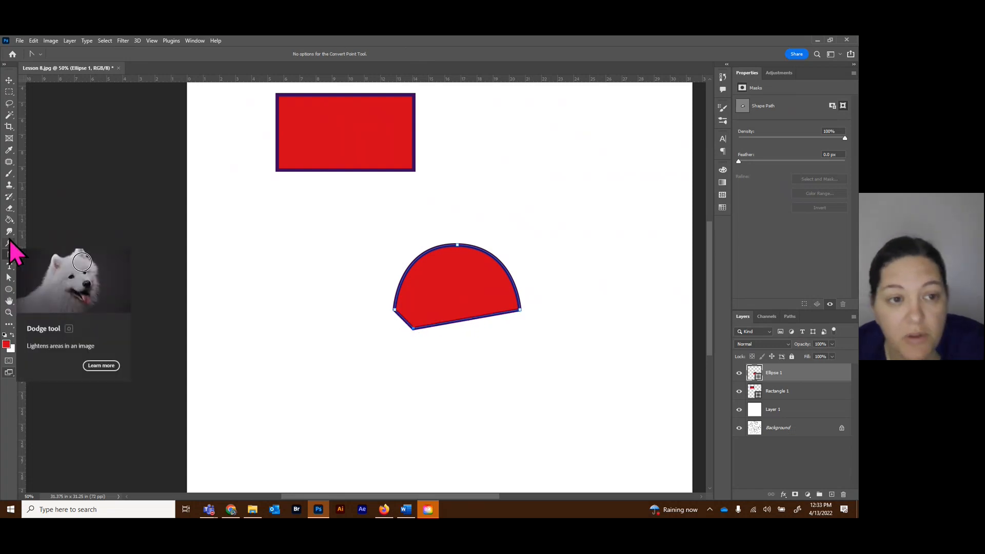
Relocate the edited half circle to just below the rectangle with the Move tool.
click(9, 80)
click(154, 198)
drag(456, 270, 314, 219)
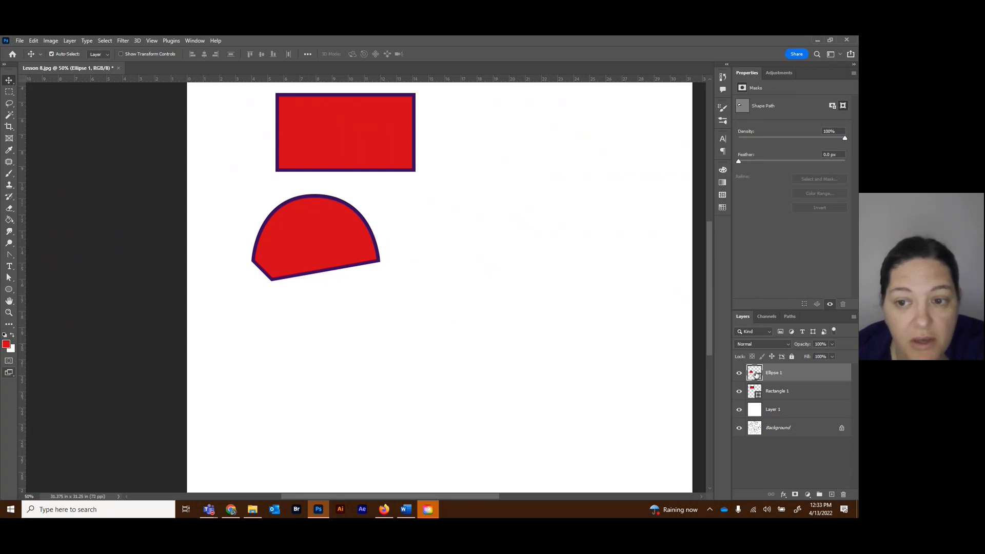
click(8, 173)
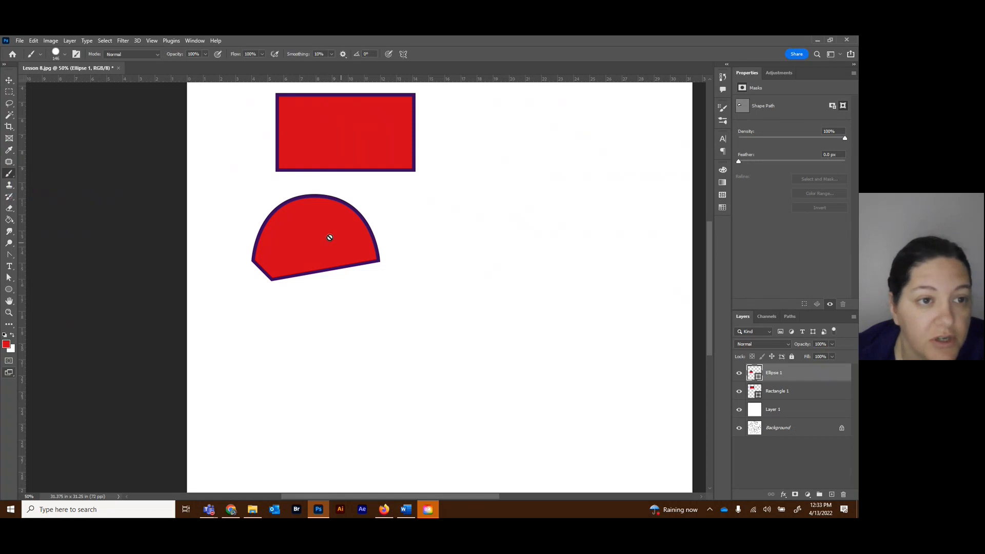
click(9, 208)
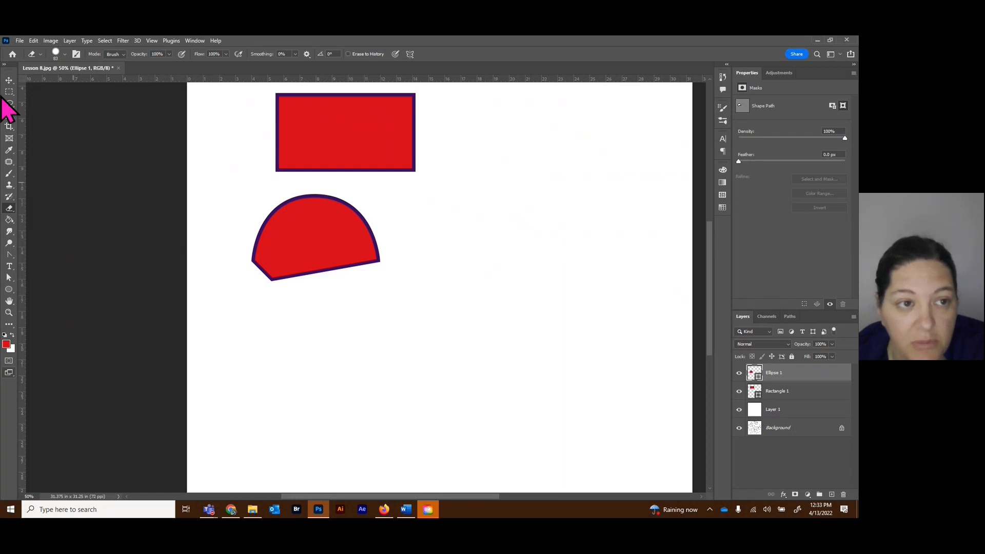
right_click(8, 255)
click(44, 257)
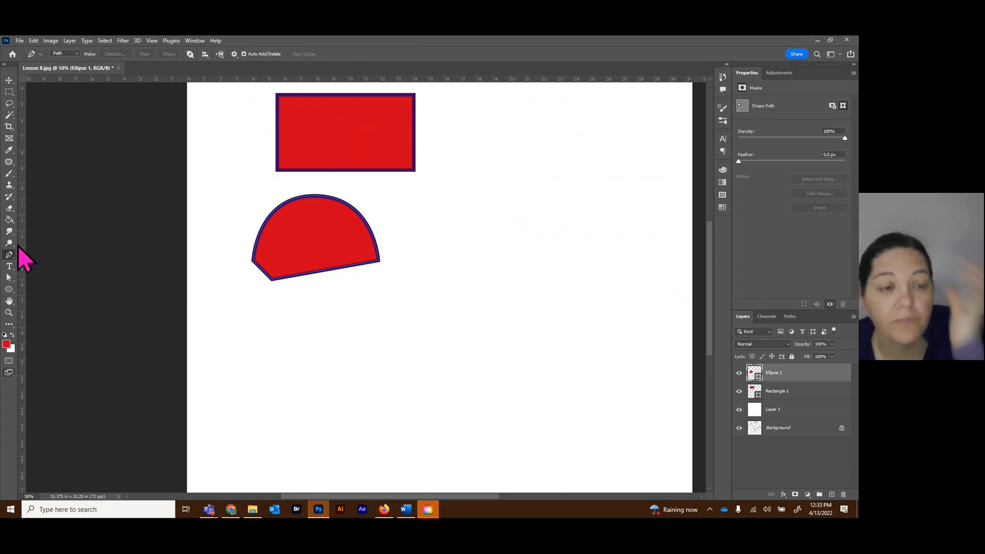
Draw an ellipse about 382 × 314 px to the right of the half circle with the Ellipse tool.
click(9, 290)
right_click(8, 291)
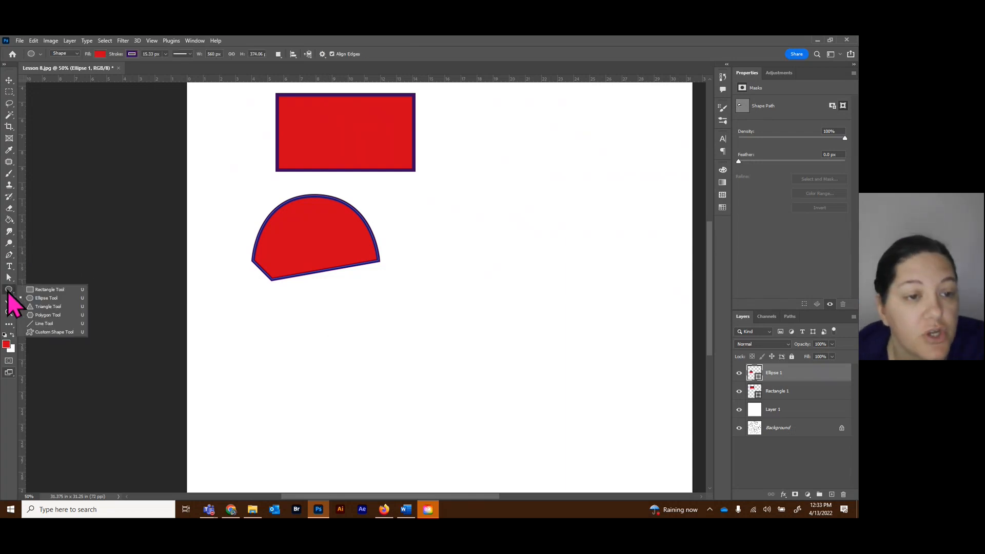
click(51, 298)
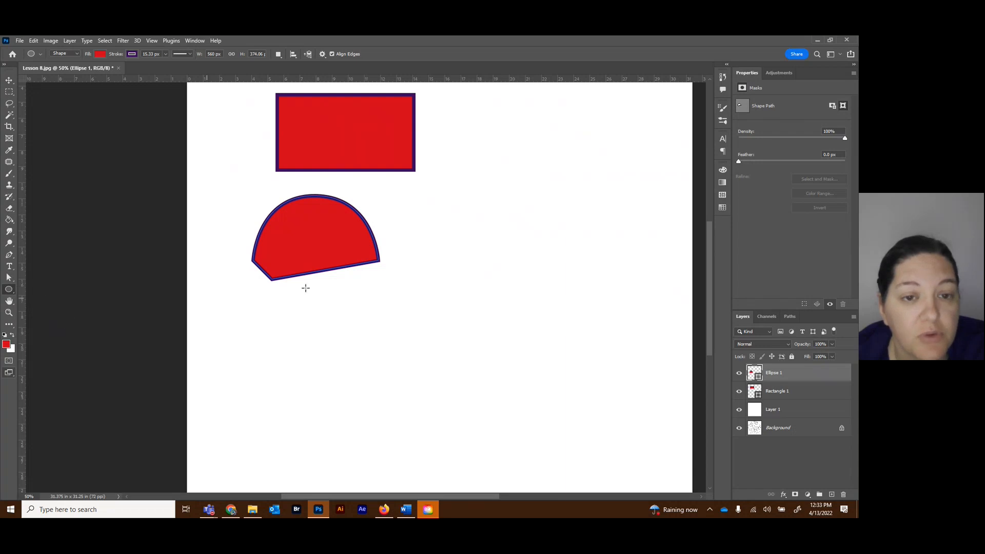
drag(468, 152, 553, 223)
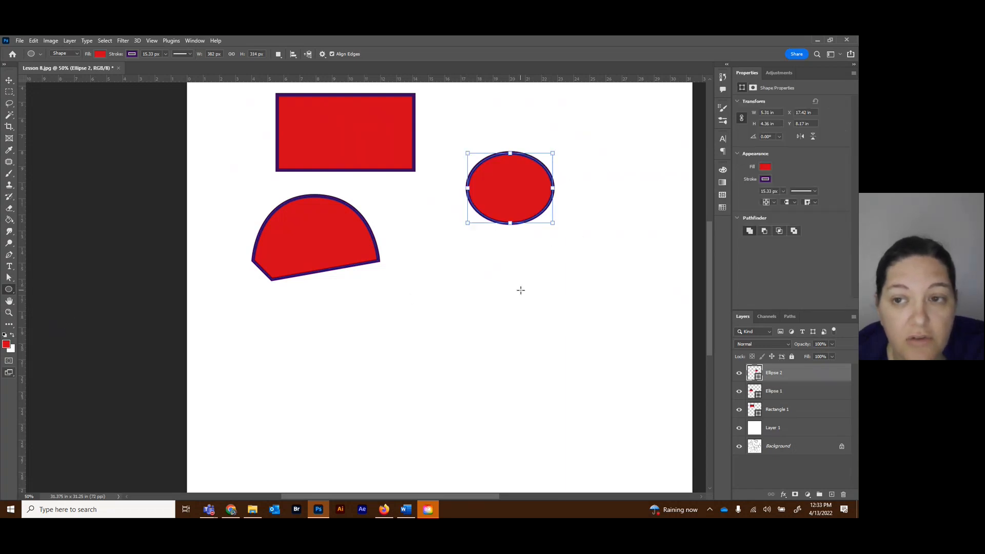
Create an ellipse exactly 1 in wide and 2 in high below the larger ellipse.
click(479, 292)
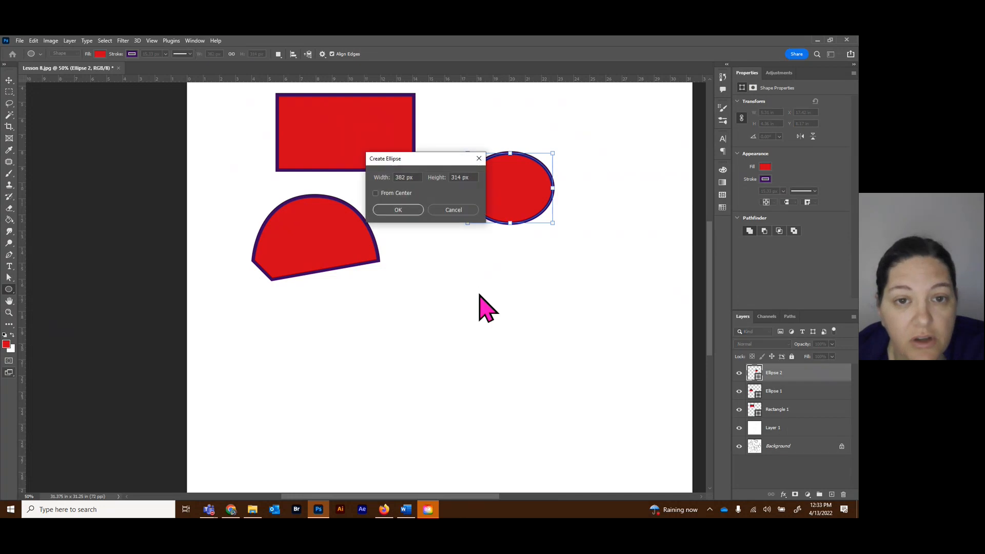
drag(417, 177, 352, 172)
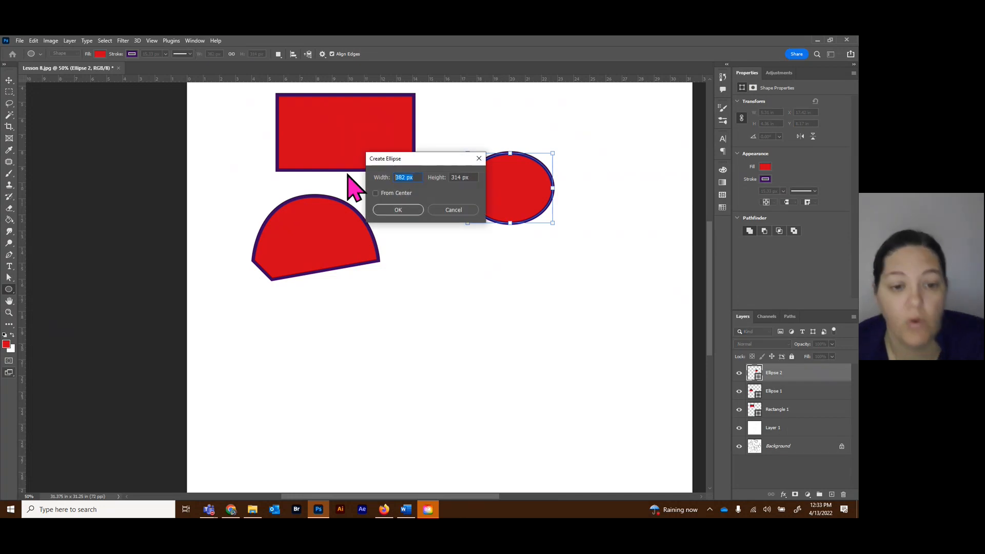
text(1)
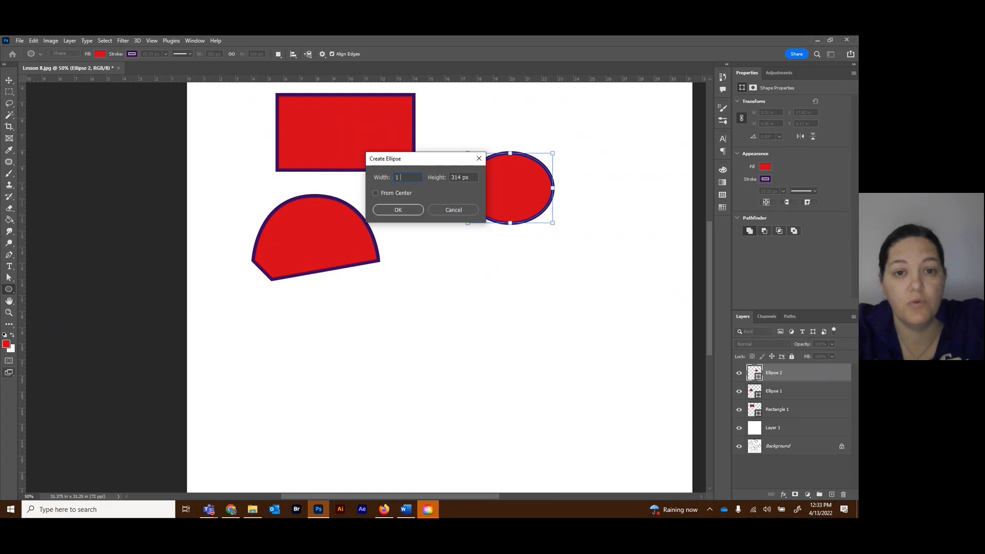
key(Tab)
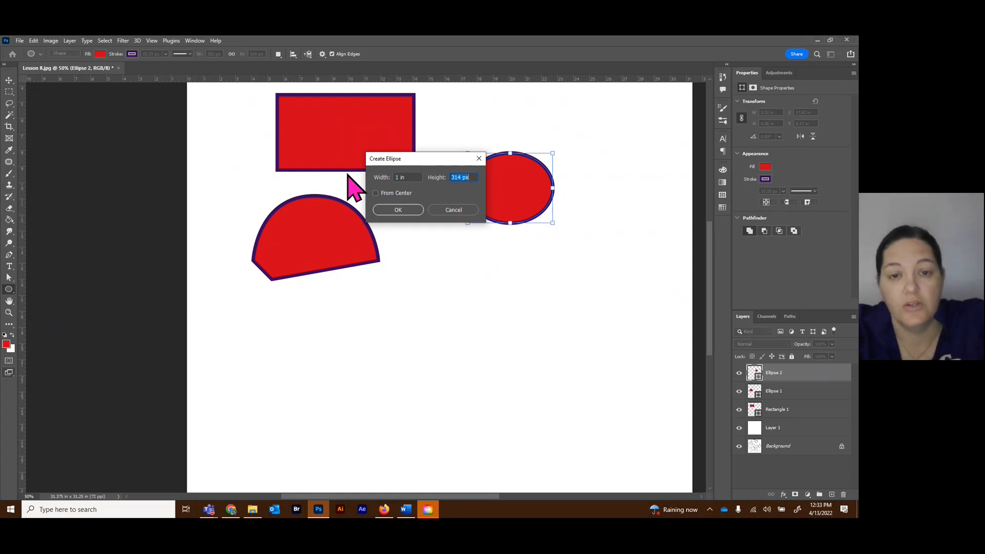
text(2 in)
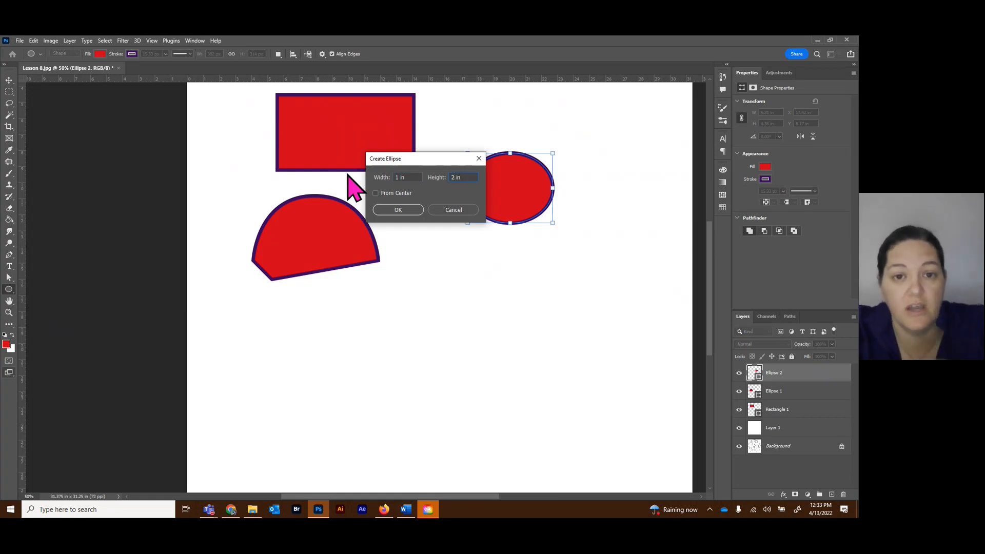
key(Return)
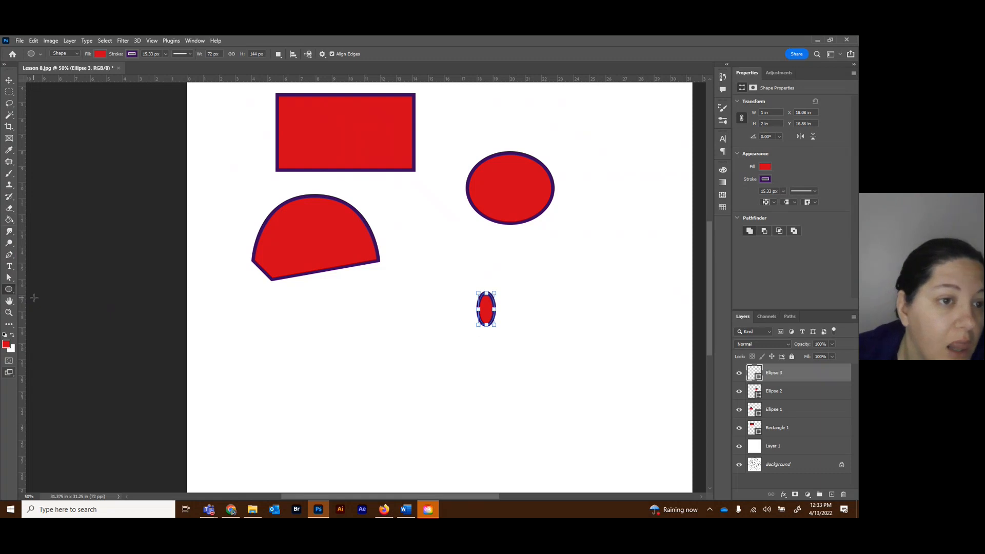
Create a six-sided 3 × 3 in polygon with a 1% star ratio and smooth star indents below the half circle.
click(8, 289)
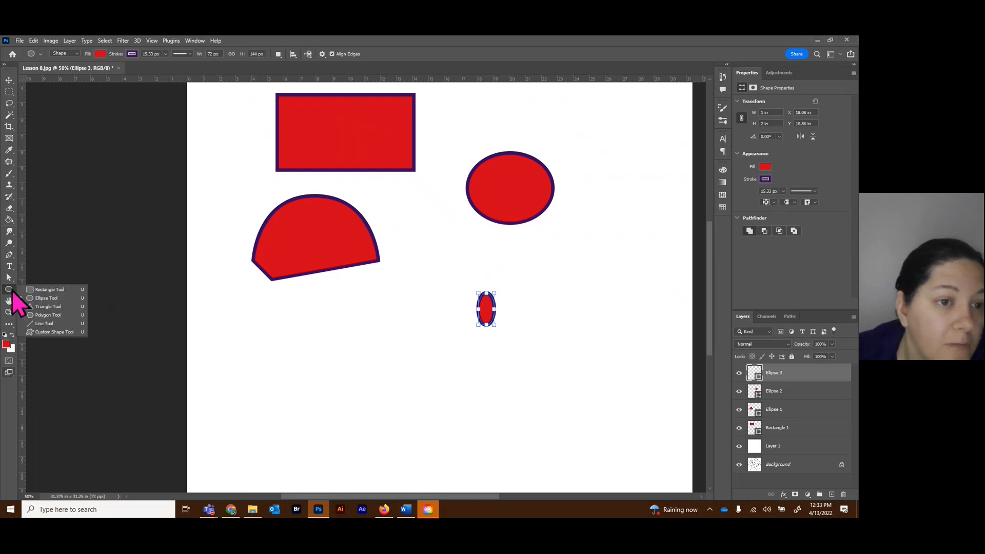
click(55, 316)
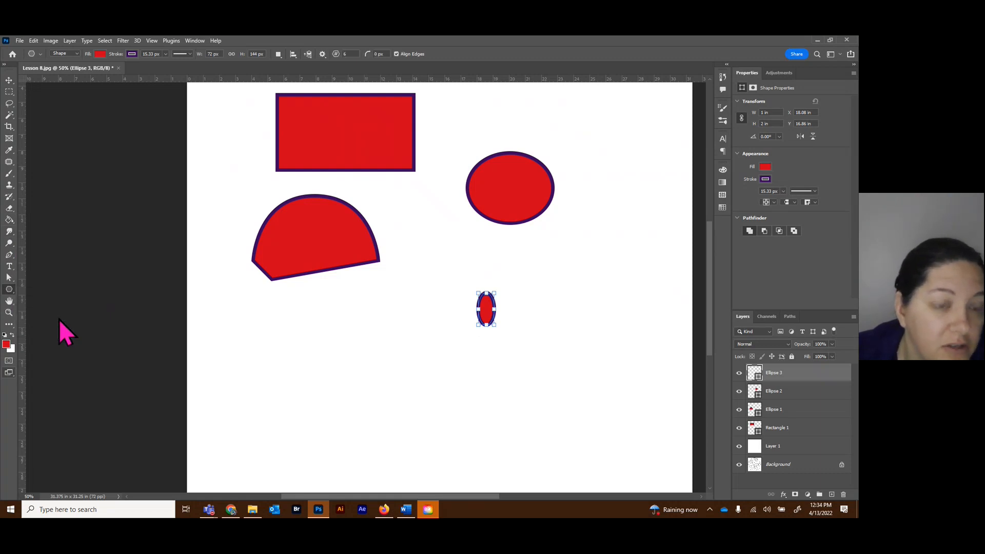
click(337, 367)
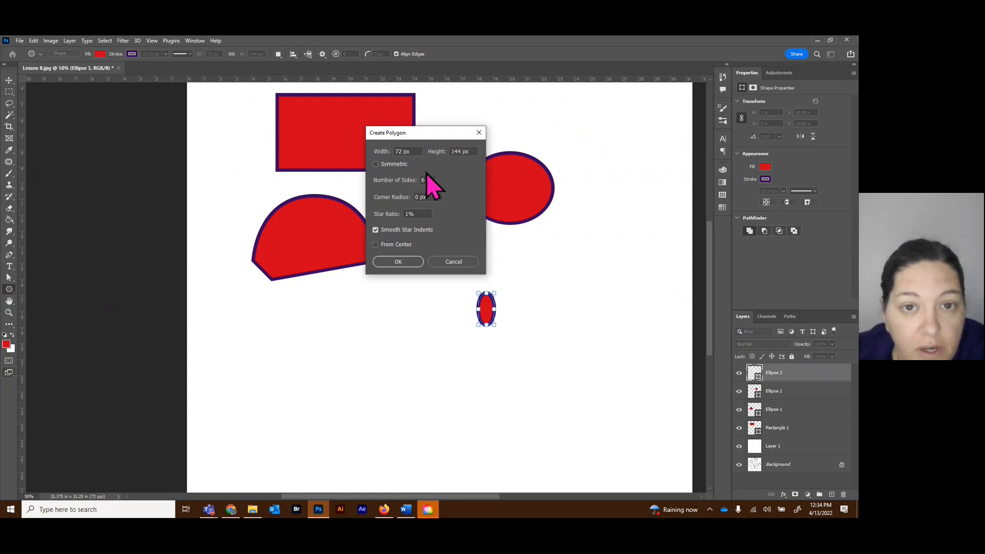
click(412, 150)
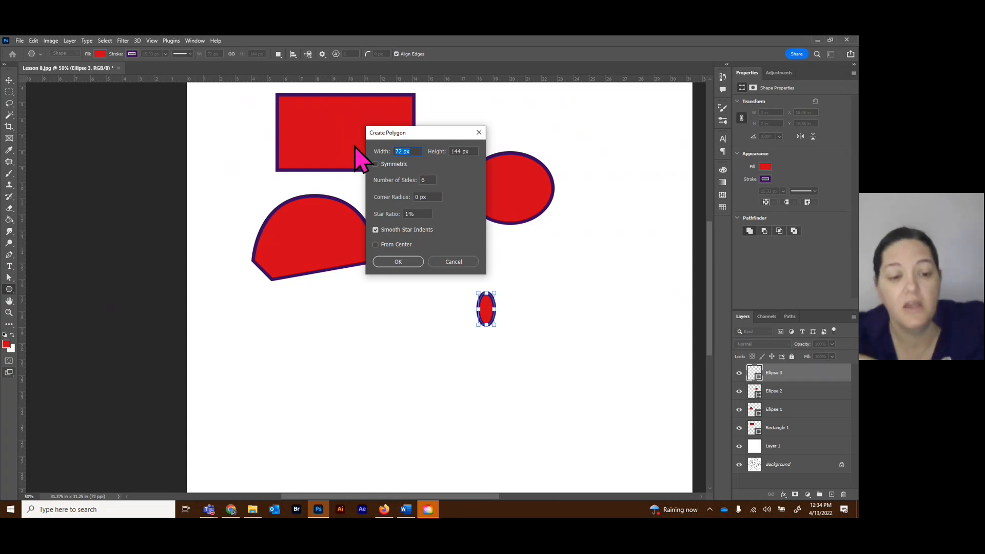
text(3)
key(Tab)
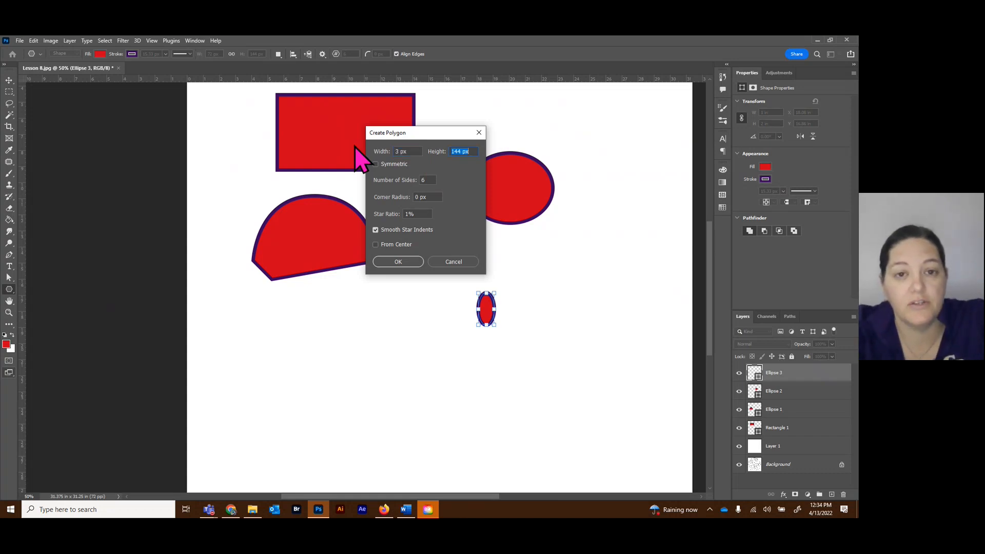
click(413, 151)
text(3)
key(Tab)
text(3)
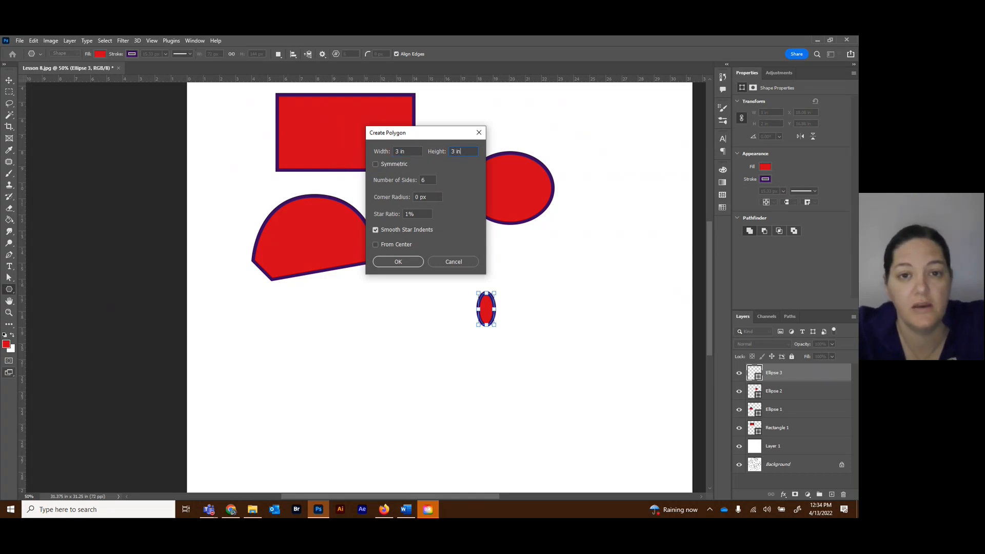
text( in)
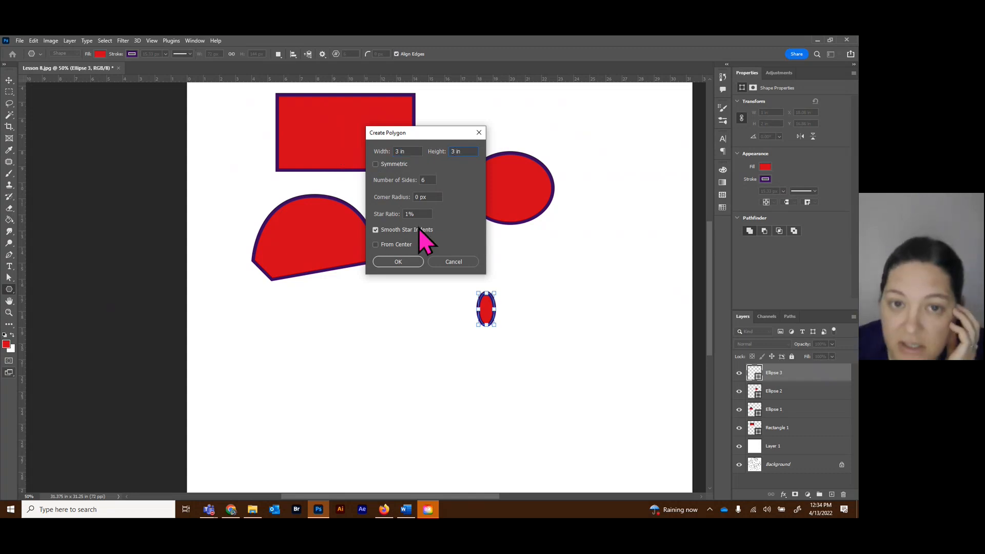
click(405, 262)
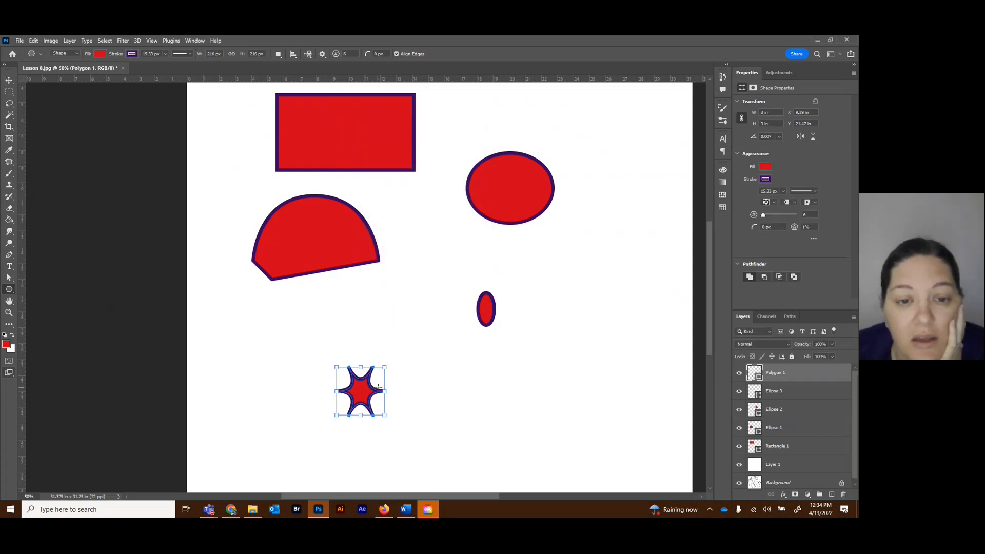
Create a second 216 × 216 px six-sided polygon beside the star with Smooth Star Indents turned off.
click(310, 334)
click(376, 230)
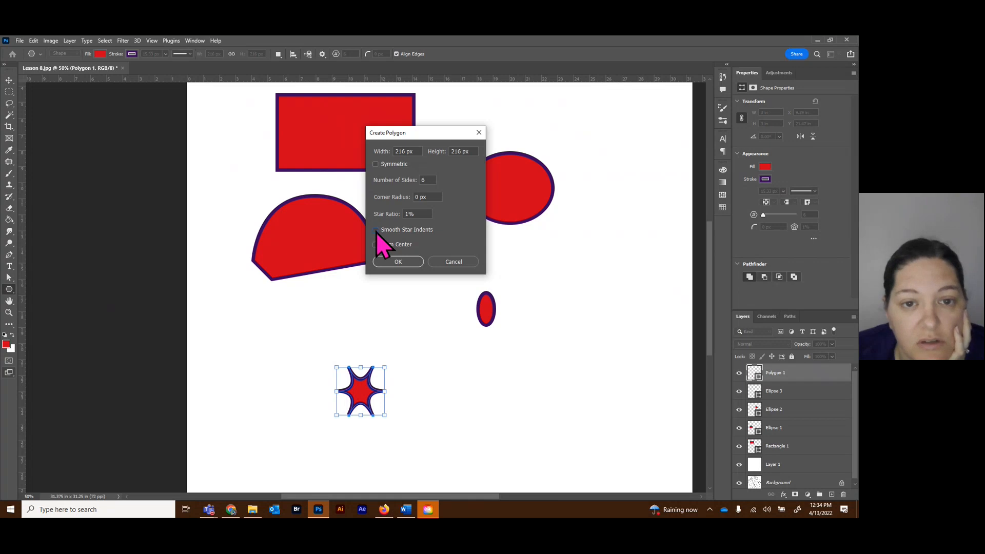
click(409, 263)
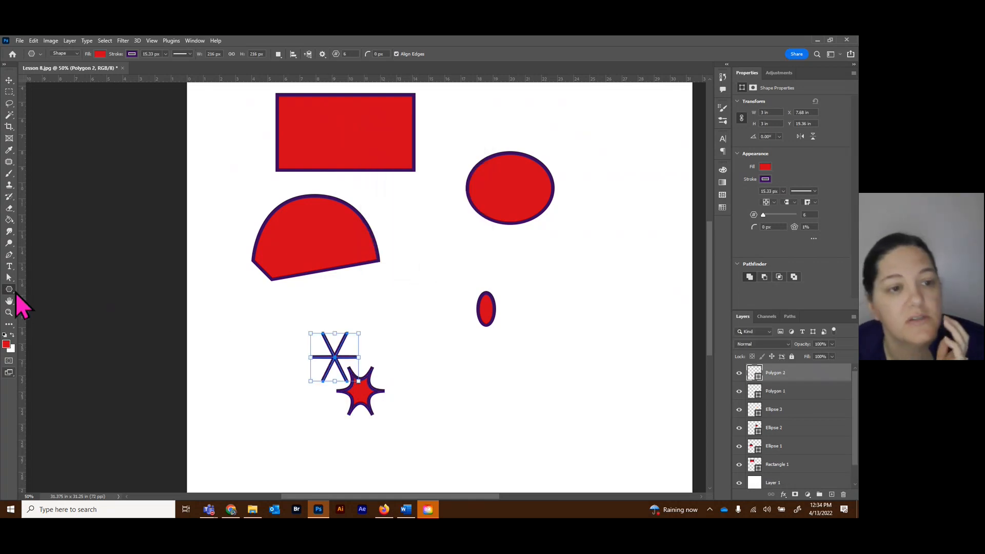
Create a 216 × 216 px hexagon with a 100% star ratio and place it below and right of the narrow ellipse.
click(181, 319)
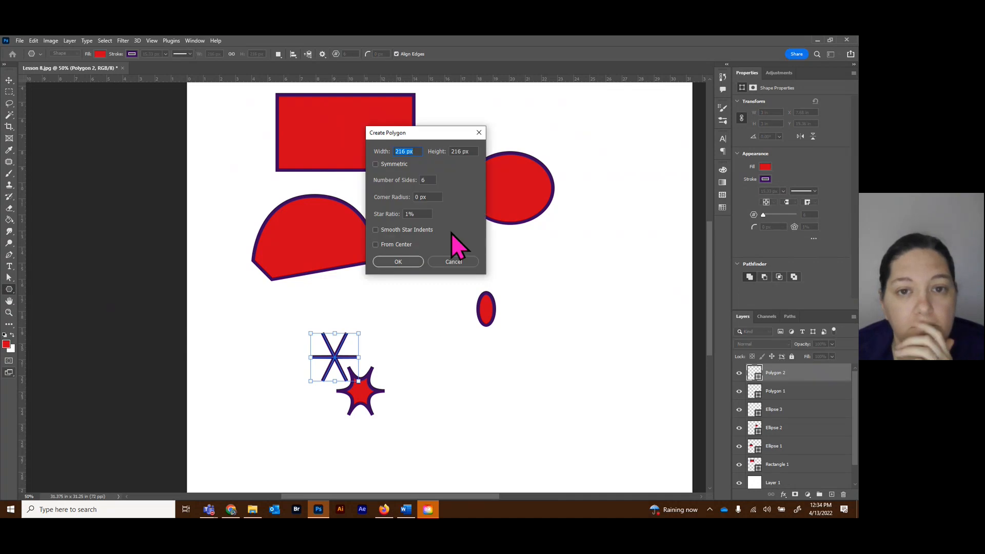
click(425, 213)
text(100)
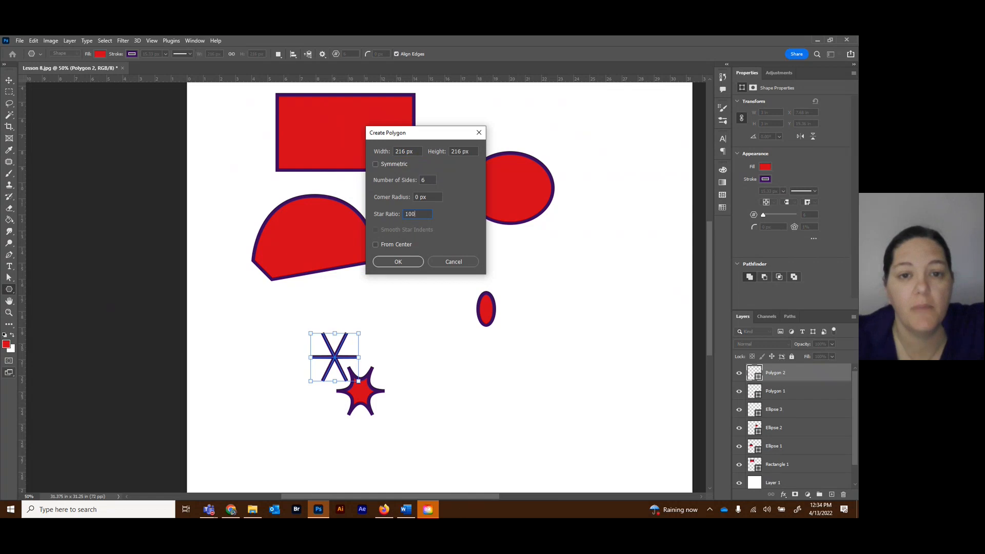
key(Tab)
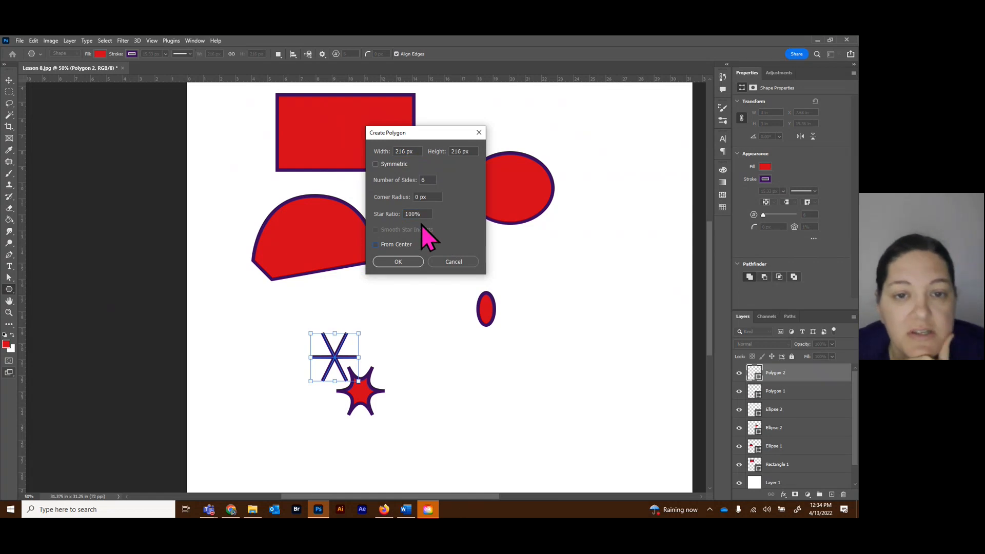
click(407, 263)
click(9, 81)
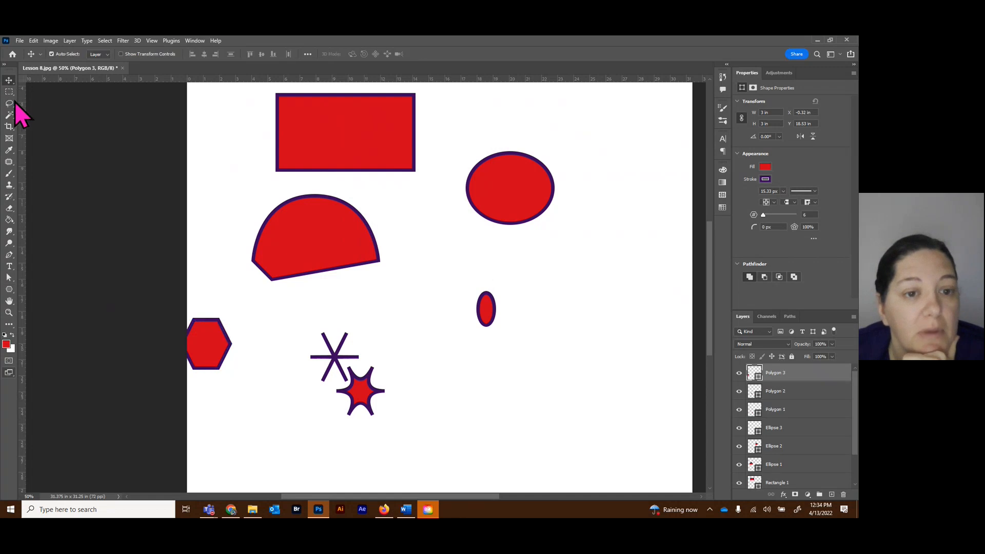
drag(207, 328, 545, 376)
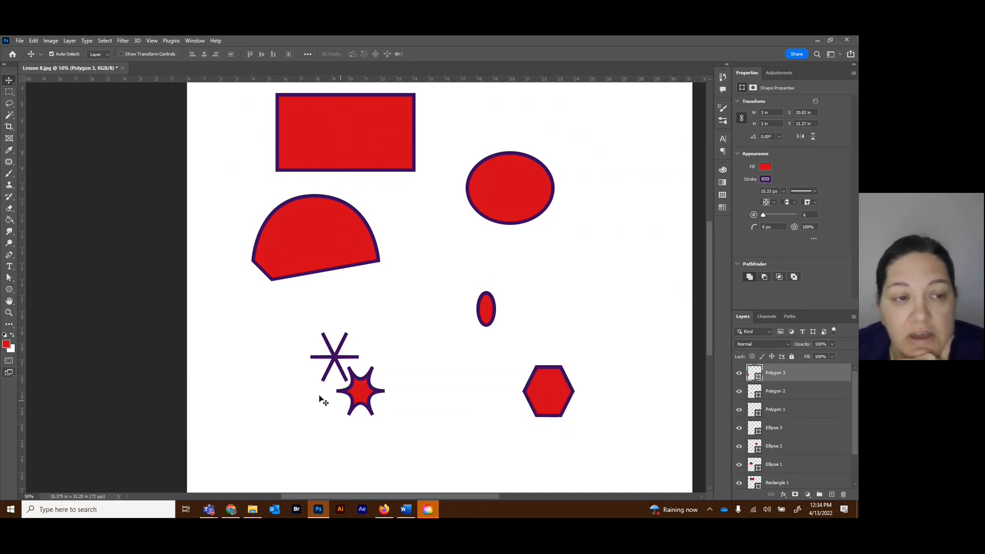
Create another 216 × 216 px hexagon with a 100% star ratio above the existing hexagon.
click(9, 290)
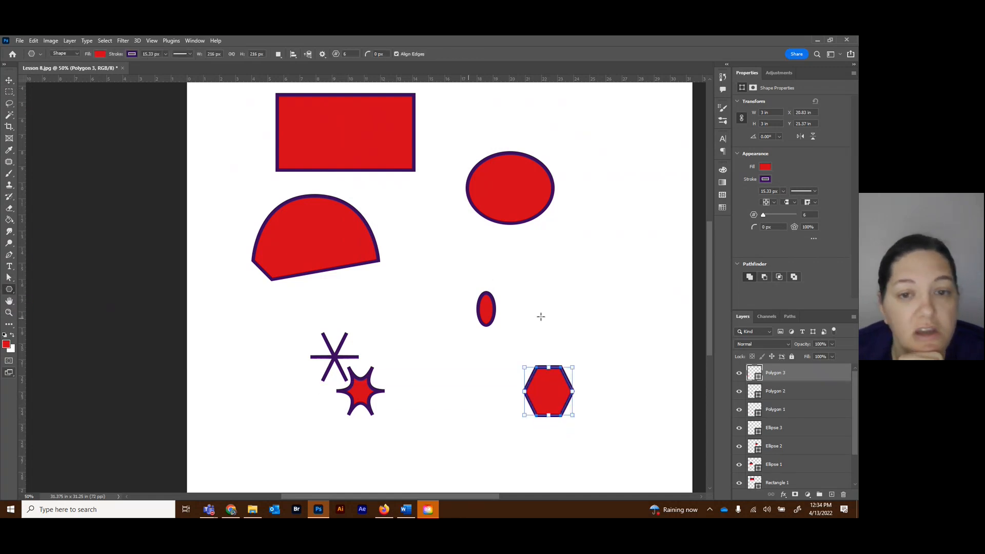
click(547, 251)
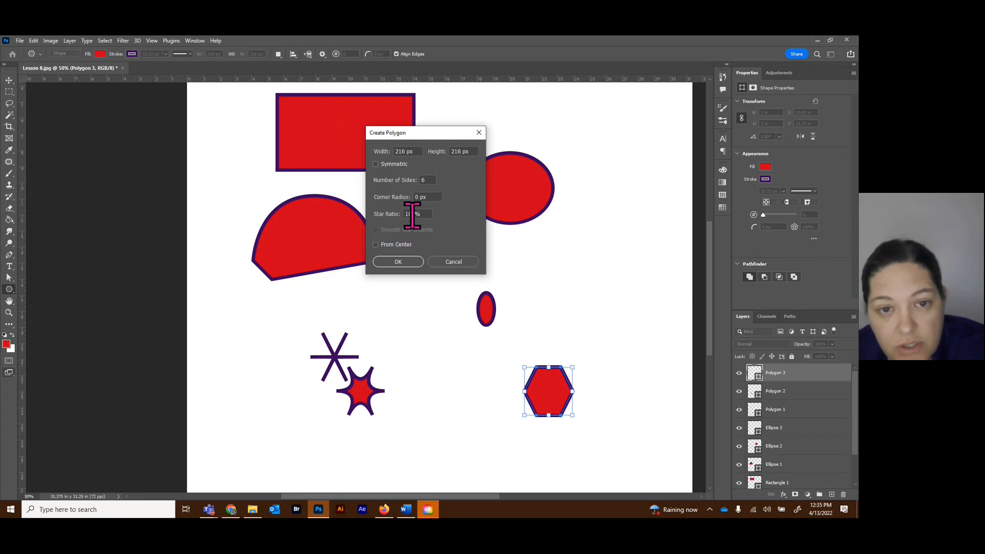
click(401, 263)
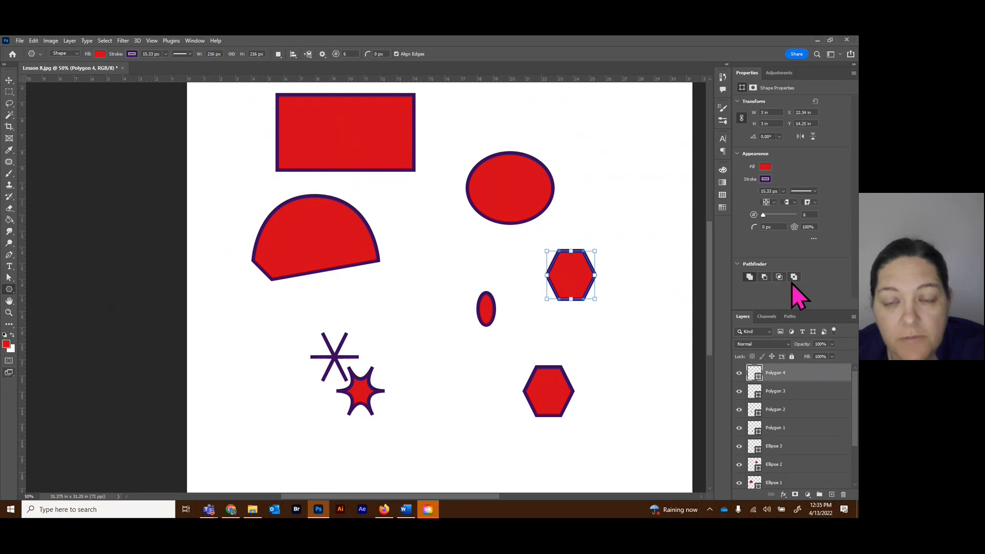
Try to delete all the practice shapes at once with a rectangular marquee selection around them.
click(10, 92)
drag(223, 87, 641, 457)
key(Delete)
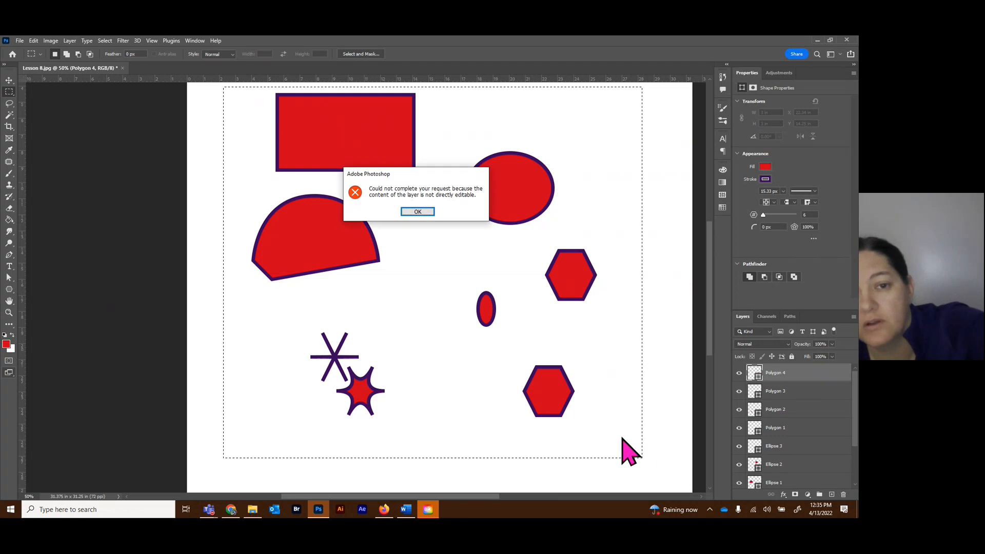
click(429, 211)
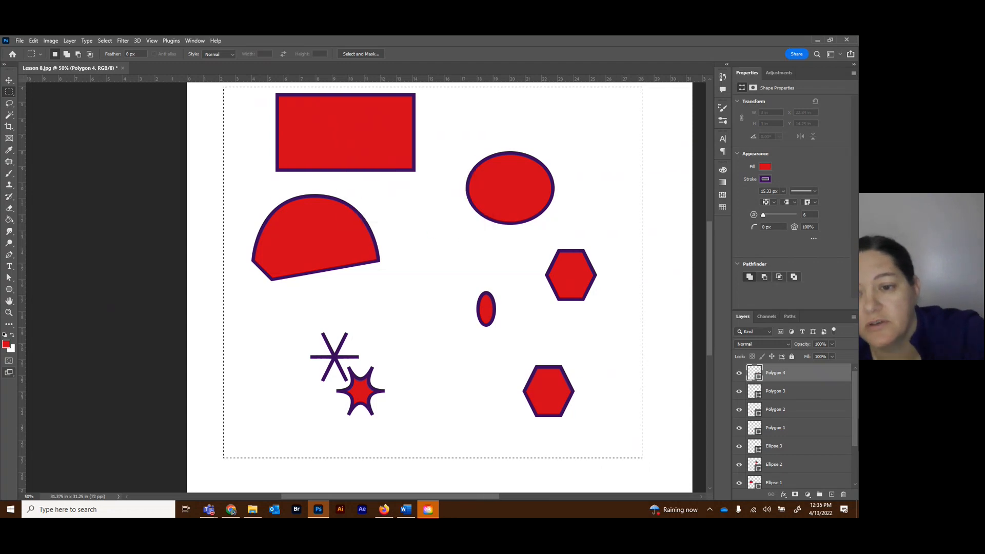
Delete all the shape layers from Rectangle 1 up to Polygon 4 together and clear the marquee selection.
scroll(804, 451, down, 3)
click(807, 445)
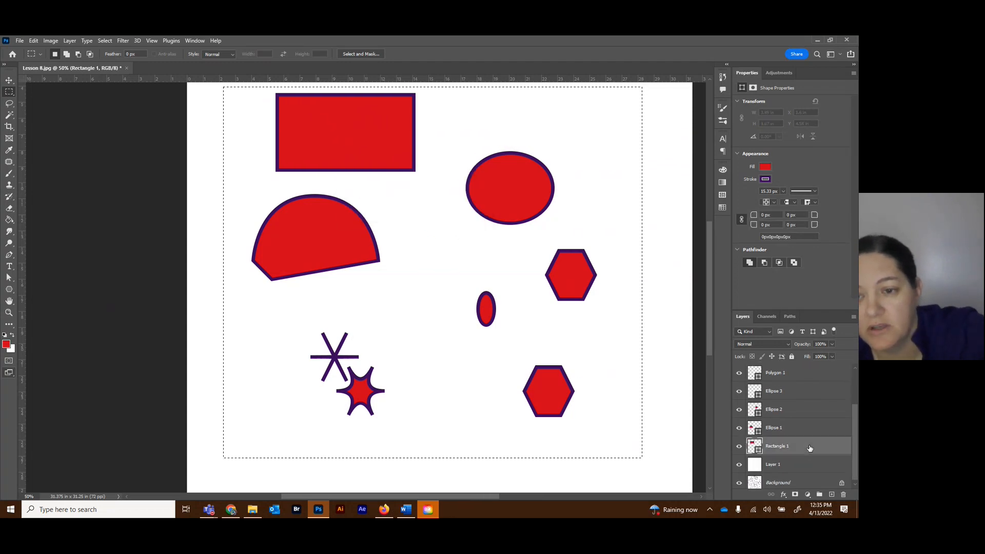
scroll(807, 394, up, 3)
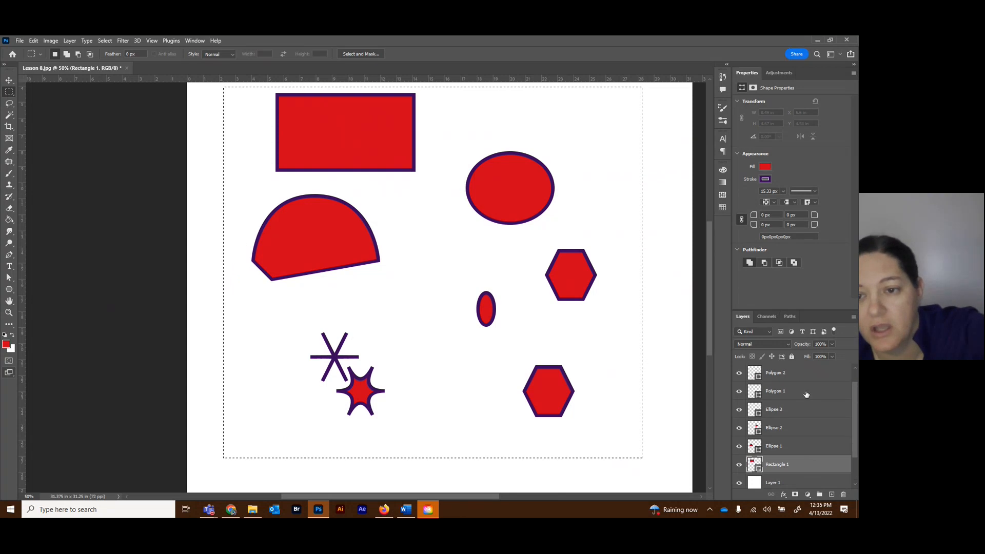
shift+click(808, 379)
drag(820, 470, 843, 495)
key(ctrl+d)
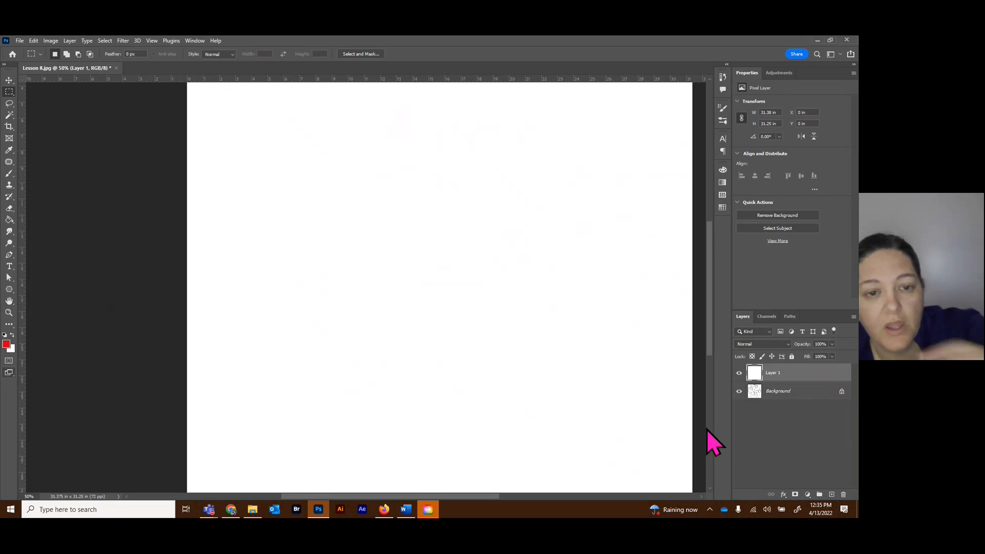
click(9, 255)
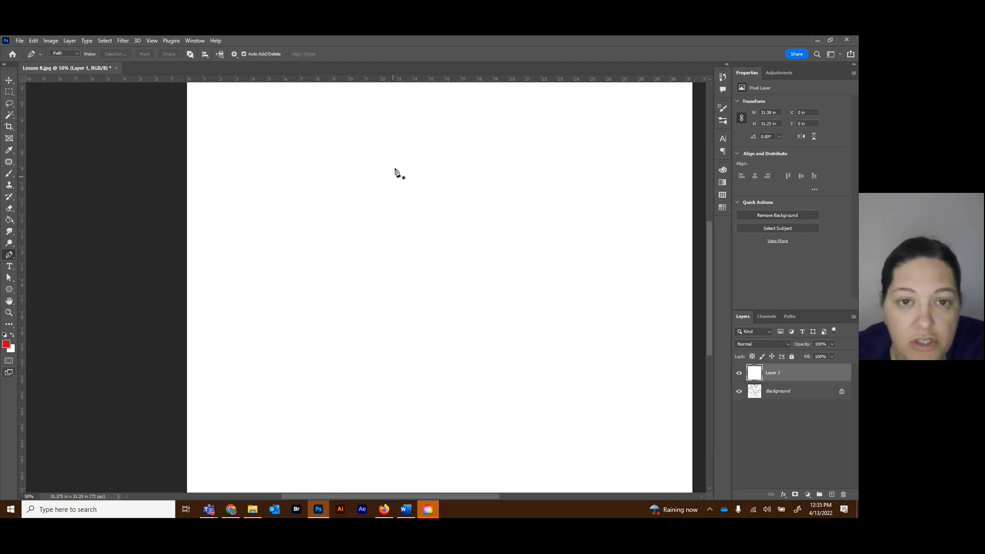
click(10, 104)
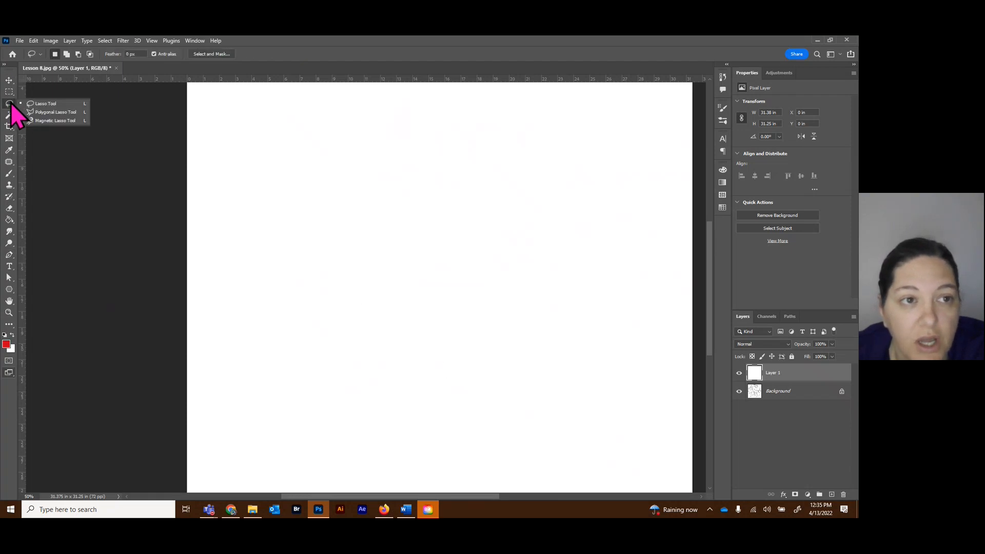
click(9, 116)
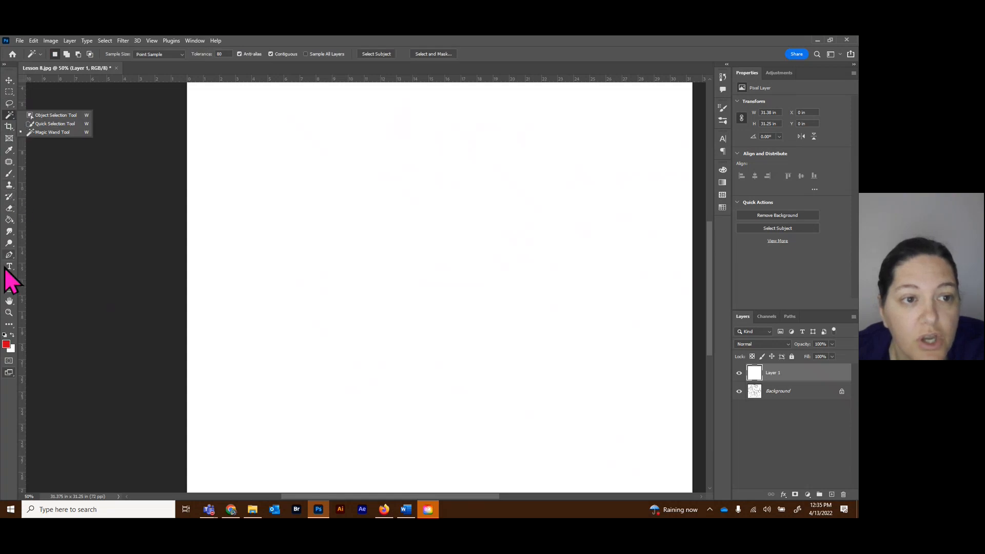
Draw an open zigzag Pen path of five straight segments, about 7.17 × 10 in, and give it a thin red stroke.
click(9, 255)
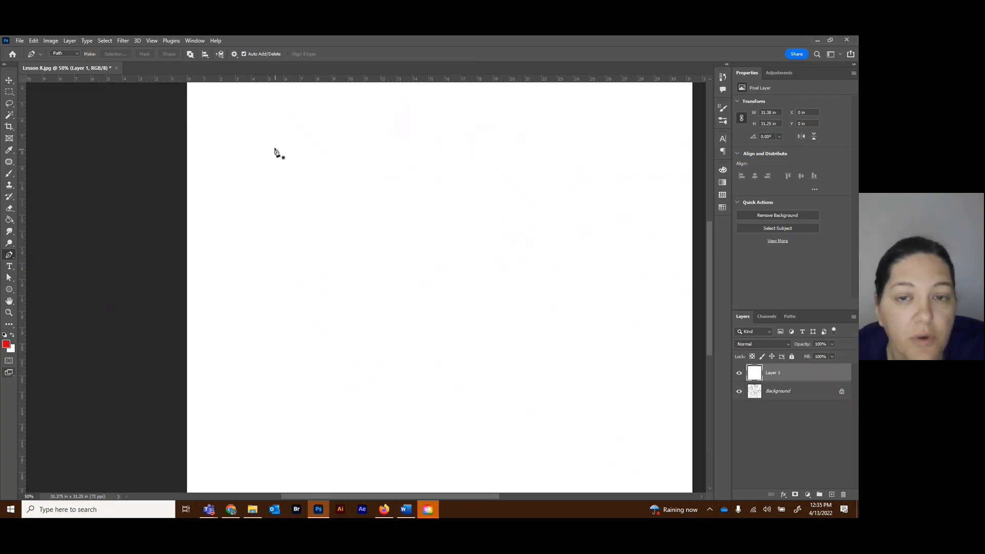
click(245, 152)
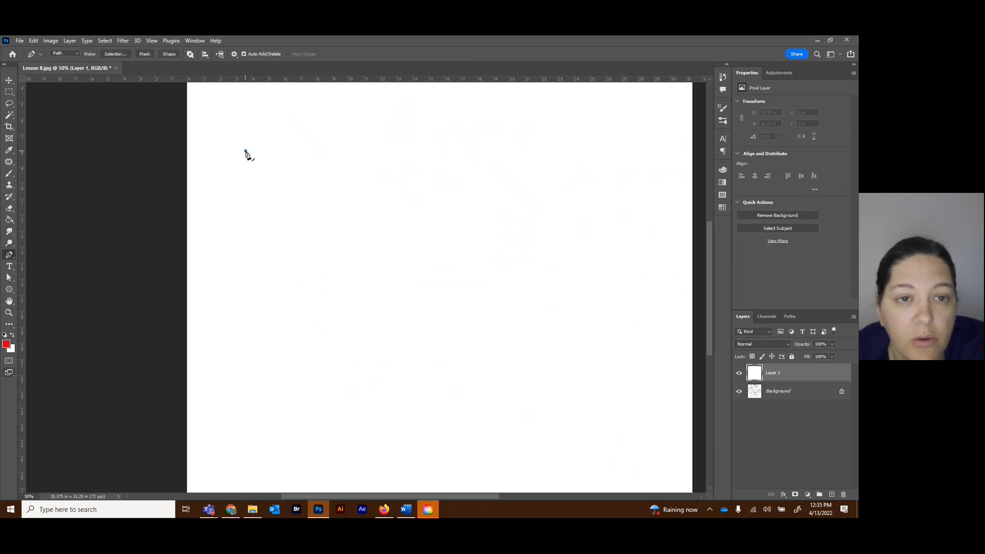
click(344, 147)
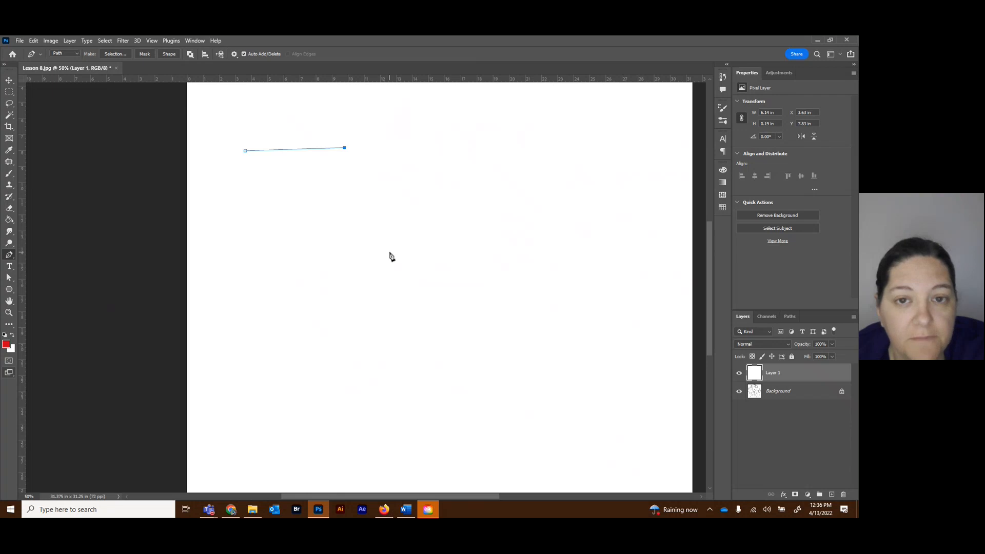
click(263, 216)
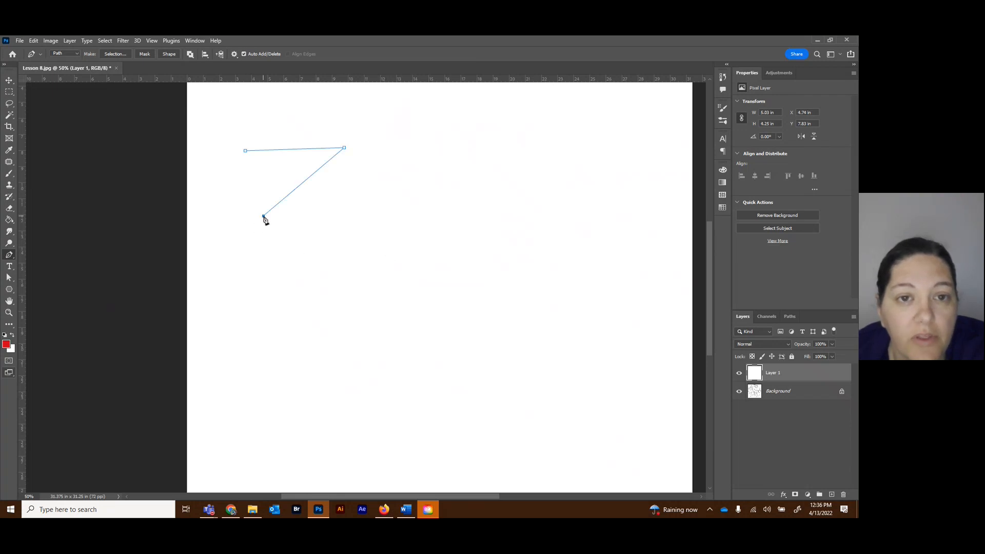
click(356, 221)
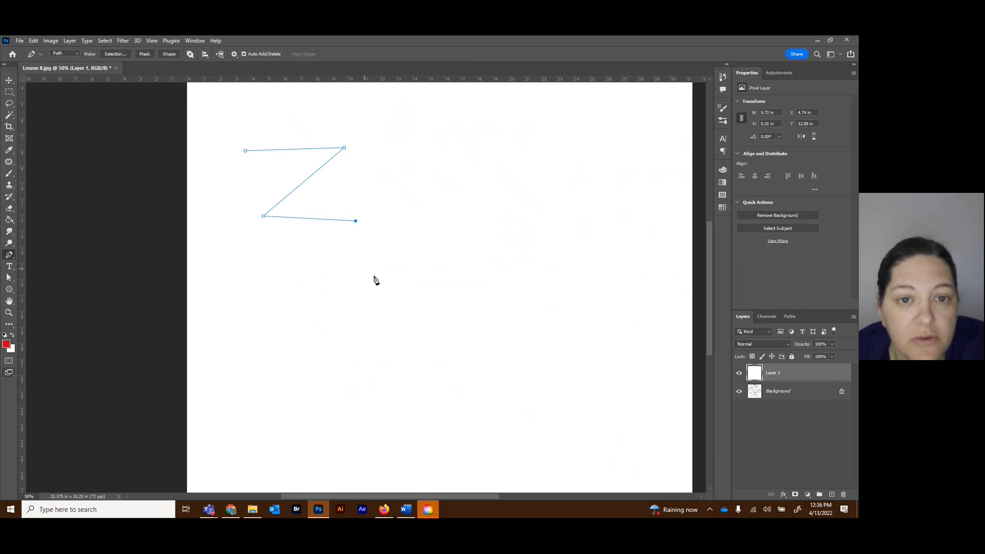
click(281, 286)
click(360, 309)
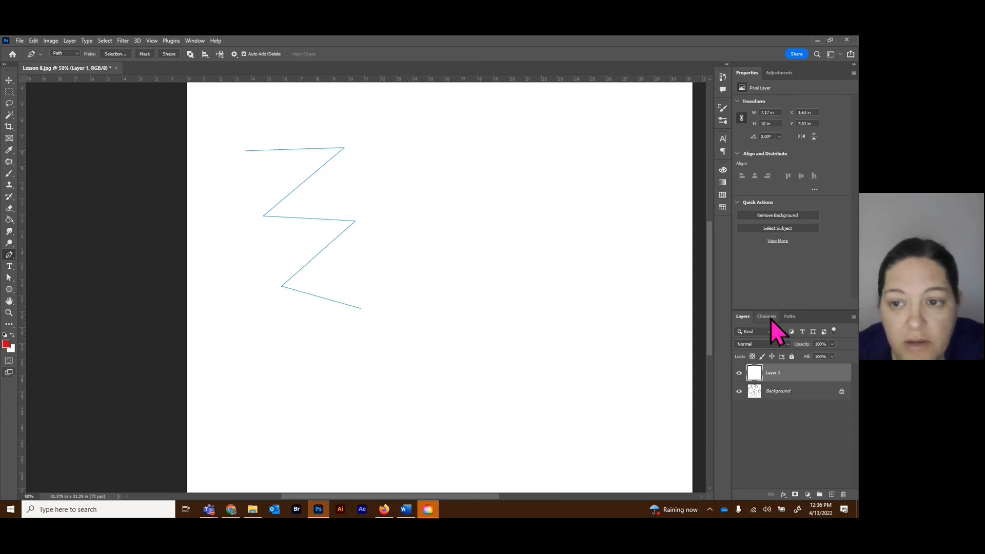
click(788, 317)
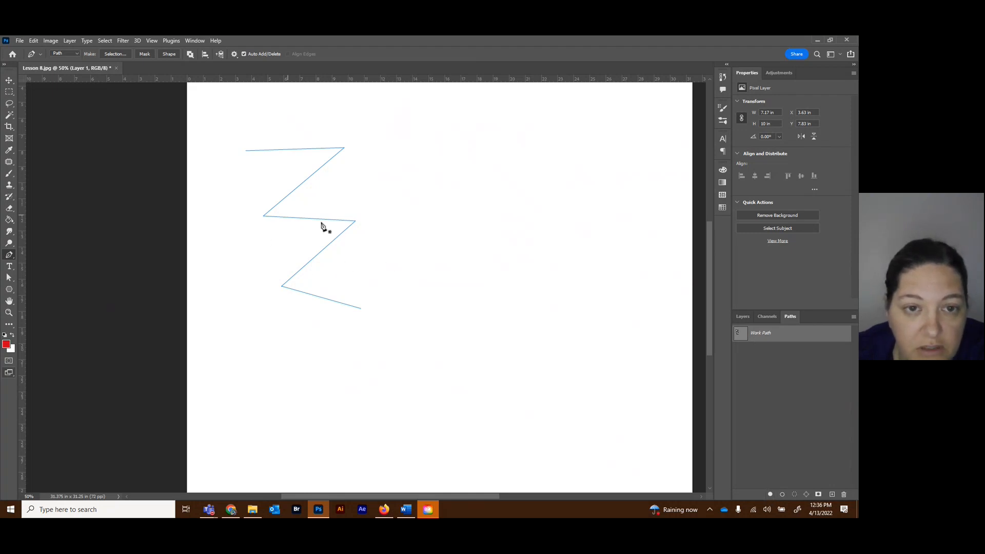
click(782, 495)
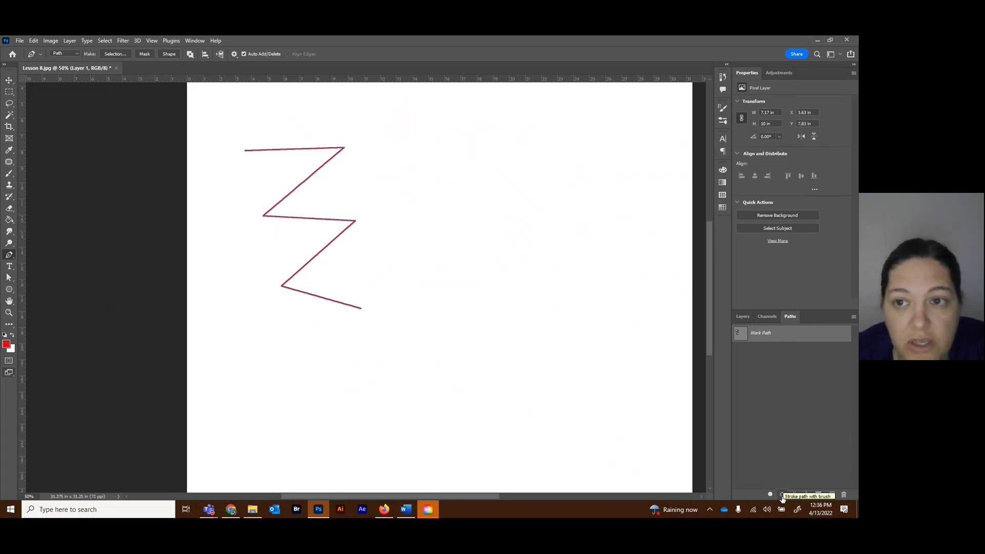
Try stroking the zigzag path with the 146 px red Brush, and undo that stroke.
click(10, 176)
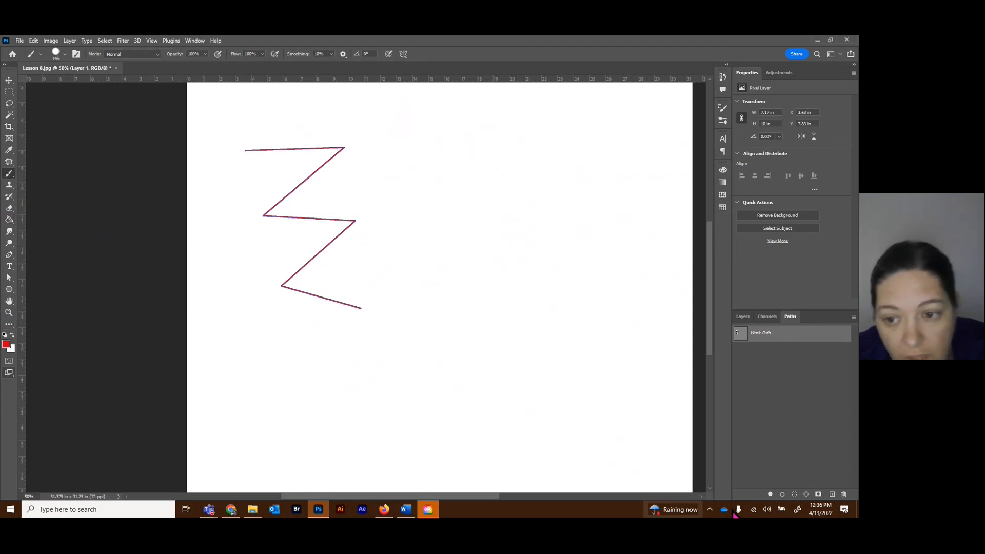
click(782, 495)
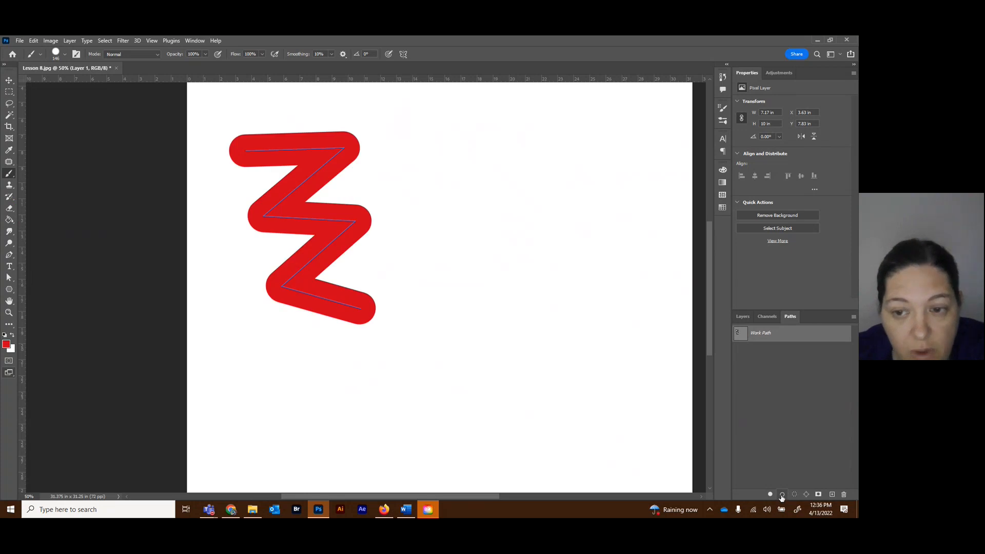
click(8, 324)
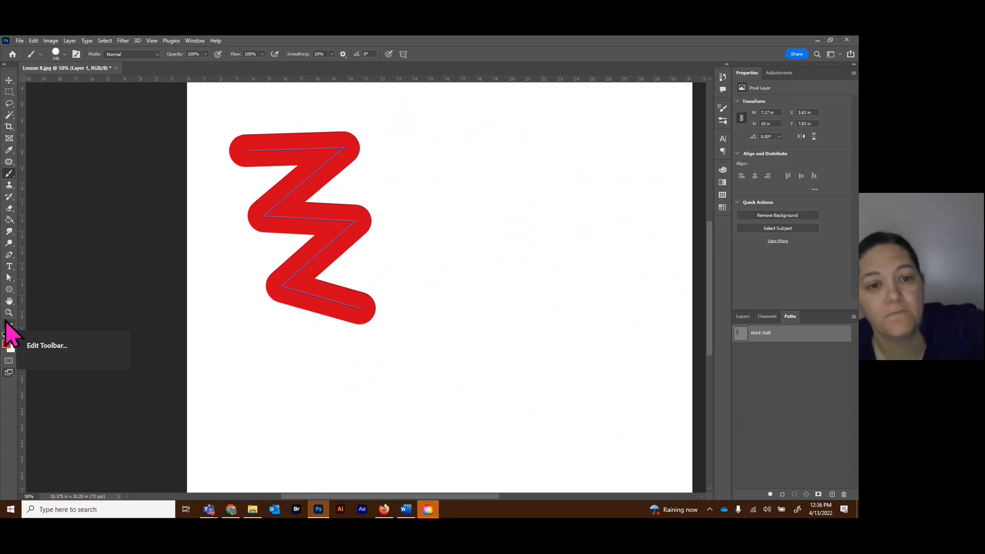
key(ctrl+z)
Deselect the work path and move the layer with the red zigzag line down about 1.19 in.
click(9, 81)
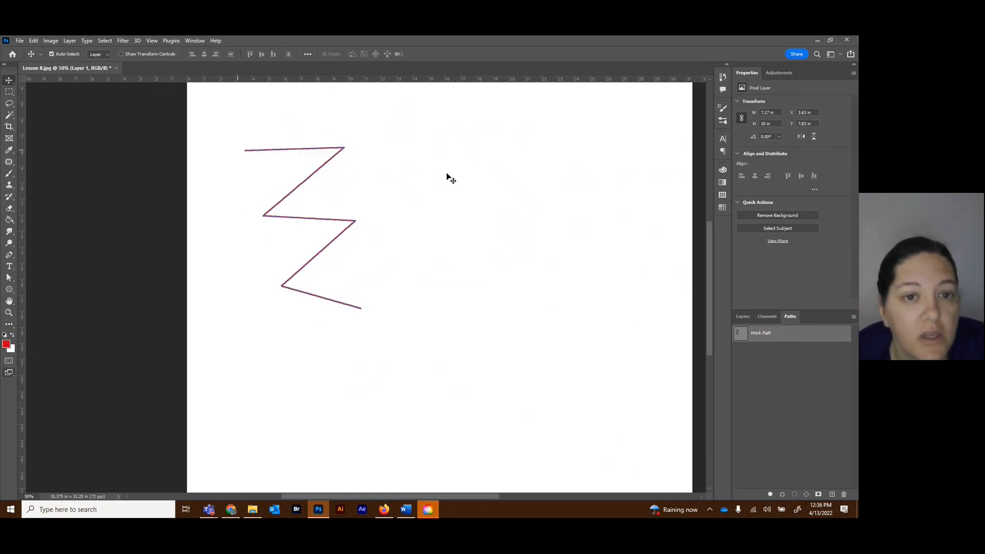
click(763, 385)
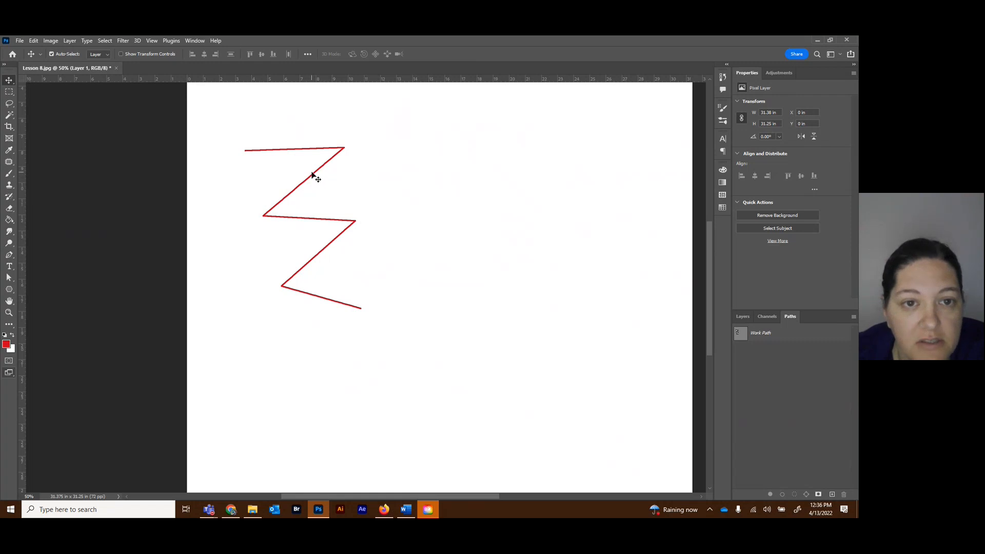
mouse_move(313, 180)
mouse_down()
mouse_move(280, 261)
mouse_move(324, 188)
mouse_move(311, 196)
mouse_up()
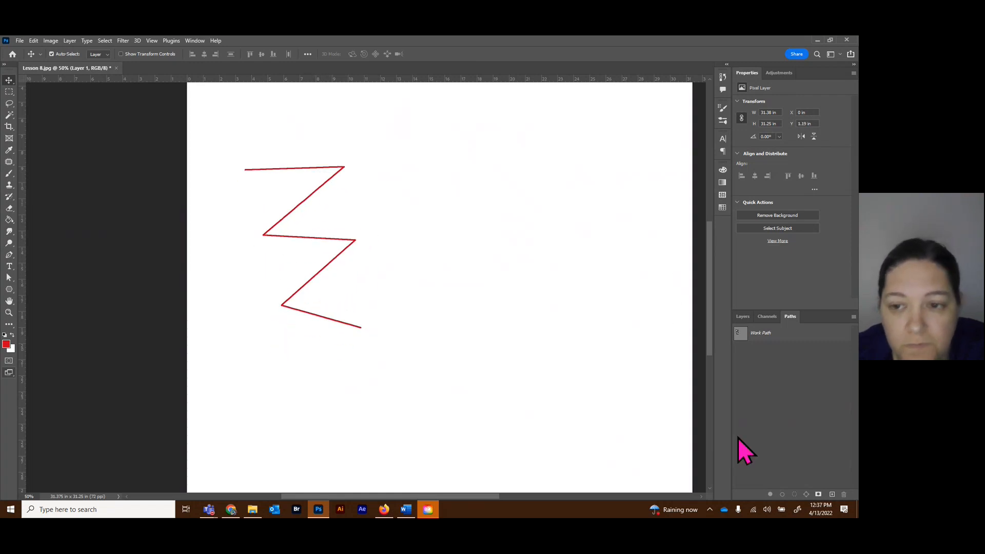
Start a Pen path beside the zigzag with one curved segment about 4.8 × 5.44 in ending in a smooth anchor point.
click(743, 317)
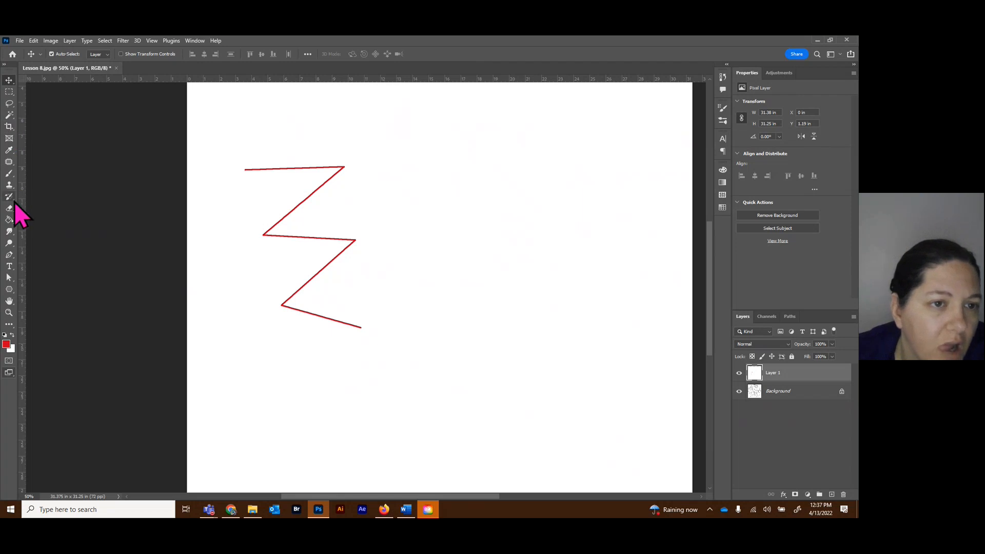
click(10, 254)
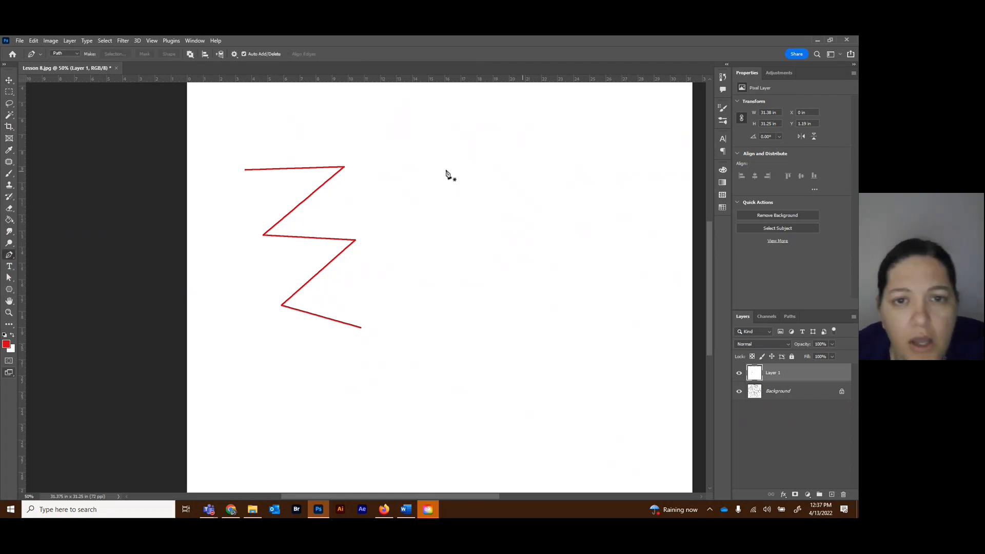
click(417, 142)
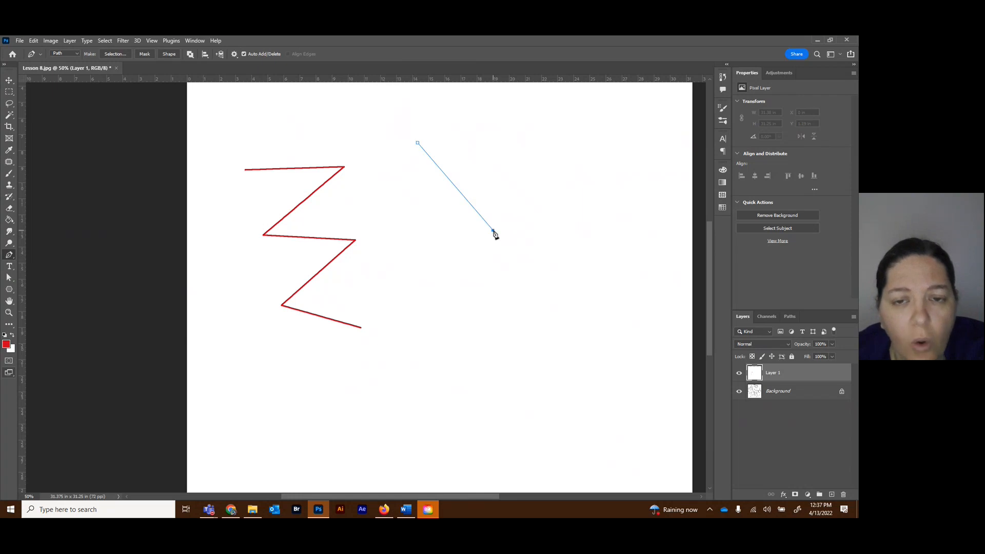
drag(494, 237, 477, 318)
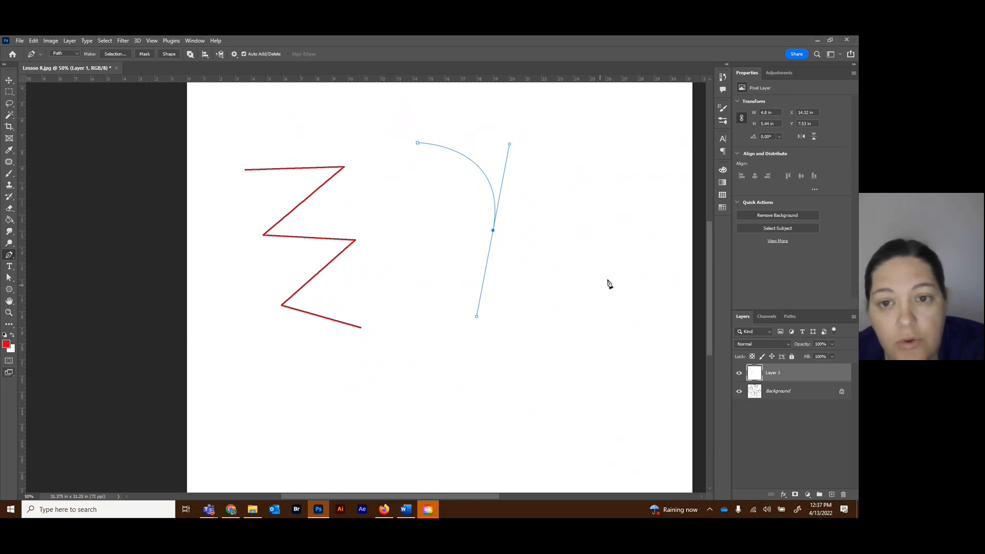
Try continuing the curve from its smooth anchor point, first to a corner point and then to a smooth point, undoing both.
click(618, 267)
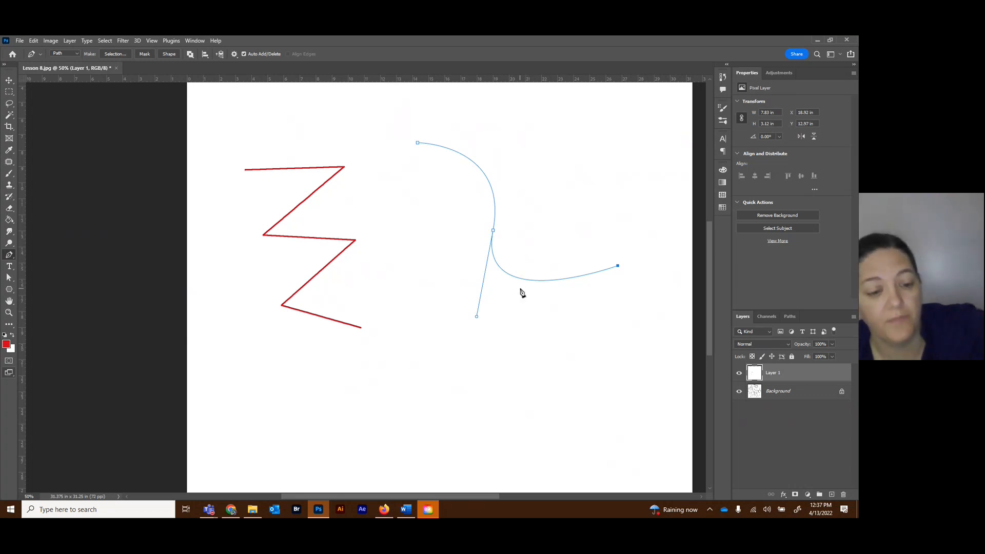
key(ctrl+z)
click(608, 261)
drag(609, 263, 634, 175)
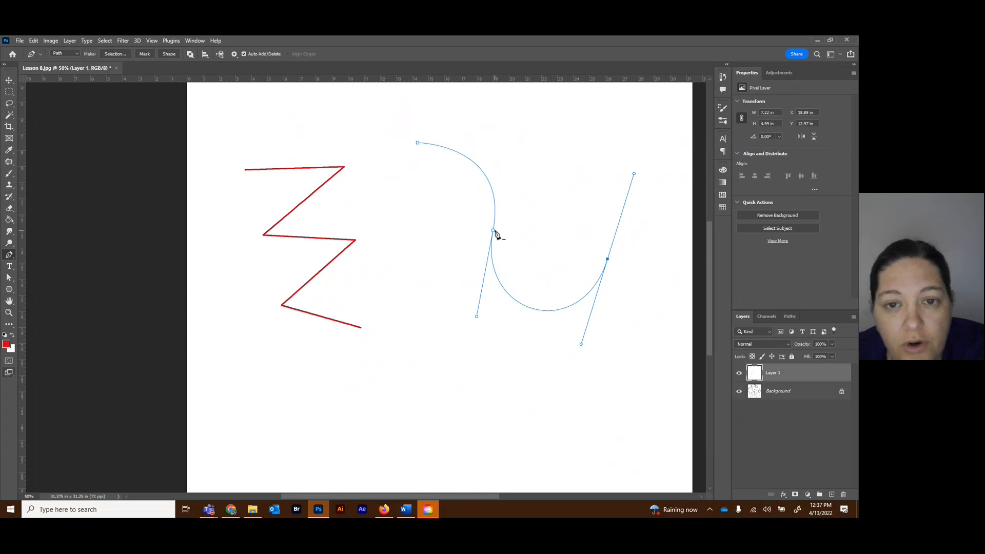
key(ctrl+z)
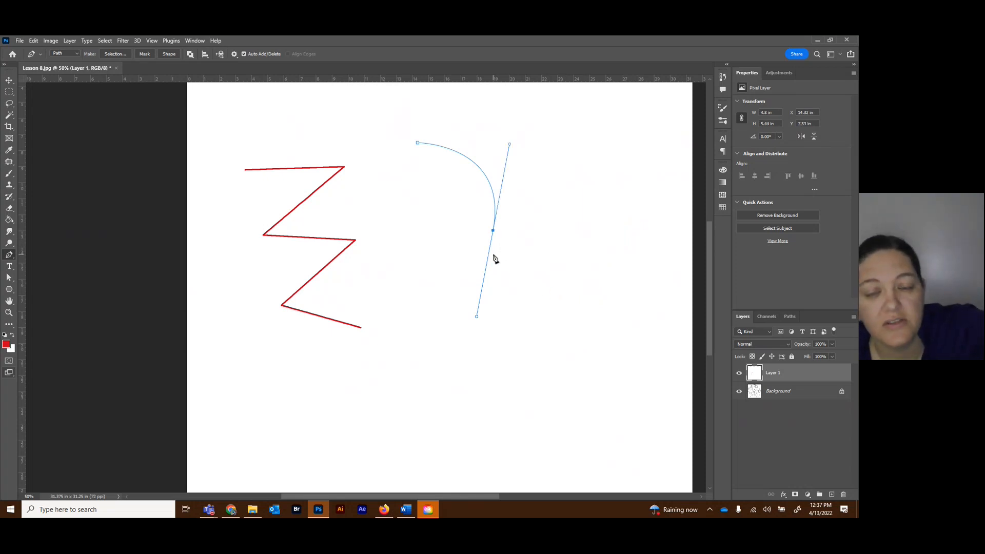
Remove the last anchor's outgoing direction handle, add an upturned curved segment about 6.28 × 3.69 in, and end the path.
click(493, 231)
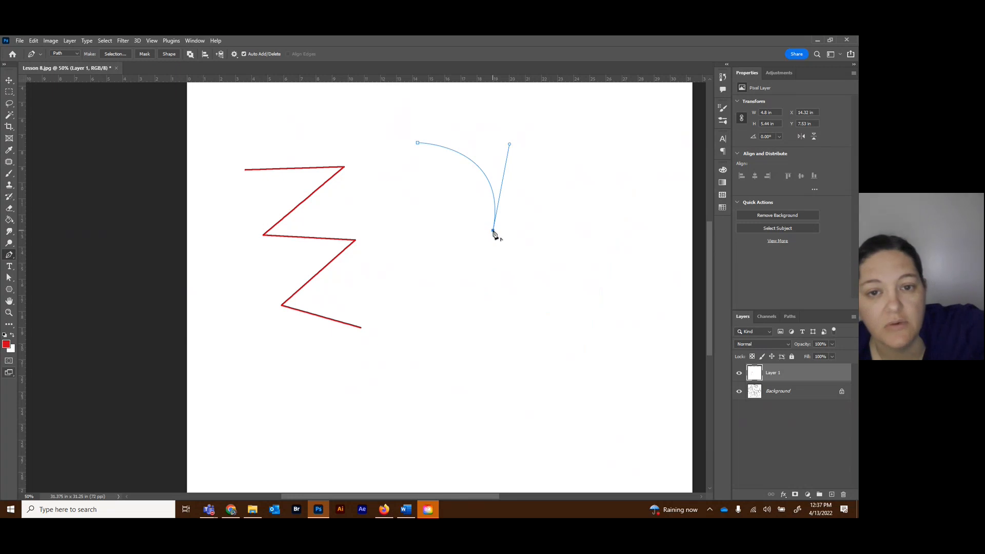
click(607, 290)
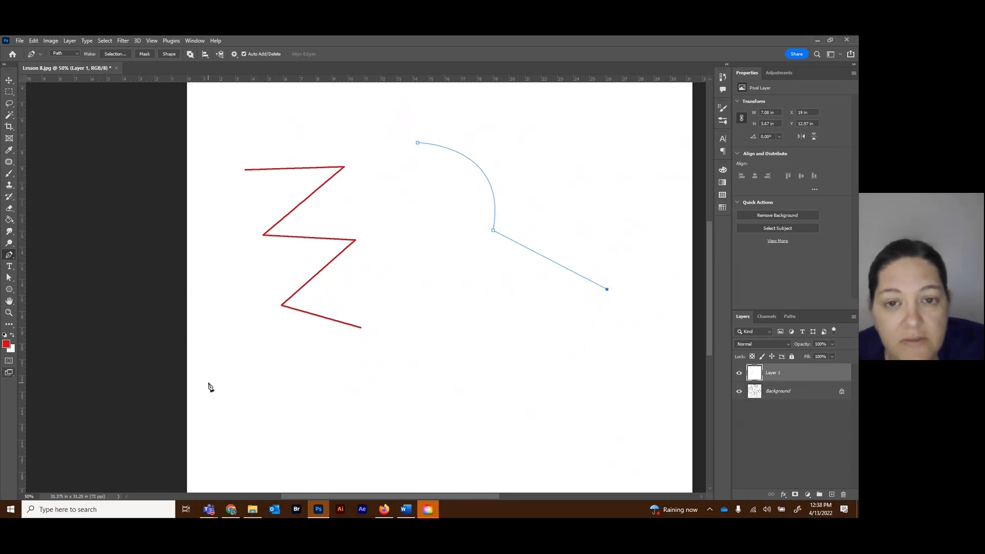
key(ctrl+z)
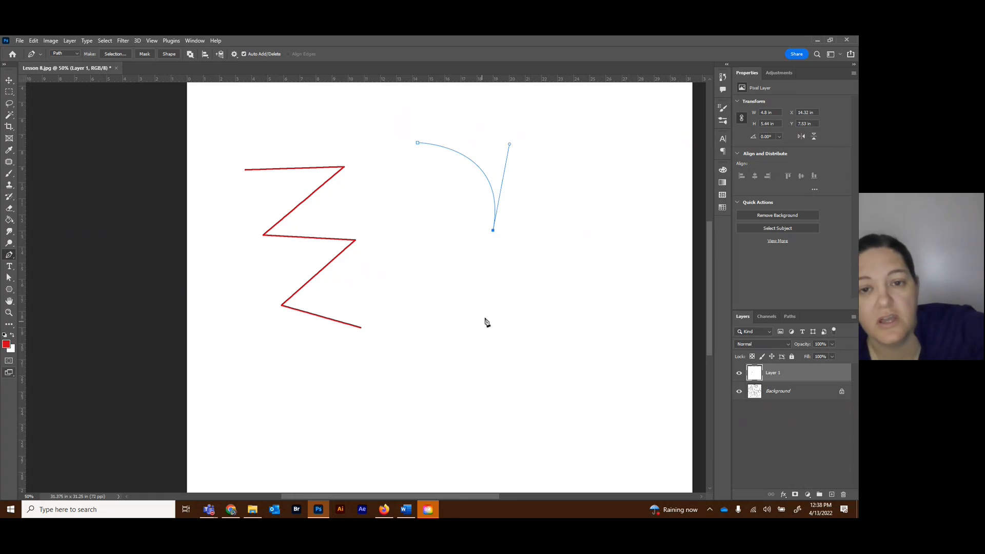
drag(594, 255, 680, 167)
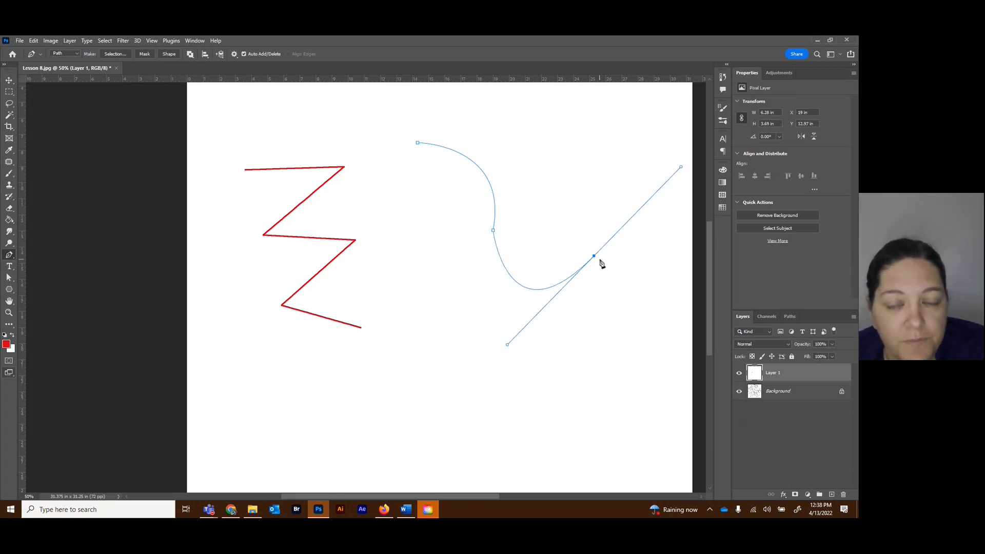
ctrl+click(294, 395)
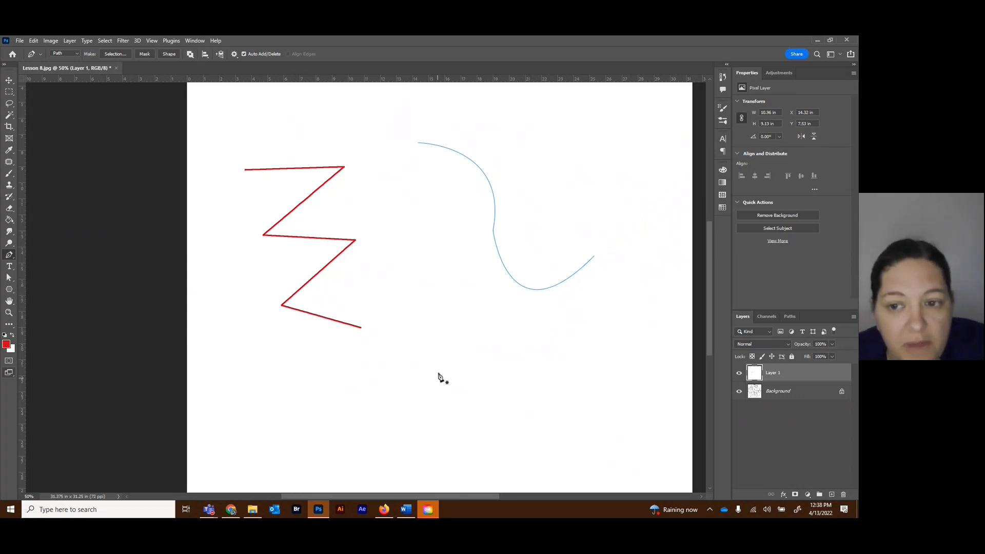
Draw a closed four-sided Pen path about 8.43 × 6.39 in below the curve and fill it with the red foreground color.
click(789, 317)
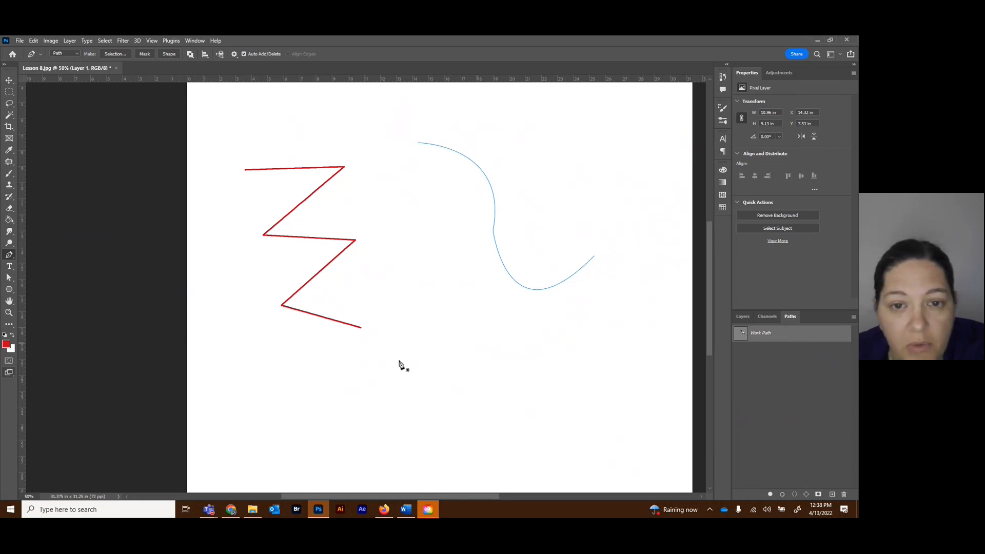
click(415, 340)
click(419, 435)
click(548, 434)
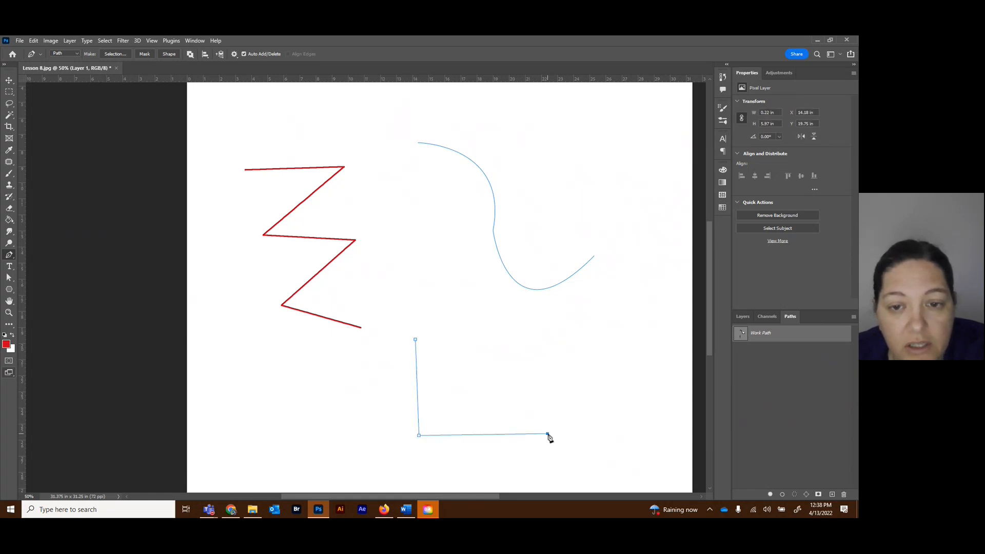
click(550, 333)
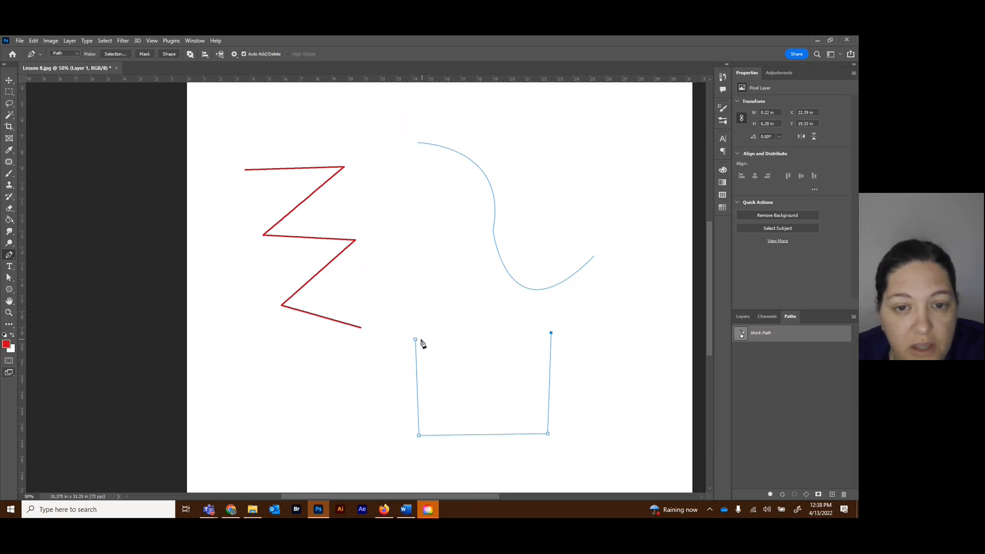
click(416, 341)
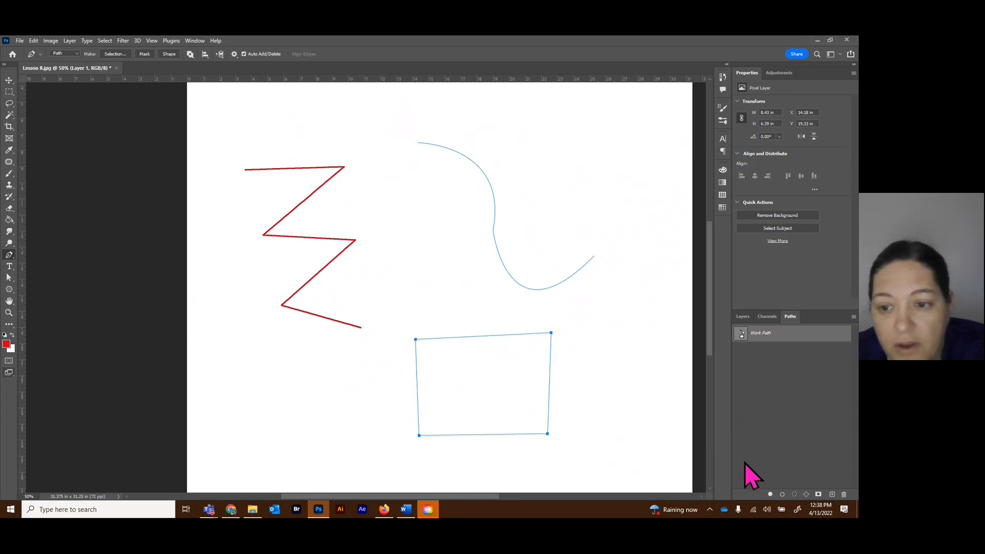
click(771, 494)
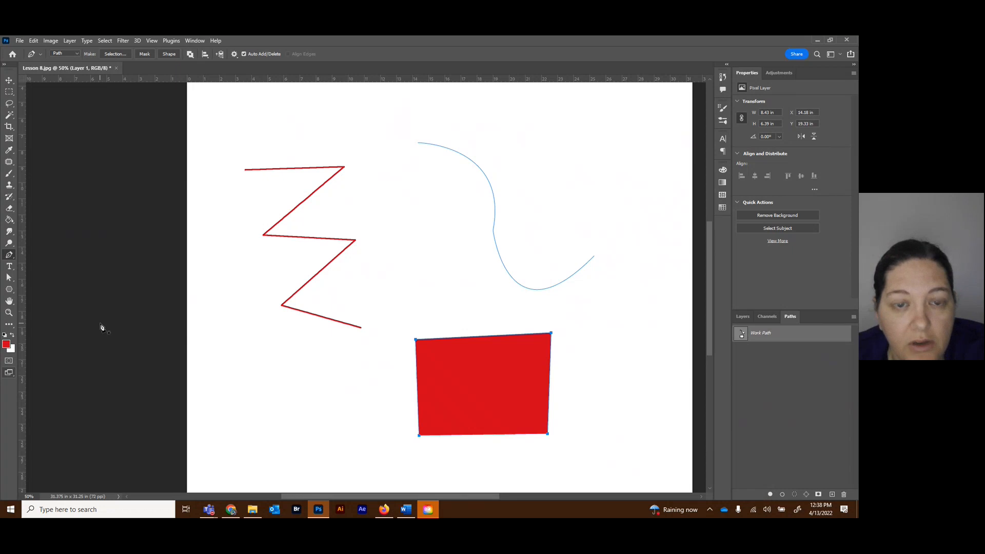
Review the commands available for the work path, deselect it, and add a new empty path.
click(9, 92)
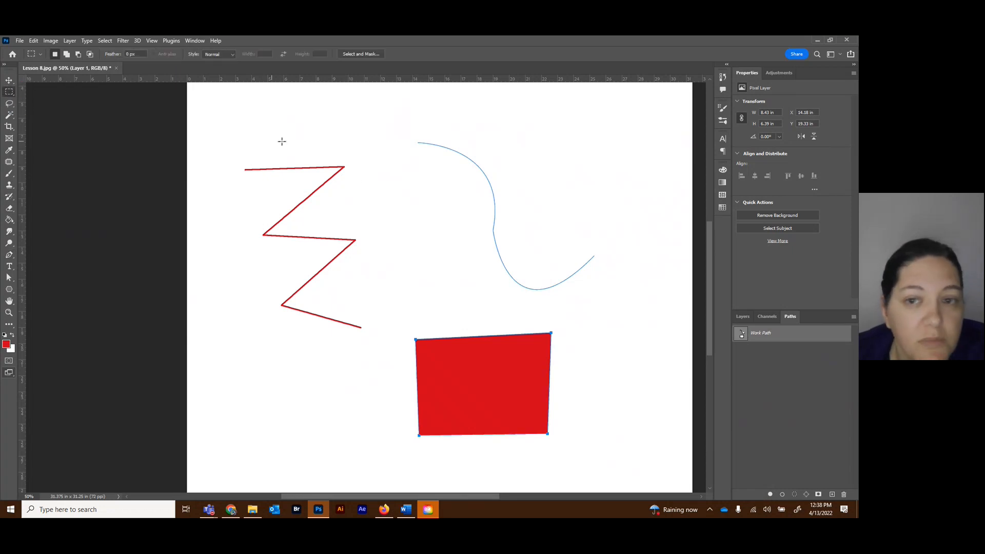
click(743, 317)
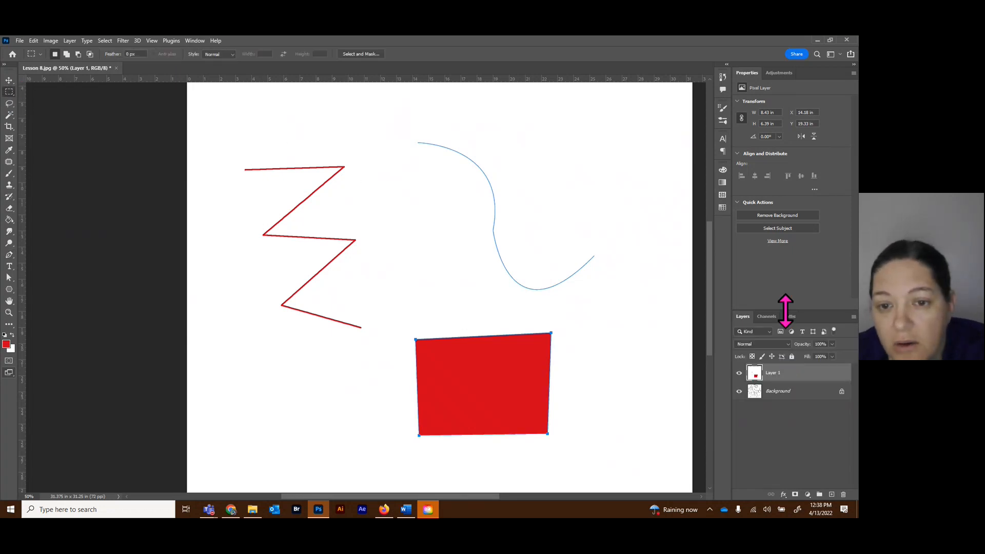
click(790, 317)
click(791, 427)
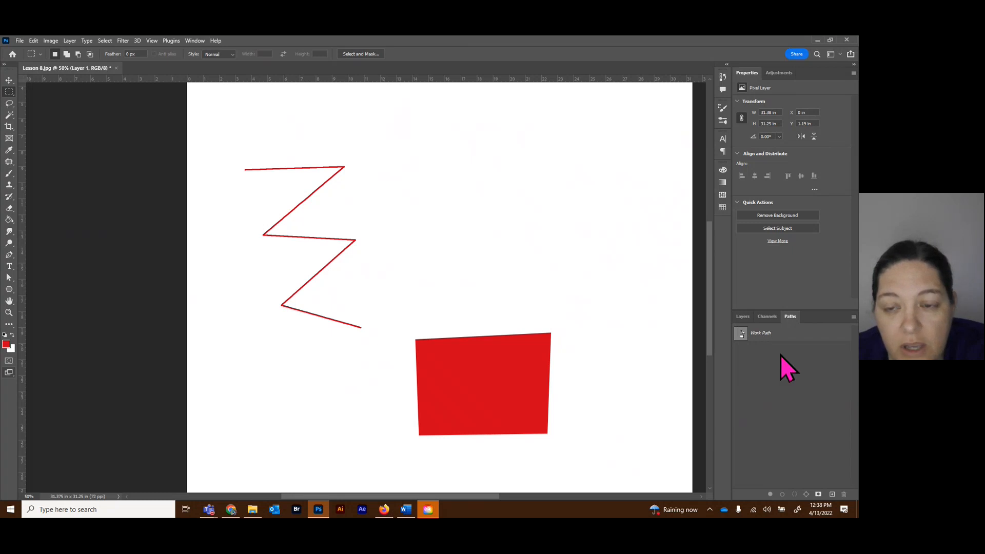
right_click(763, 362)
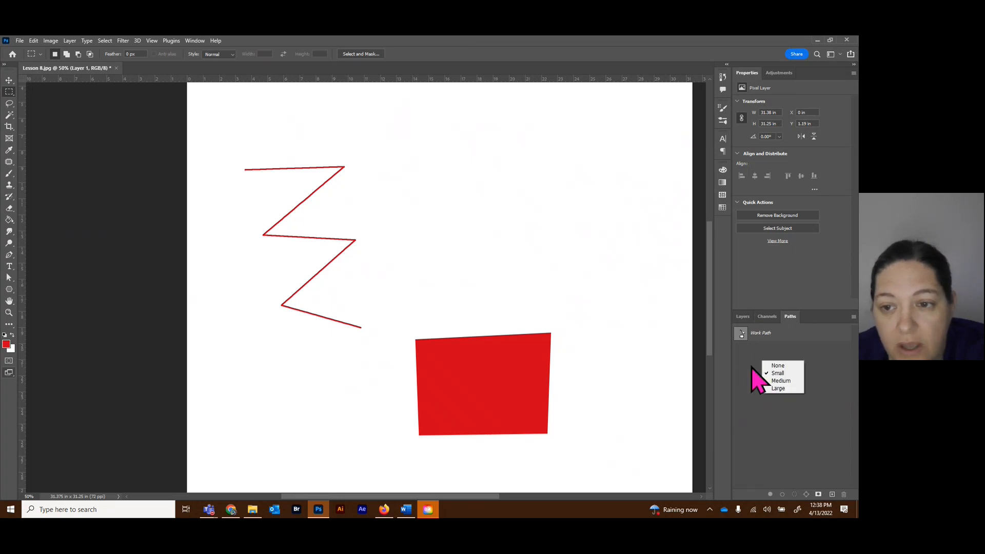
click(759, 334)
right_click(806, 340)
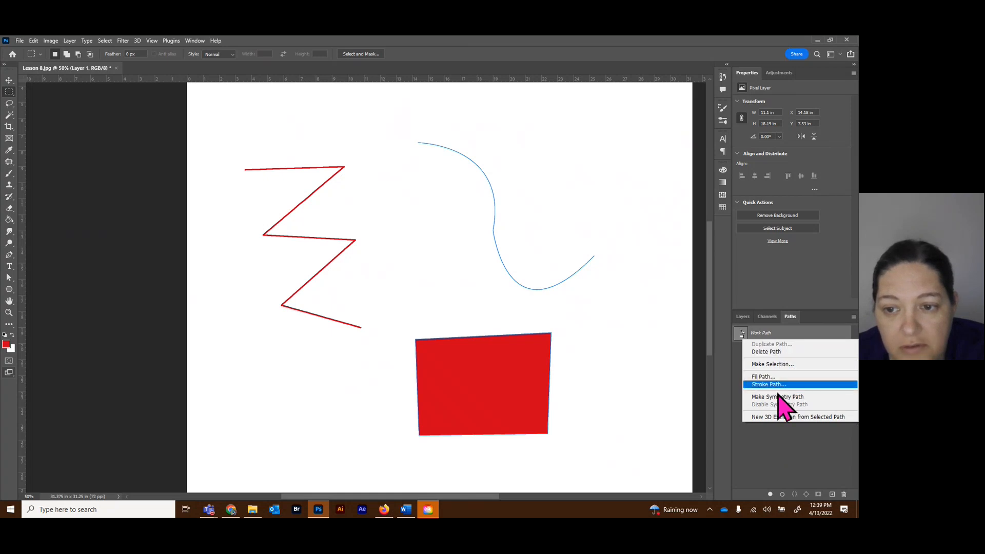
click(762, 452)
click(795, 365)
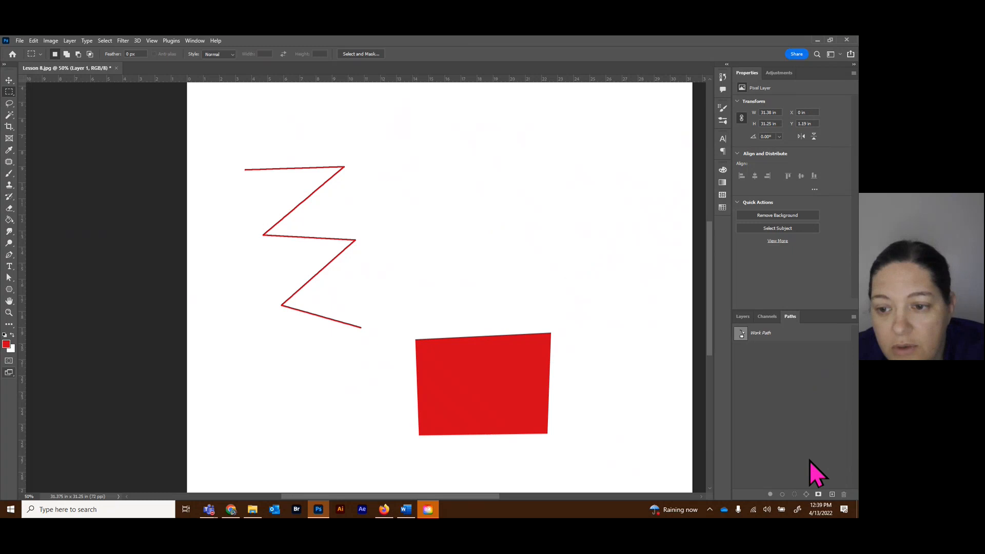
click(832, 494)
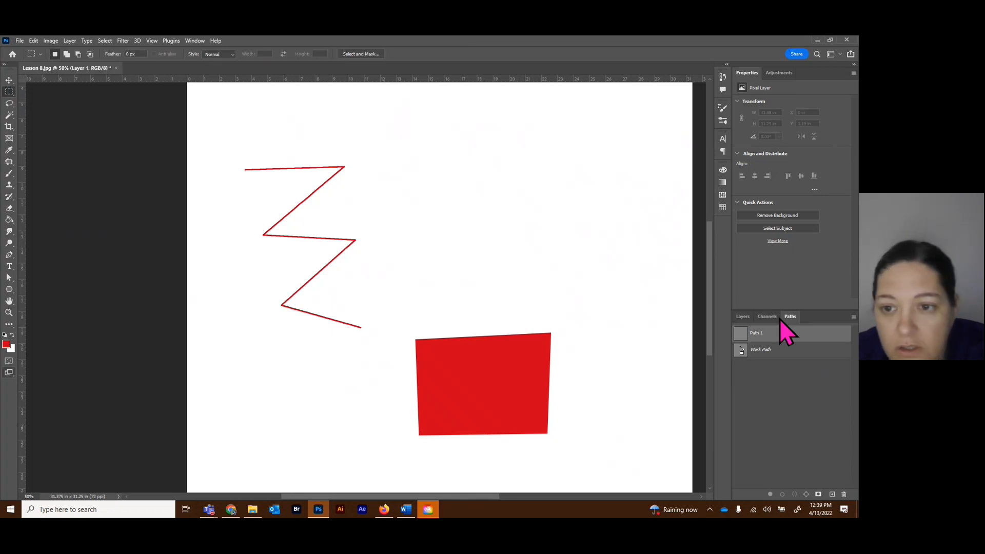
Delete the white practice layer and add a new blank layer above the mandala background.
click(742, 317)
drag(810, 381, 842, 494)
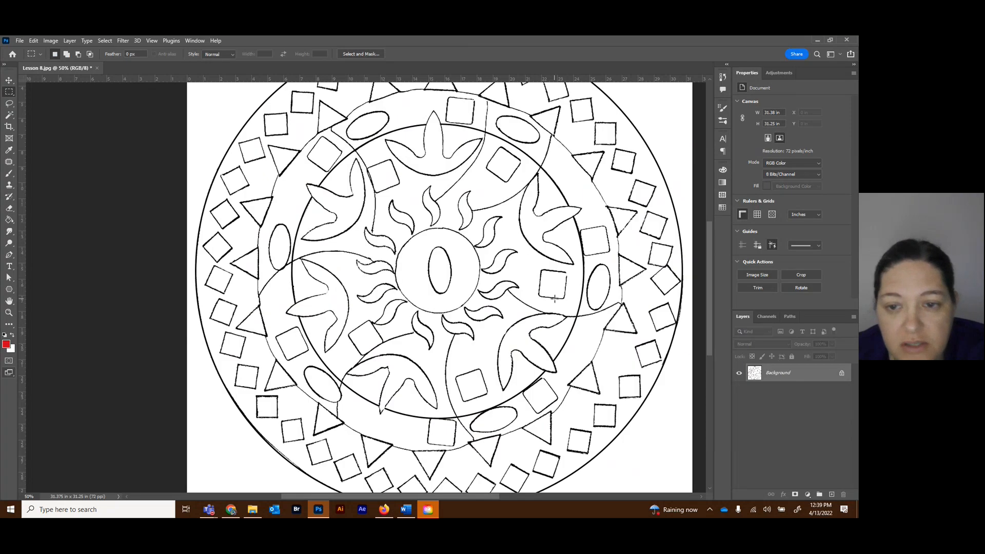
click(832, 495)
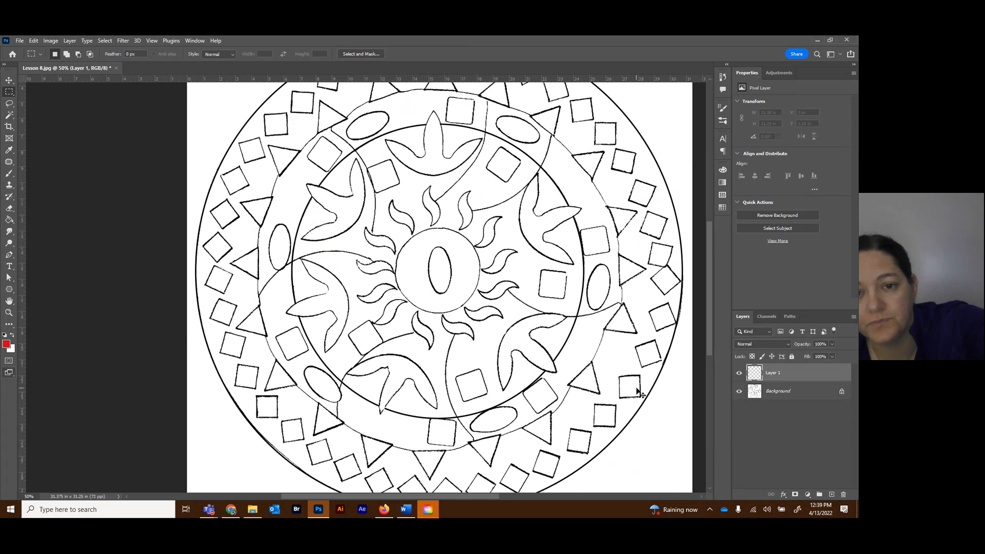
Place a vertical guide at the mandala's left edge and a horizontal guide at its top edge.
key(ctrl+minus)
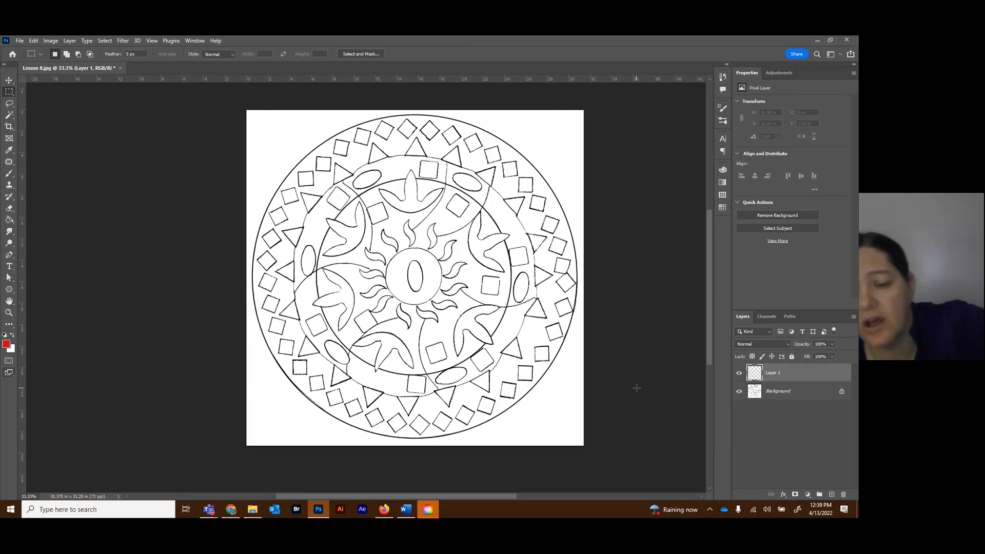
scroll(638, 392, up, 2)
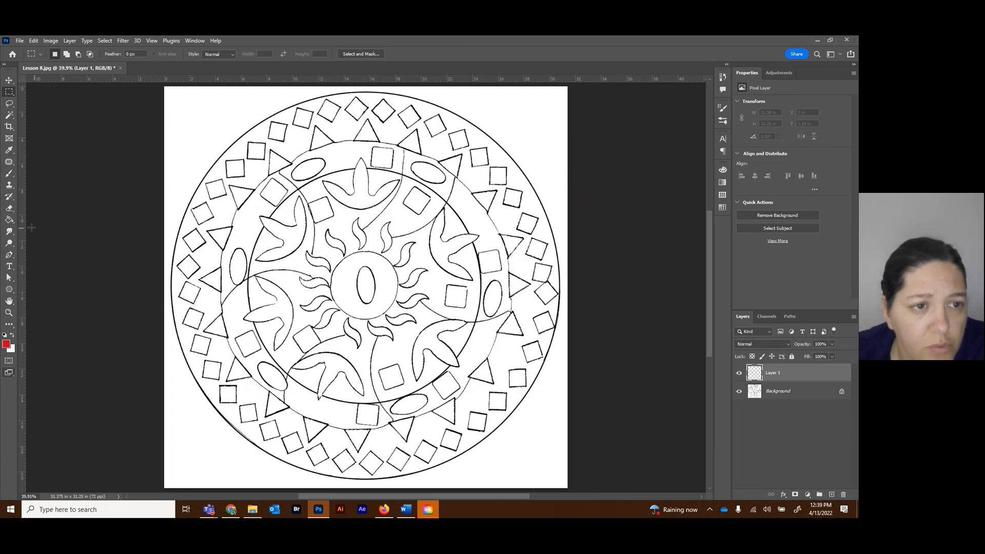
mouse_move(23, 218)
mouse_down()
mouse_move(176, 218)
mouse_move(23, 220)
mouse_up()
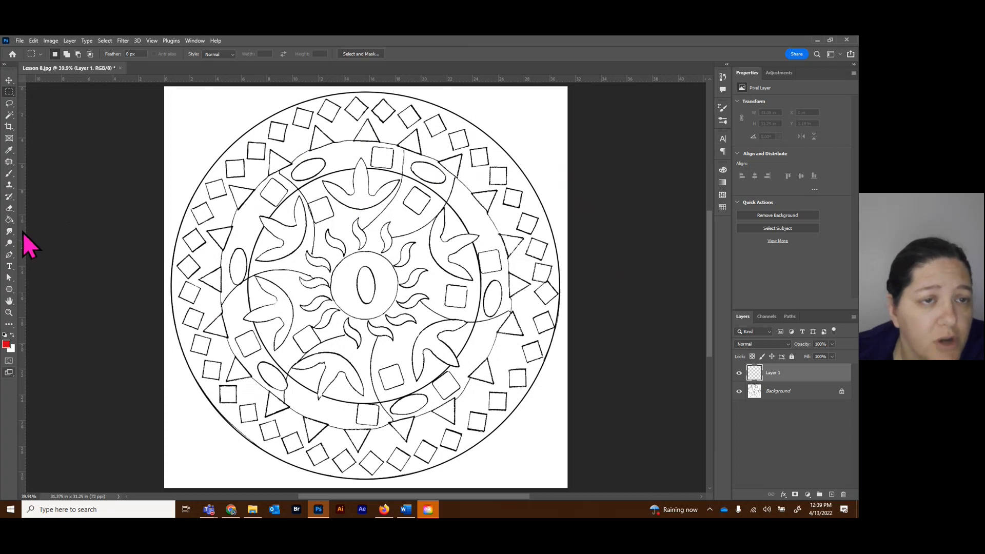
click(152, 41)
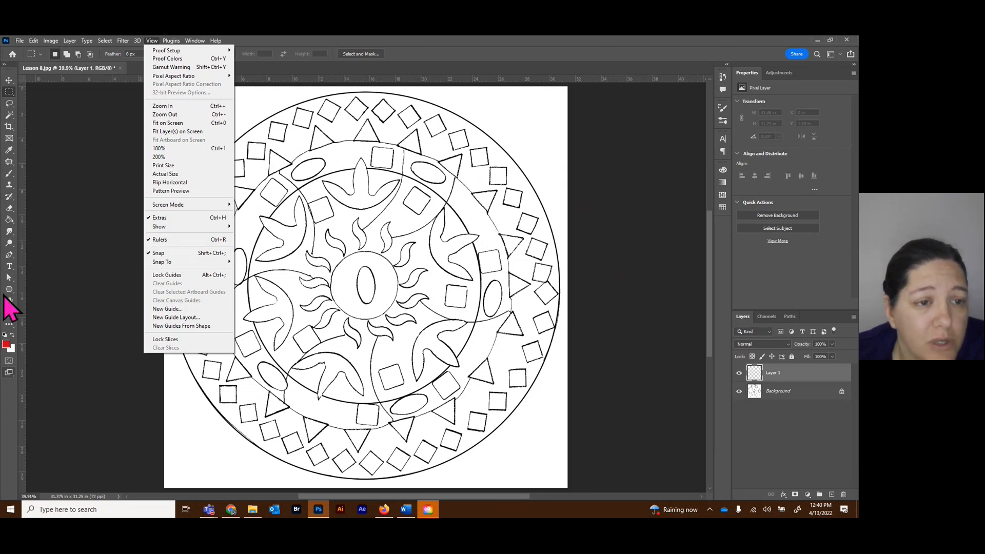
click(24, 282)
drag(22, 279, 170, 280)
drag(346, 79, 345, 91)
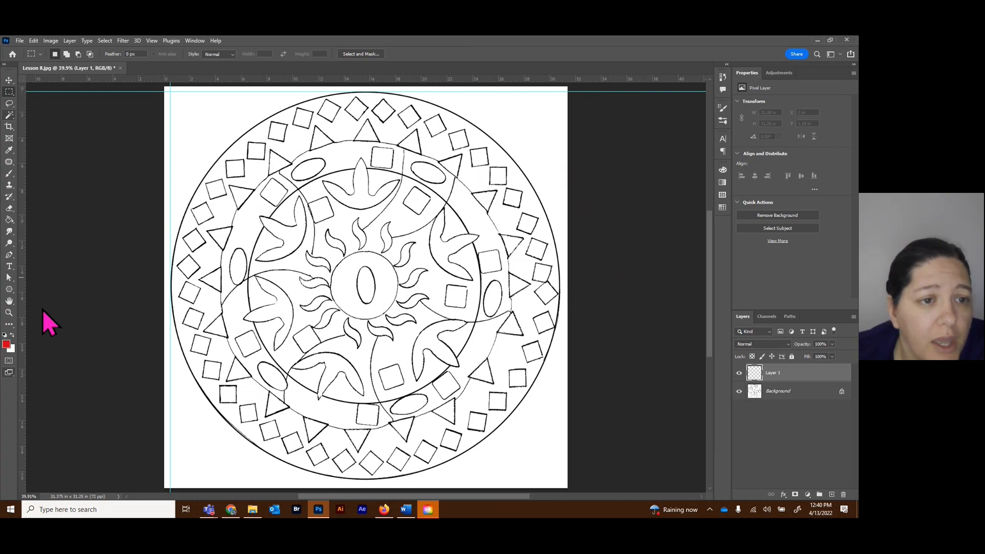
Draw a red circle about 30.26 × 30.26 in over the whole mandala with the Ellipse tool and set its stroke to 0 px.
click(9, 289)
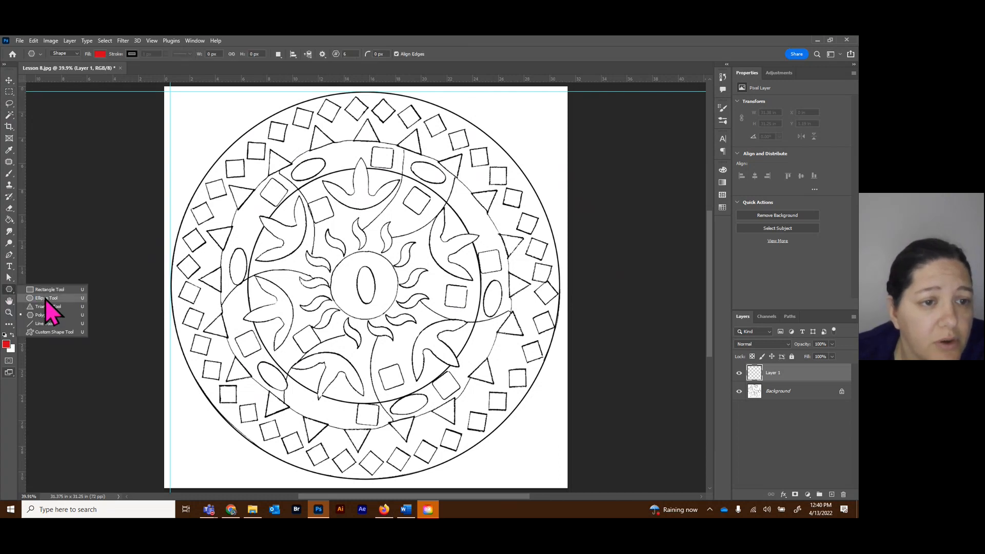
click(46, 298)
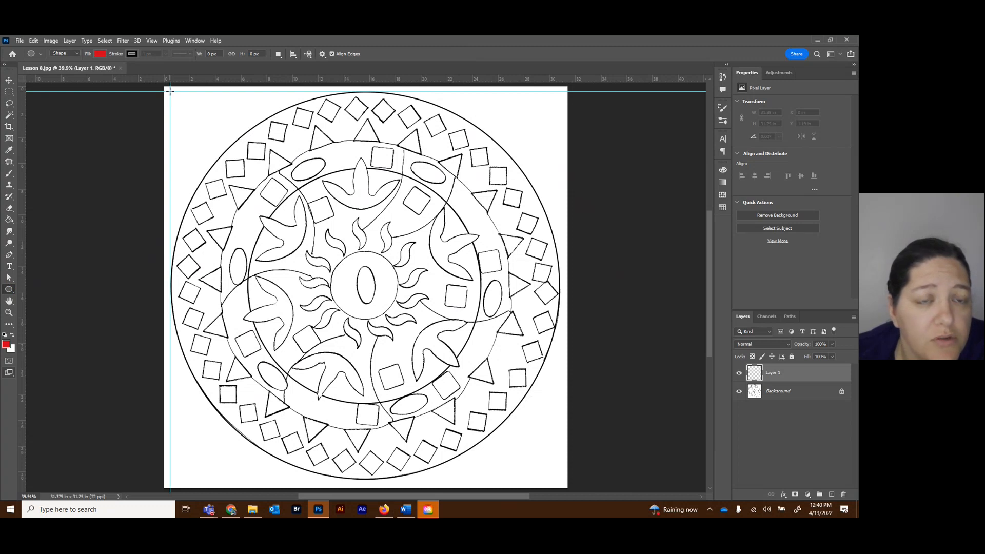
mouse_move(170, 91)
mouse_down()
mouse_move(260, 203)
mouse_move(444, 481)
mouse_move(493, 209)
mouse_up()
drag(520, 122, 587, 465)
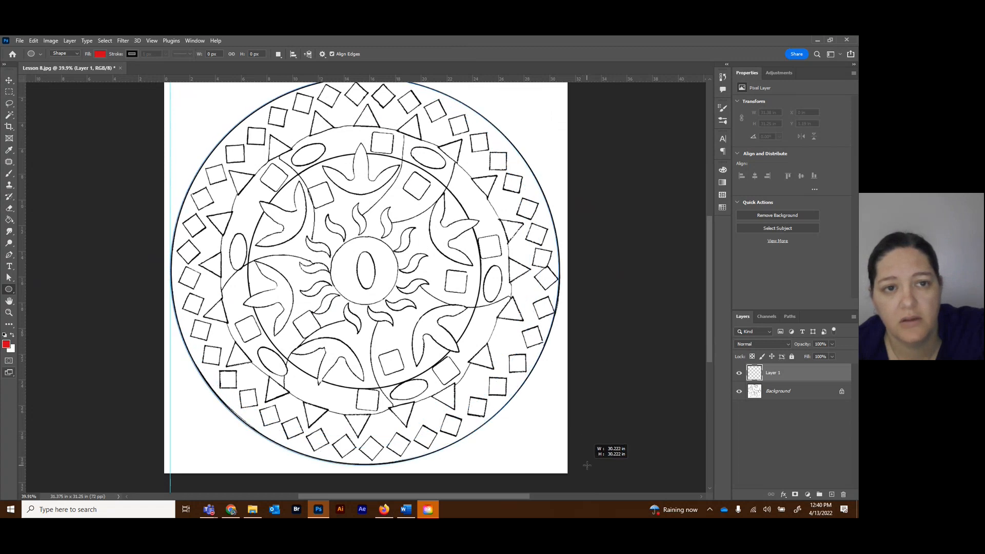
drag(587, 466, 586, 465)
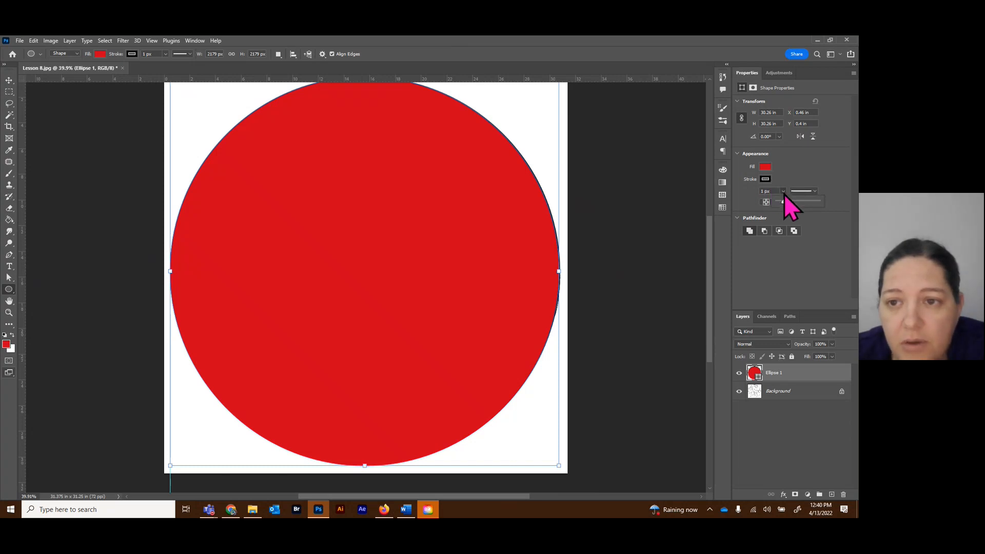
drag(784, 193, 749, 204)
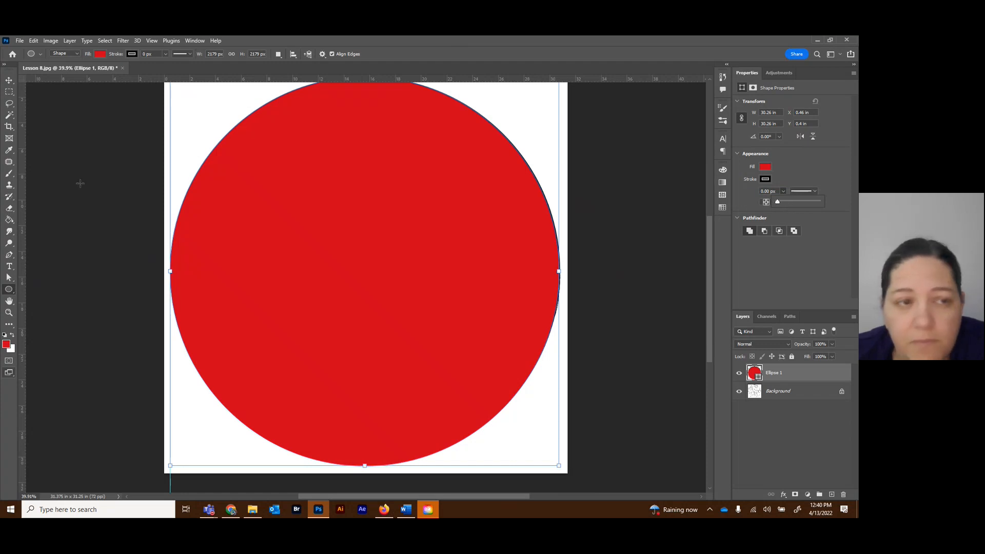
Hide the large red circle and move both guides to the left and top edges of the mandala's inner band.
click(10, 80)
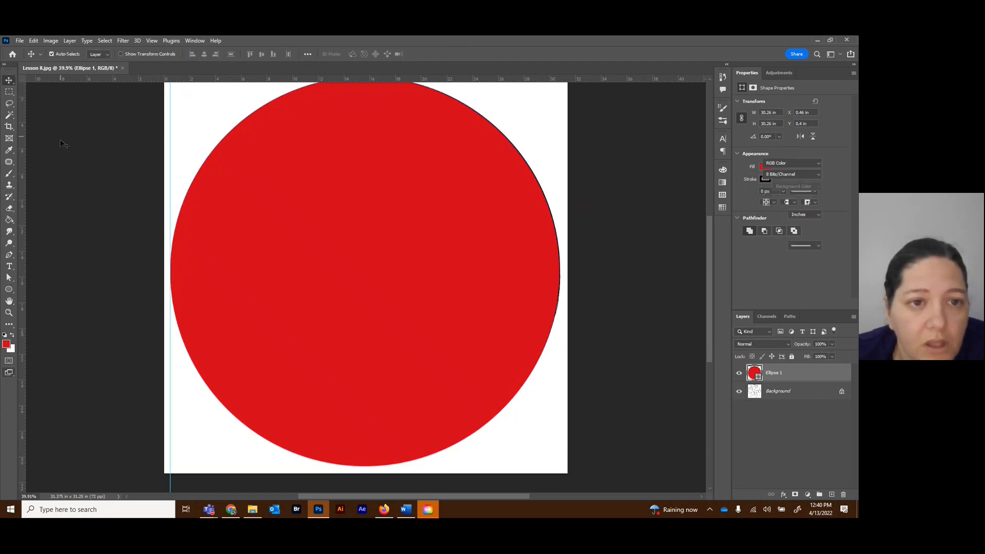
click(565, 287)
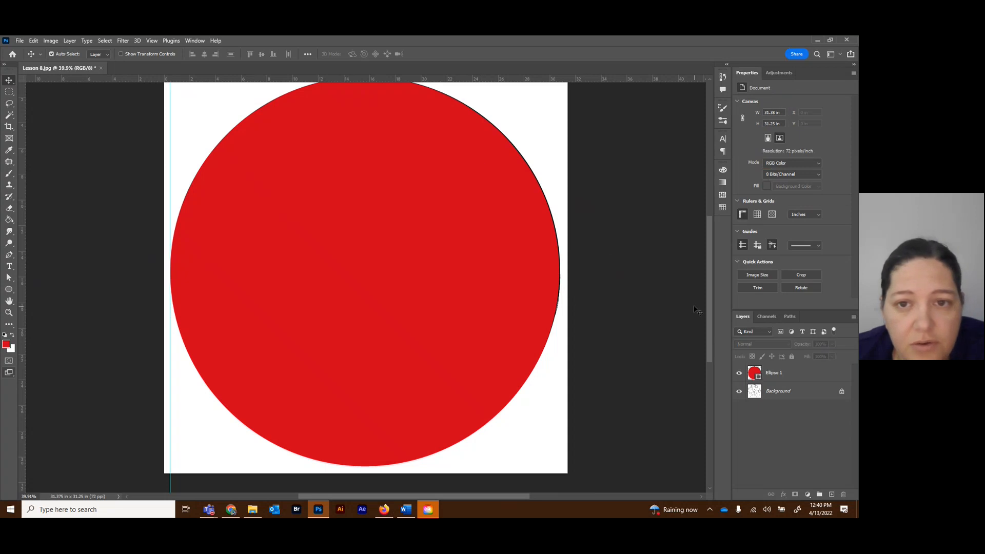
click(739, 375)
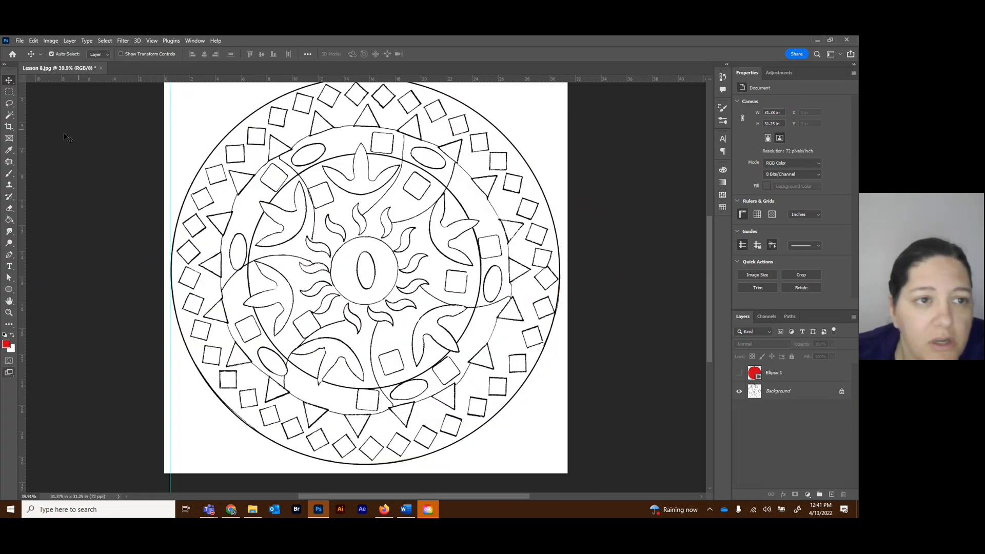
scroll(92, 131, up, 1)
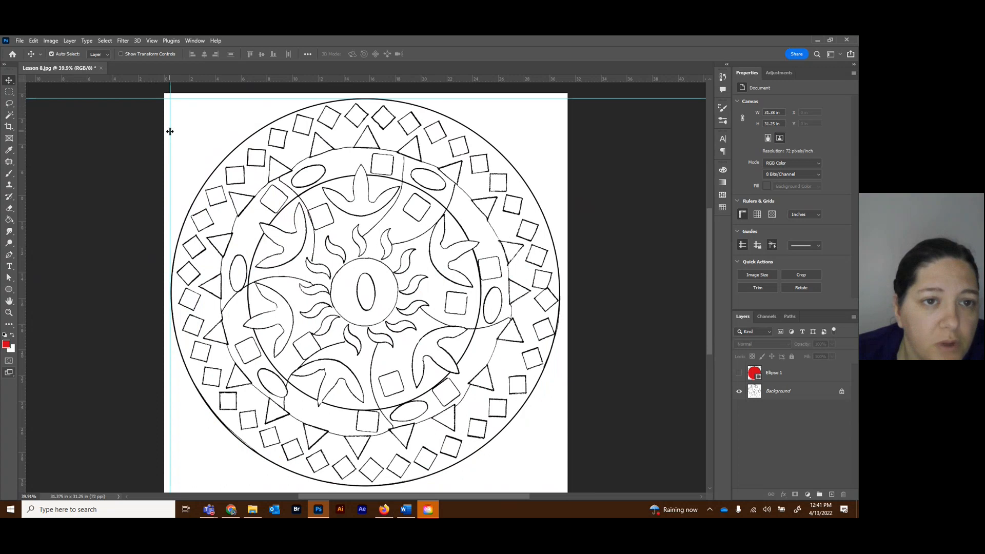
drag(170, 131, 219, 139)
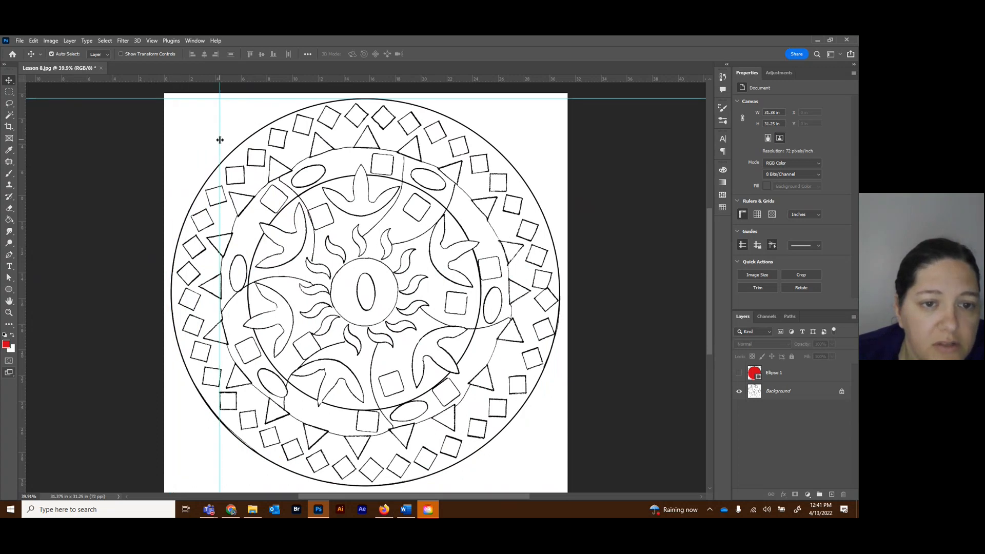
drag(355, 98, 352, 148)
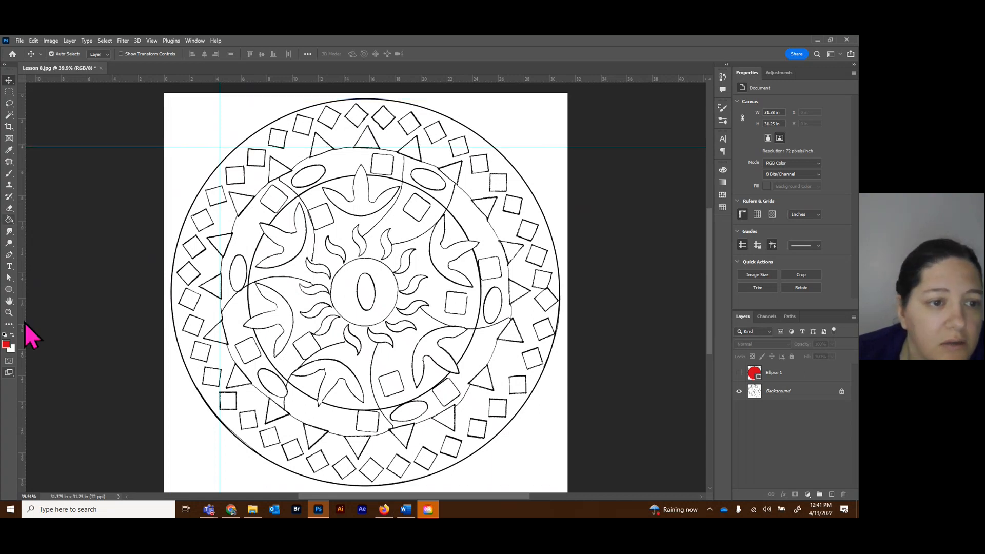
Draw a red circle about 22.57 × 22.57 in from the guides' intersection over the mandala's inner band, and hide its layer.
click(9, 289)
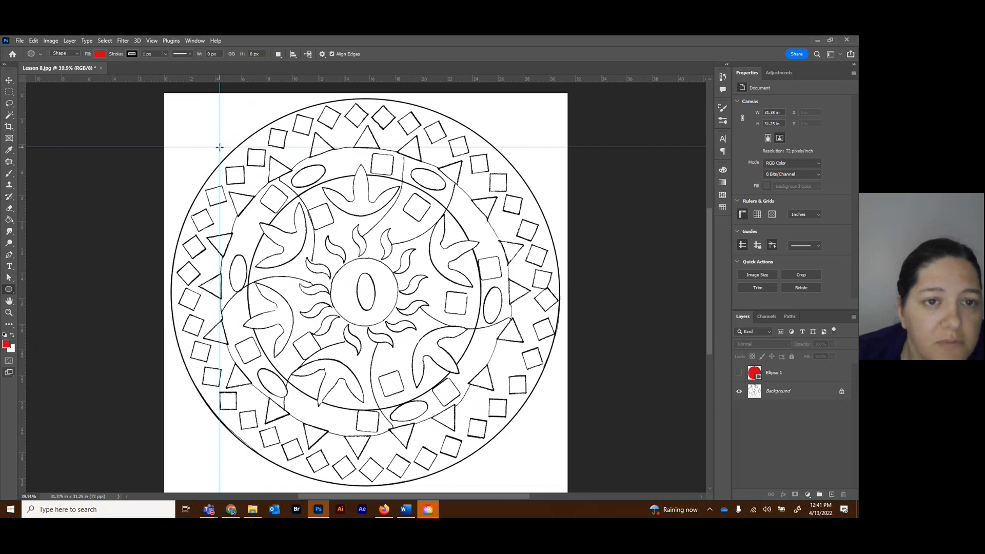
drag(220, 147, 510, 439)
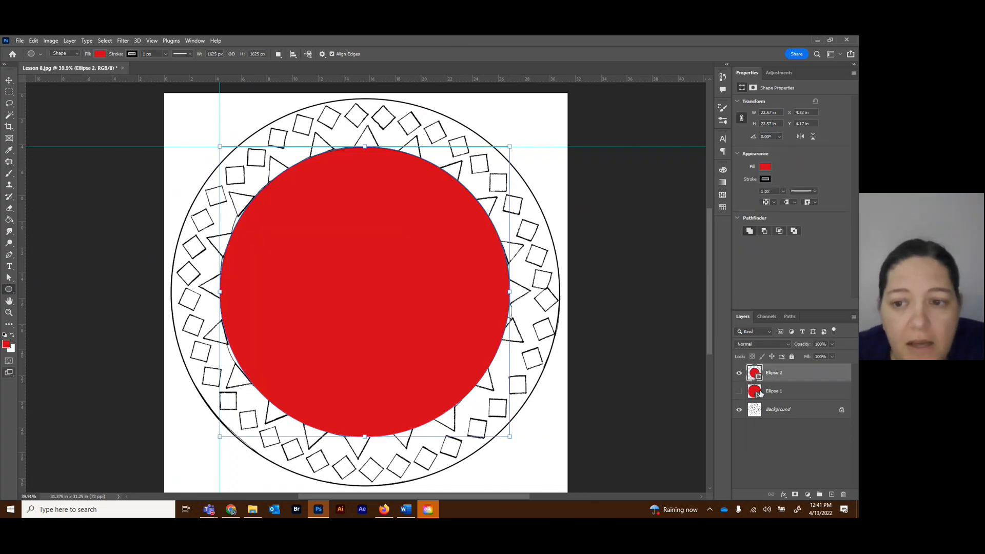
click(739, 392)
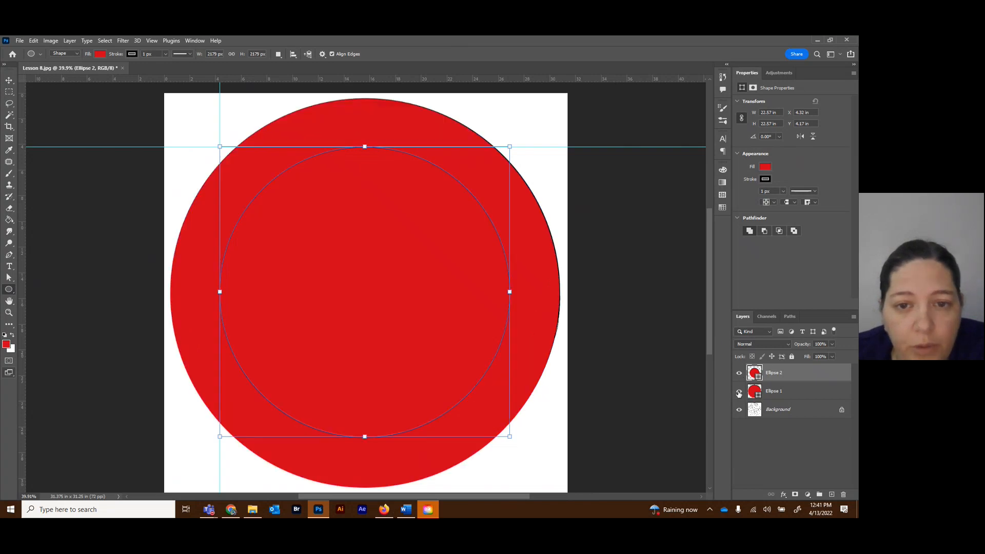
click(739, 391)
click(739, 373)
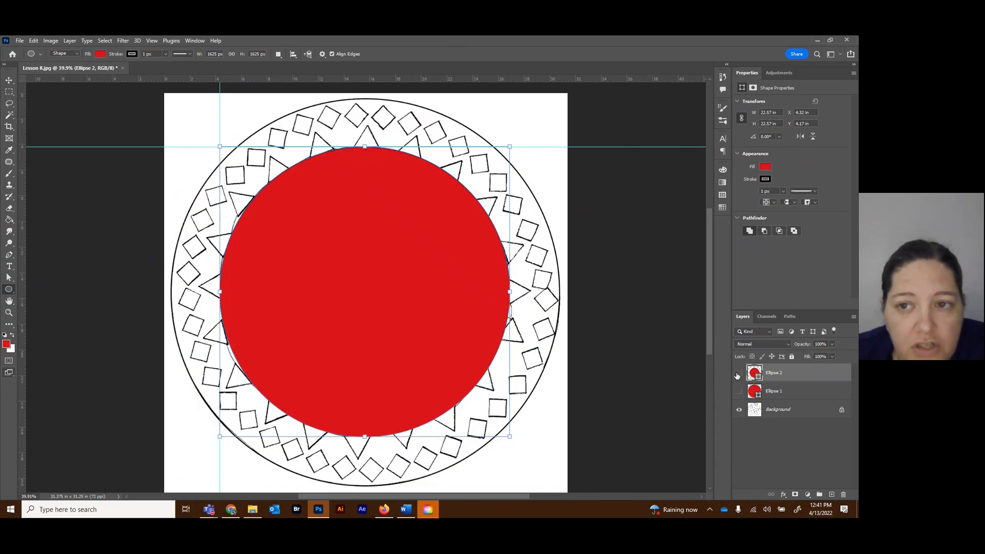
click(764, 167)
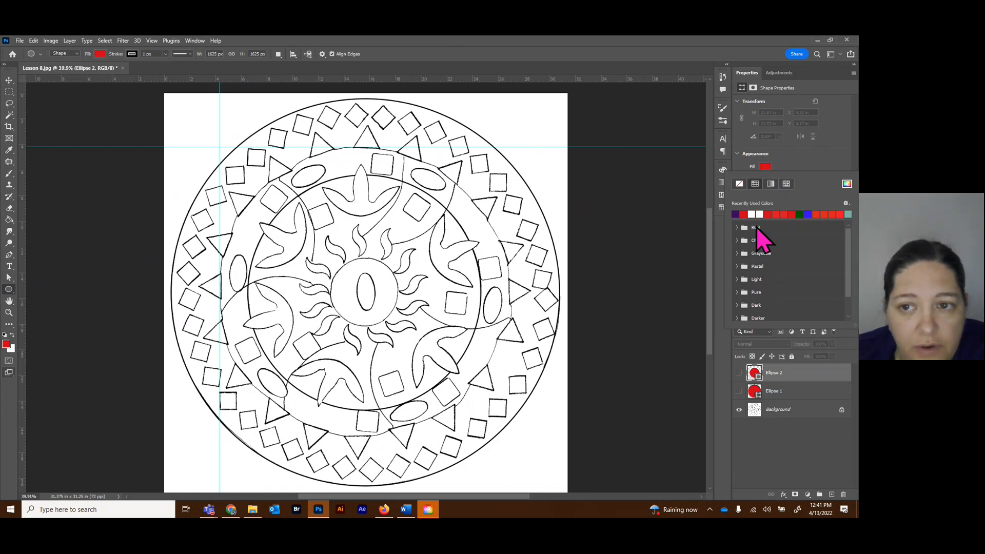
click(796, 164)
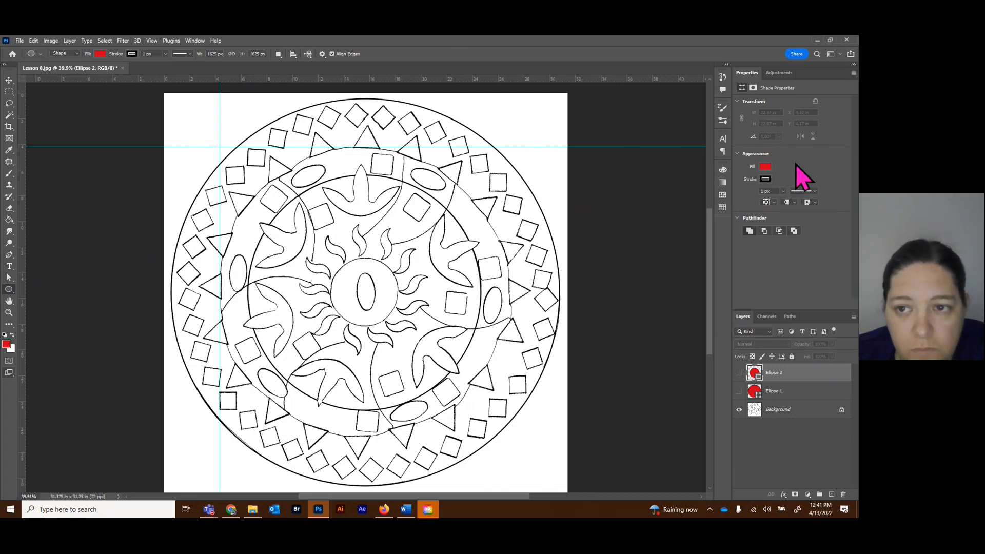
click(765, 167)
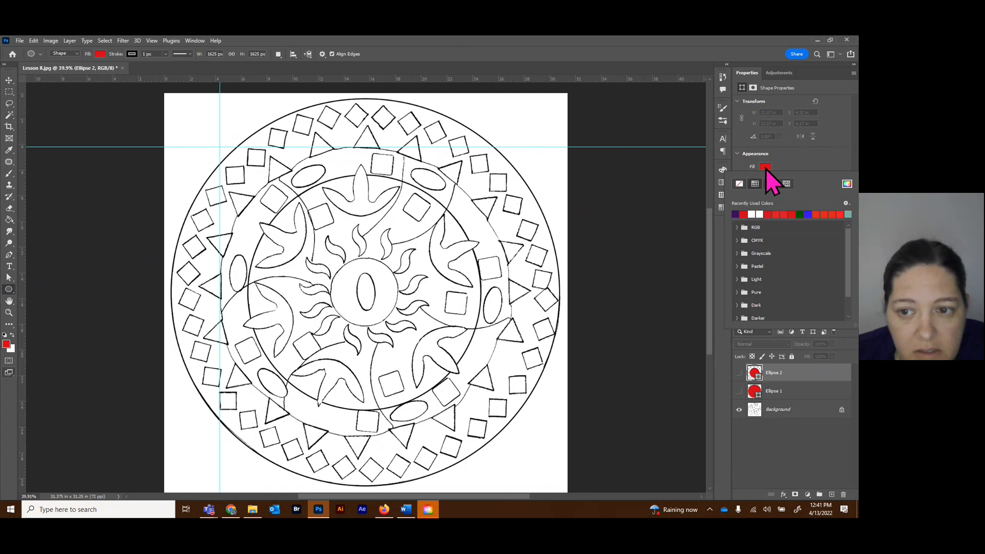
click(765, 168)
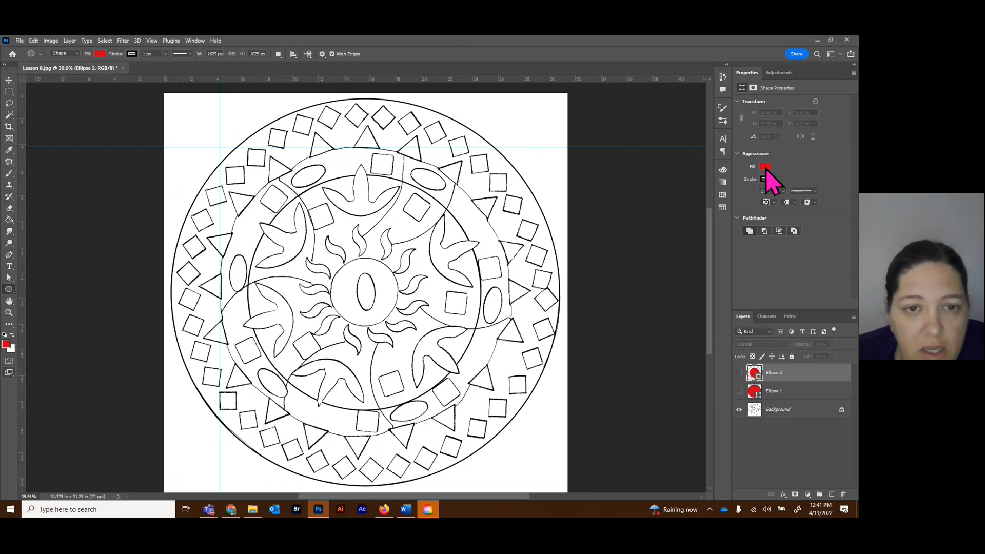
Move the vertical and horizontal guides to the left and top edges of the circle that bounds the inner side of the mandala's band.
click(9, 81)
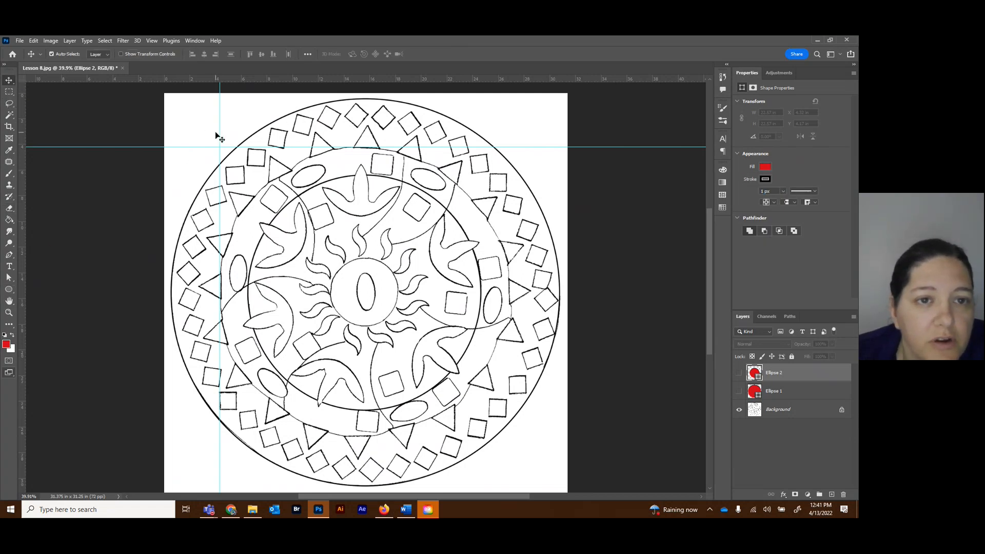
drag(219, 135, 248, 141)
drag(363, 148, 363, 174)
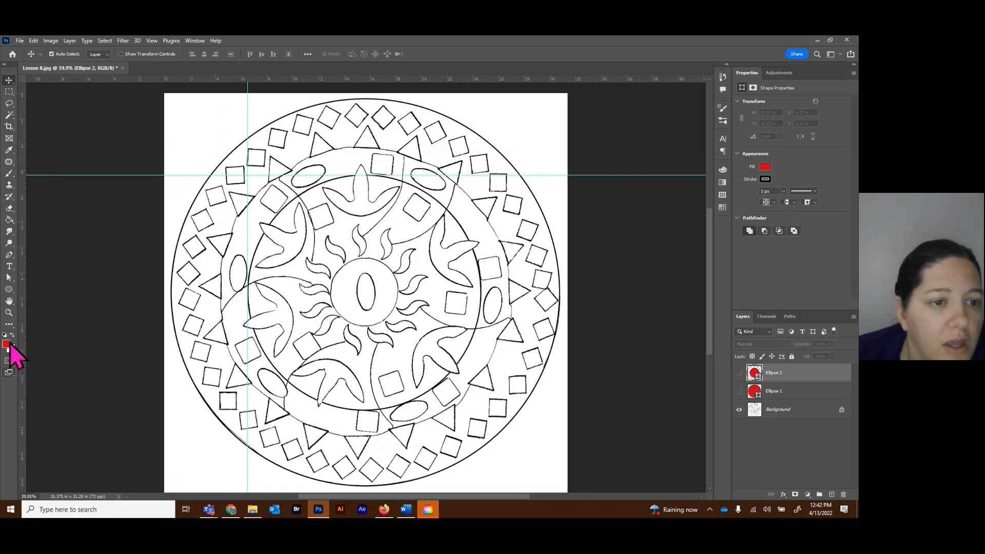
Draw a red circle about 18.32 × 18.32 in from the guides' intersection over the area inside the band, and hide its layer.
click(9, 289)
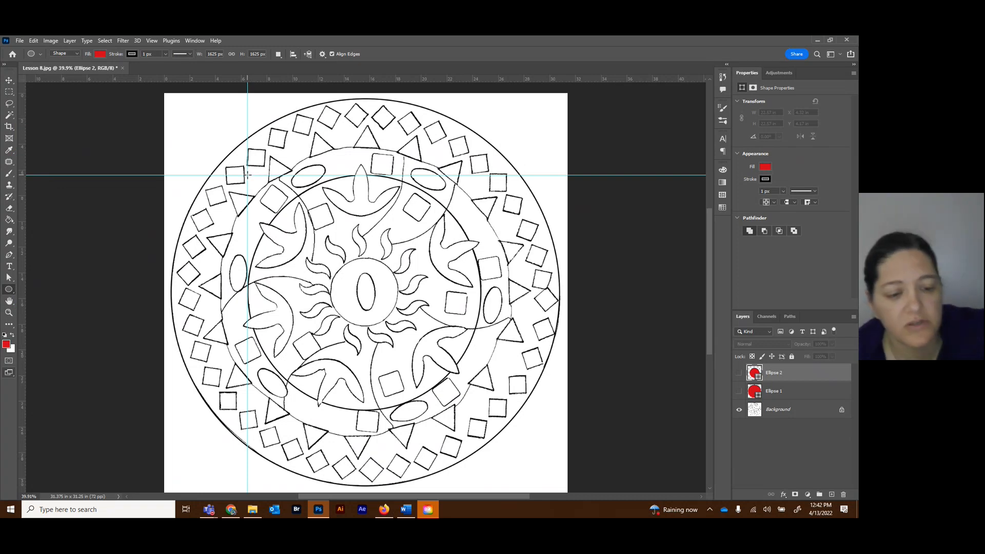
drag(247, 175, 491, 411)
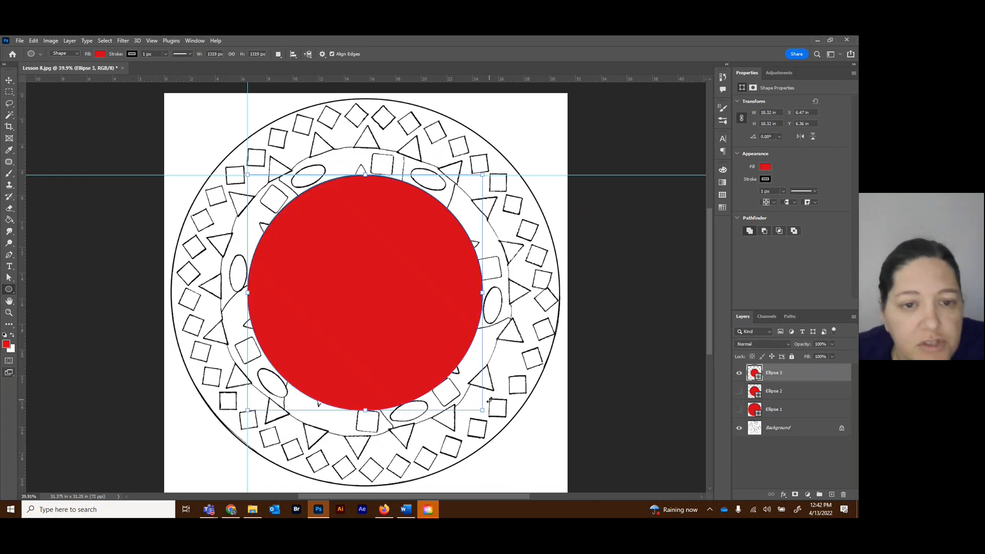
click(739, 373)
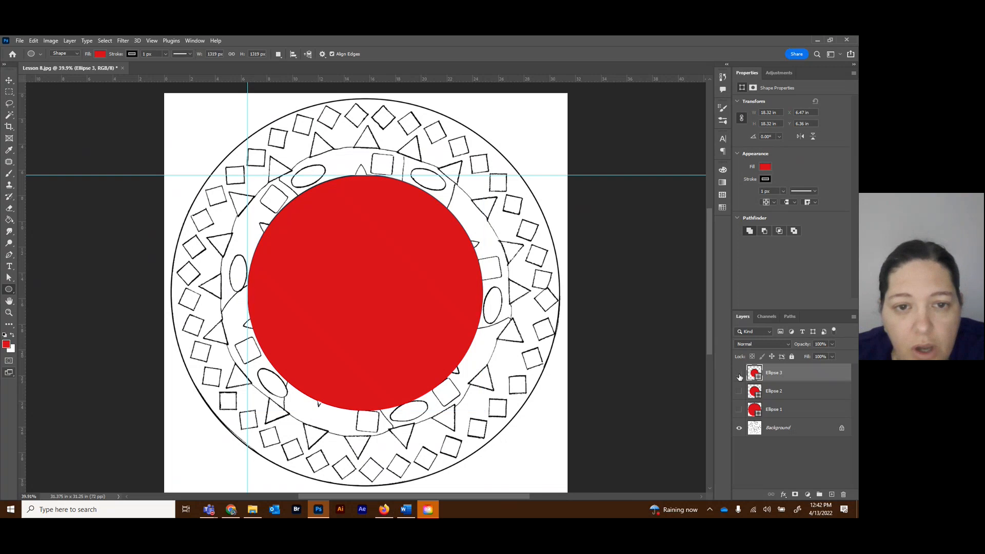
Move both guides to the left and top edges of the small circle at the mandala's center.
click(9, 80)
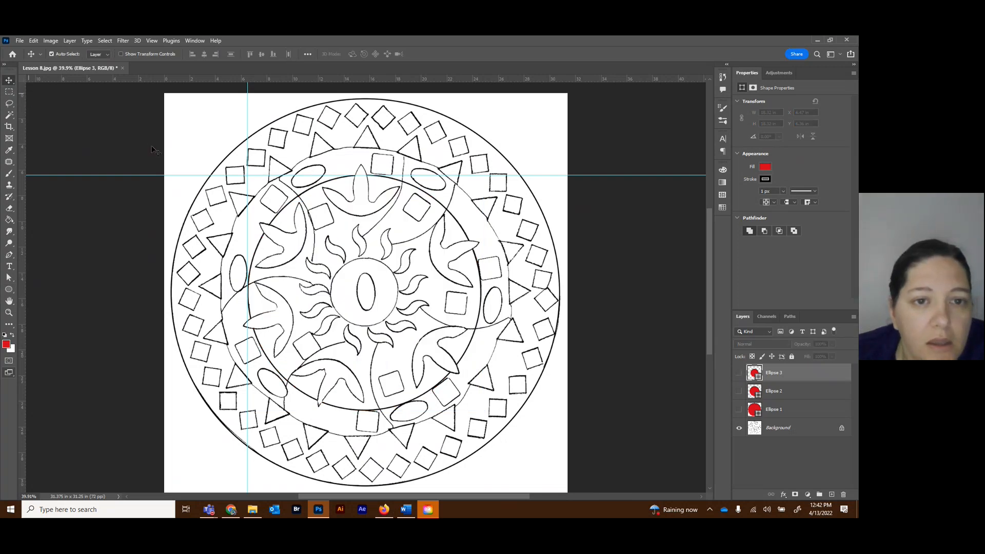
drag(248, 183, 330, 197)
drag(397, 175, 394, 257)
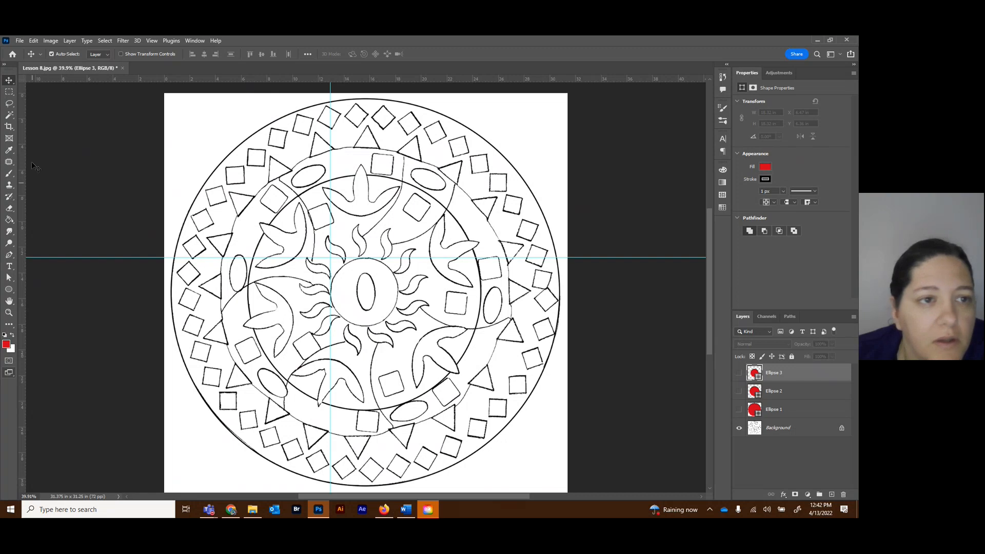
Draw a red circle about 5.36 × 5.36 in from the guides' intersection over the mandala's center, and hide its layer.
click(9, 289)
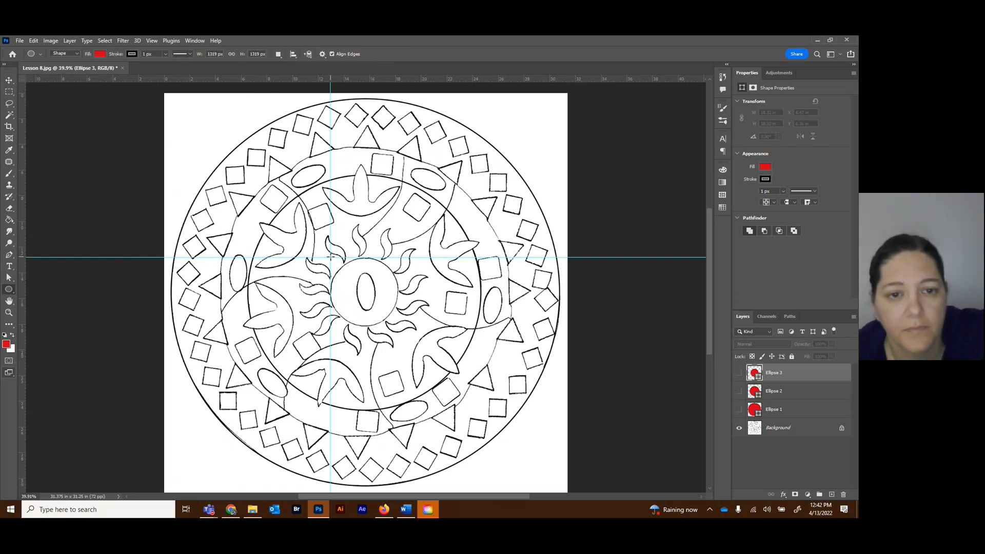
drag(330, 257, 398, 331)
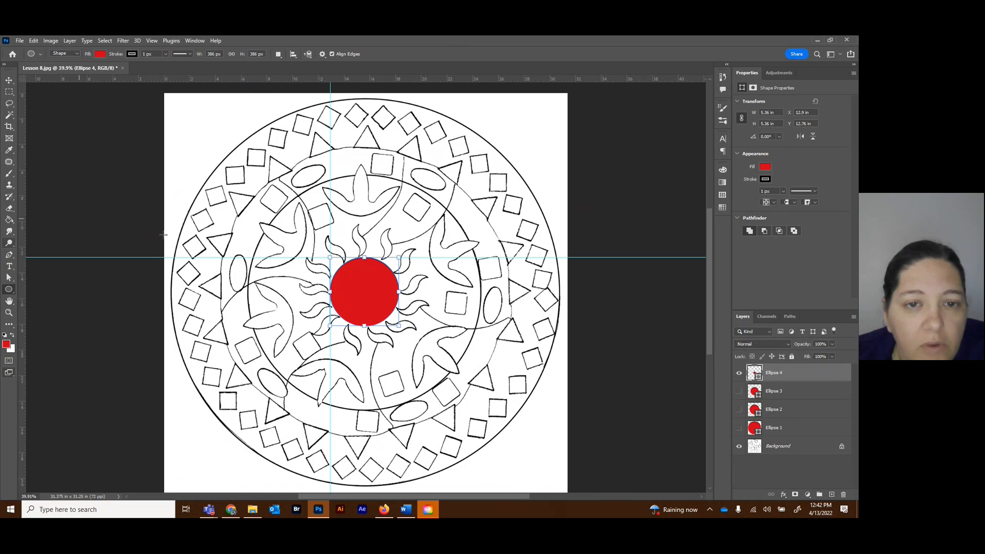
click(739, 373)
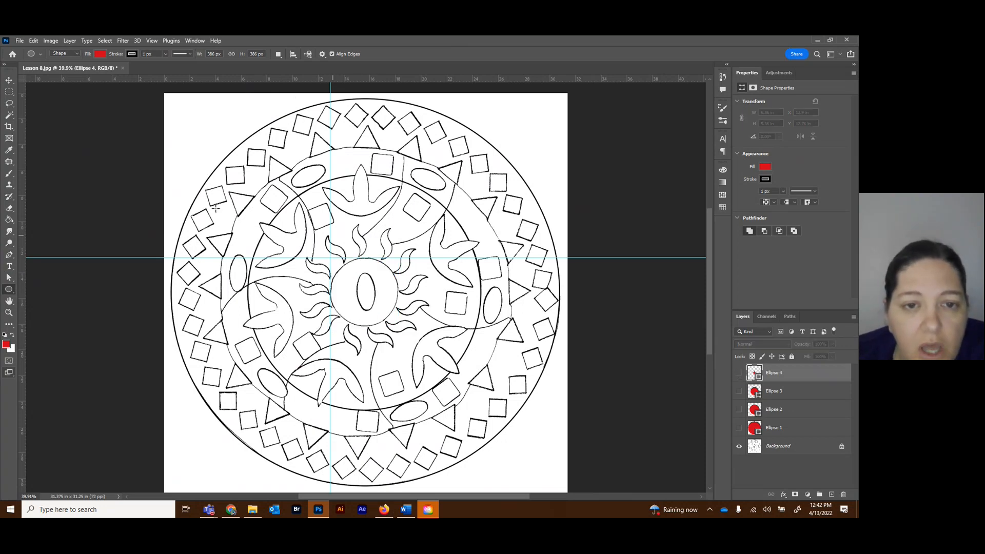
Move both guides off the artwork and clear all guides from the document.
click(9, 81)
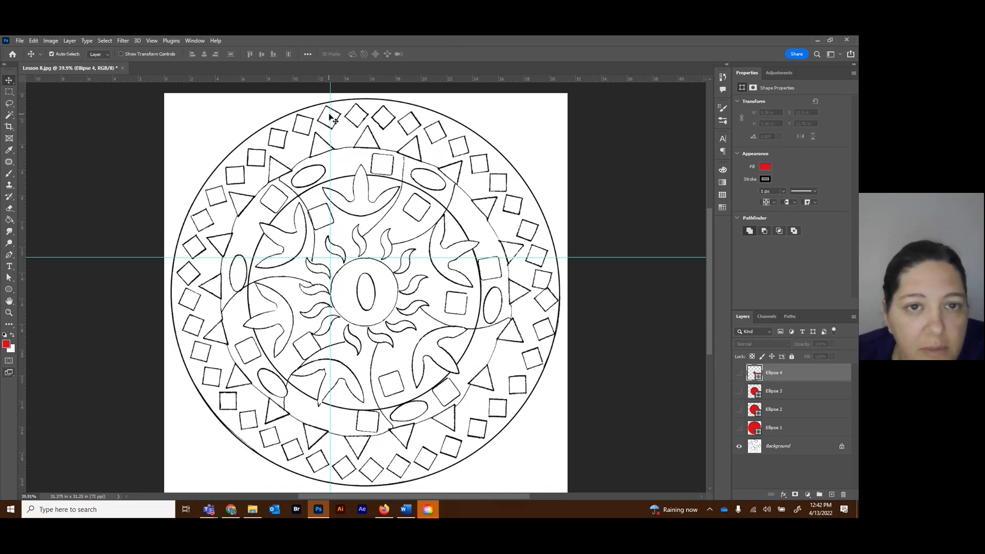
drag(331, 114, 46, 113)
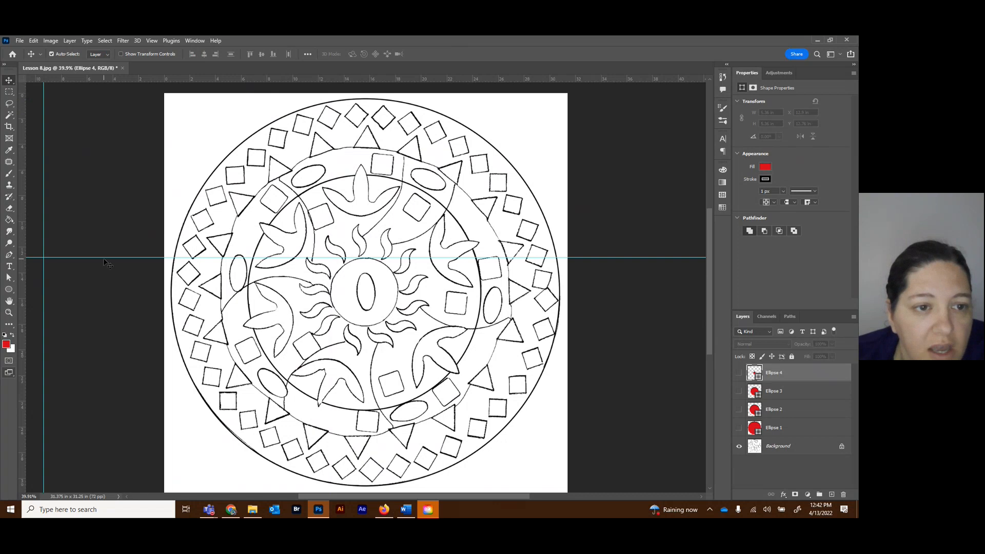
drag(105, 256, 94, 88)
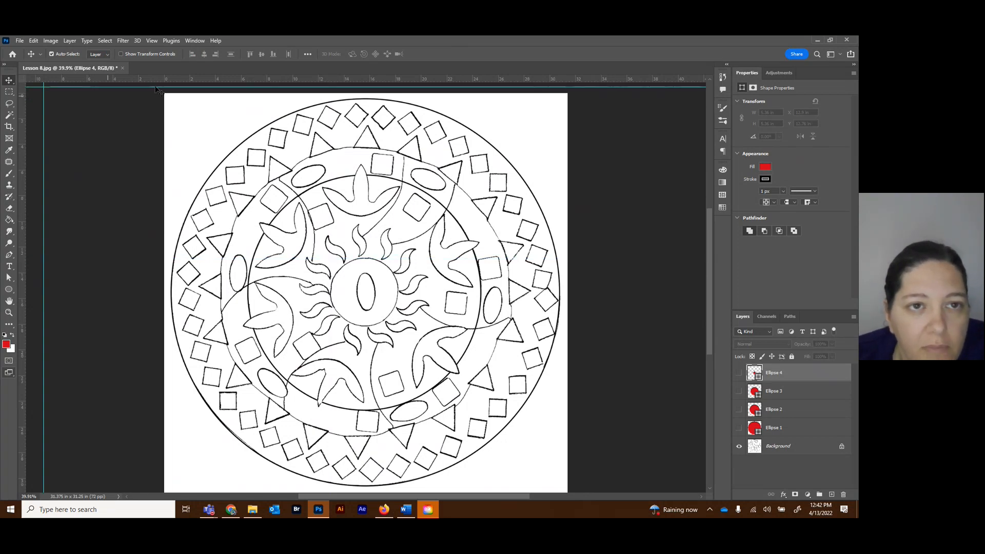
click(150, 41)
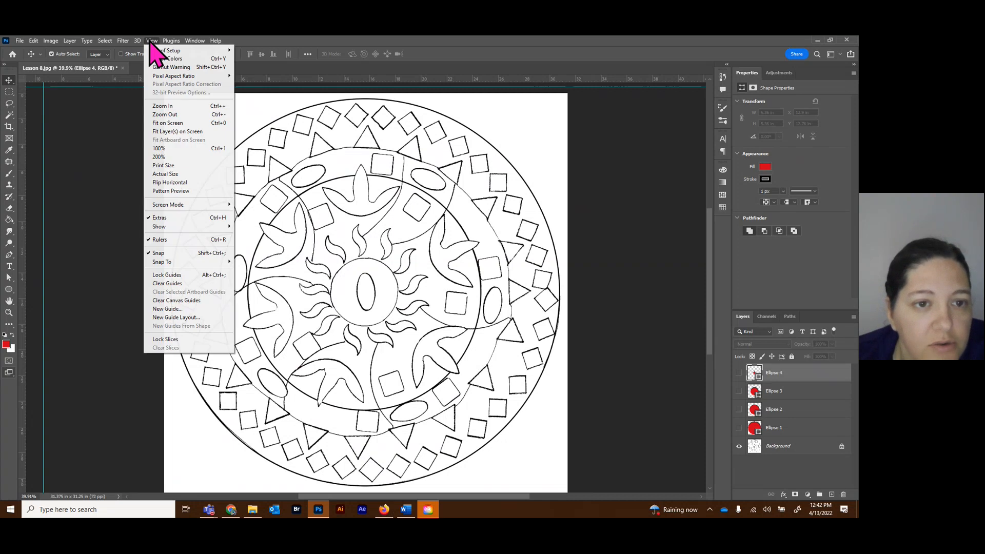
click(164, 285)
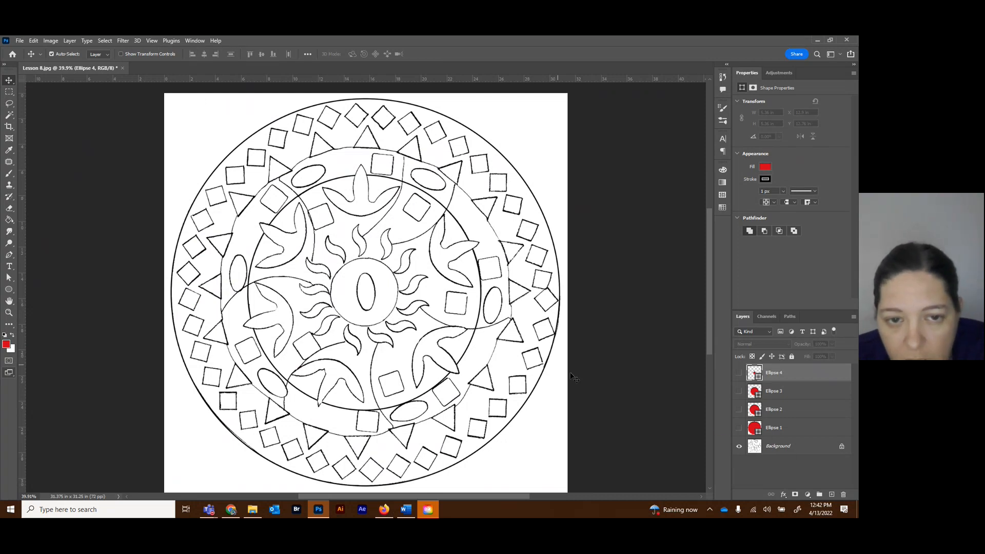
Make all four hidden circle layers, Ellipse 1 through Ellipse 4, visible again.
click(739, 428)
click(738, 409)
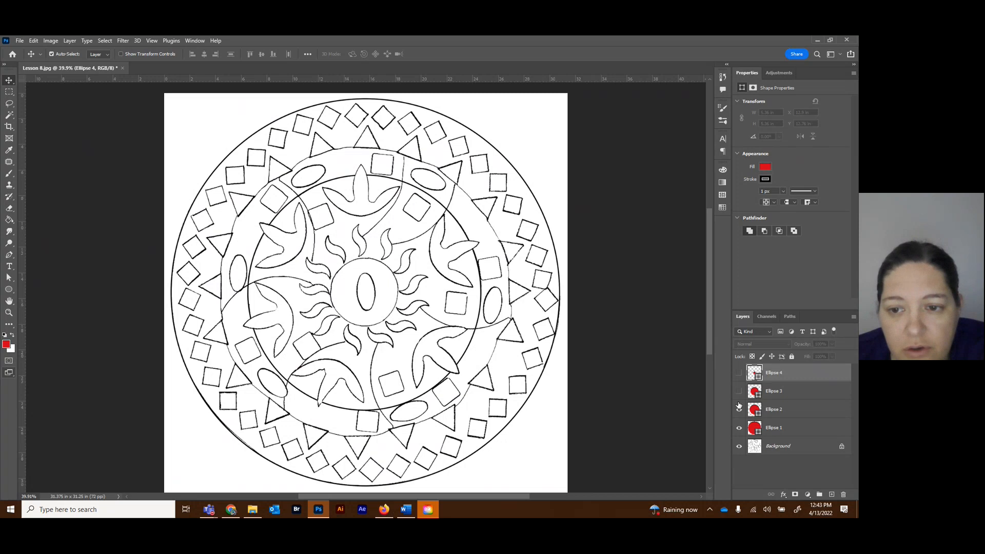
click(740, 374)
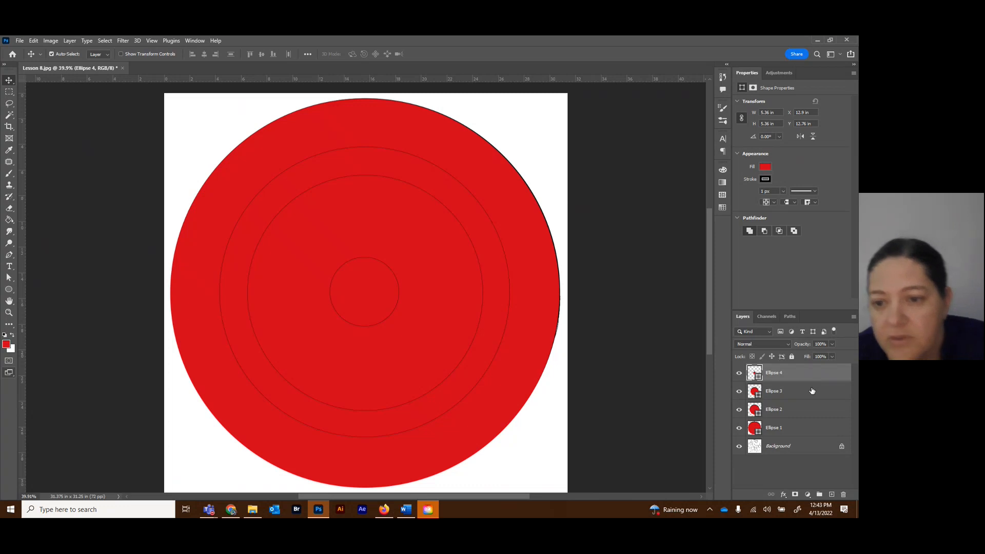
Set the stroke width of Ellipse 2, Ellipse 3 and Ellipse 4 together to 0 px, and deselect the layers.
shift+click(810, 410)
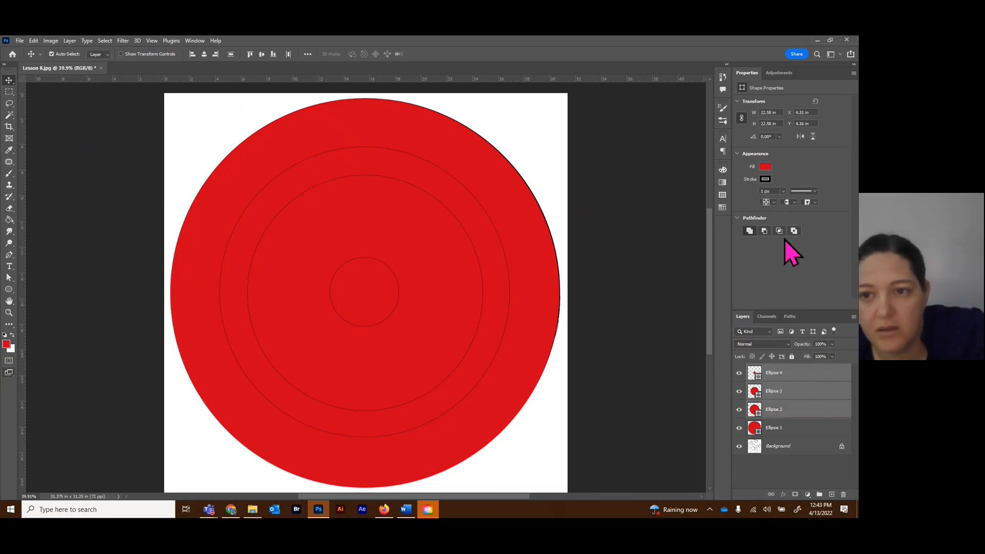
drag(781, 193, 777, 202)
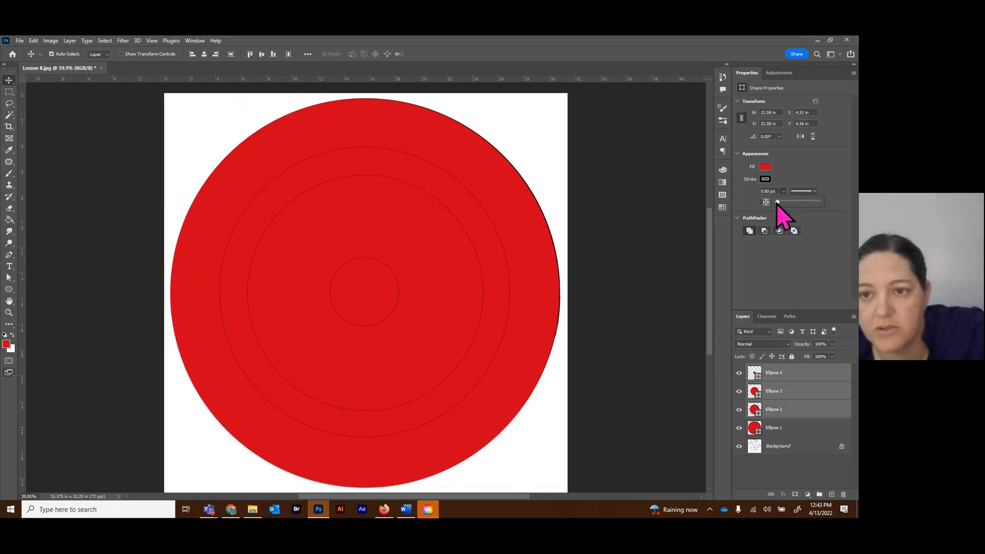
click(774, 286)
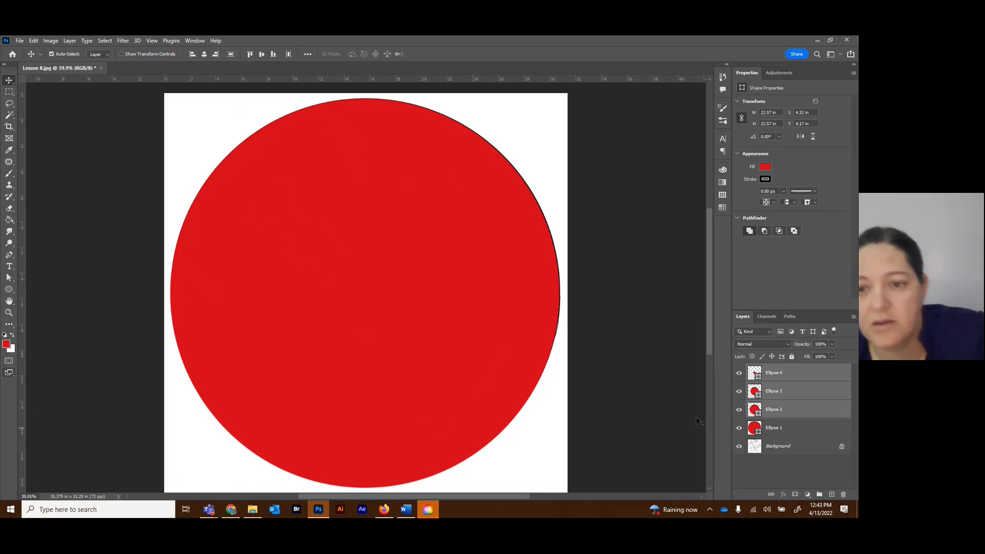
click(655, 374)
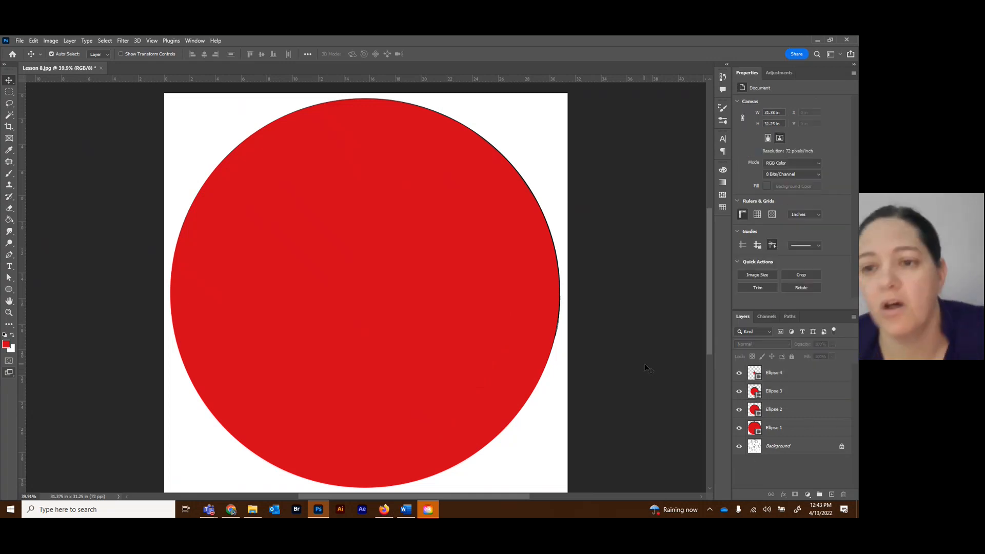
click(797, 426)
click(797, 411)
click(796, 393)
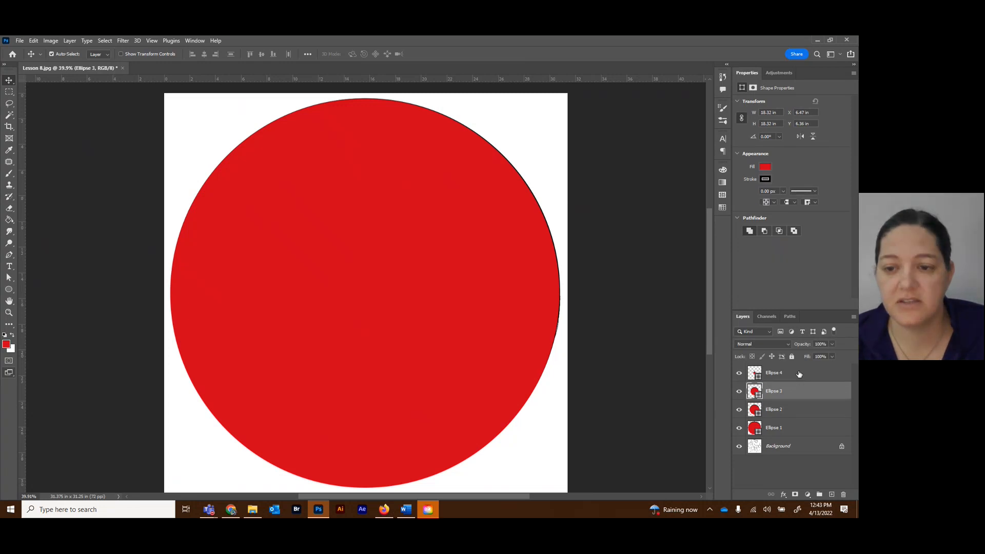
click(799, 374)
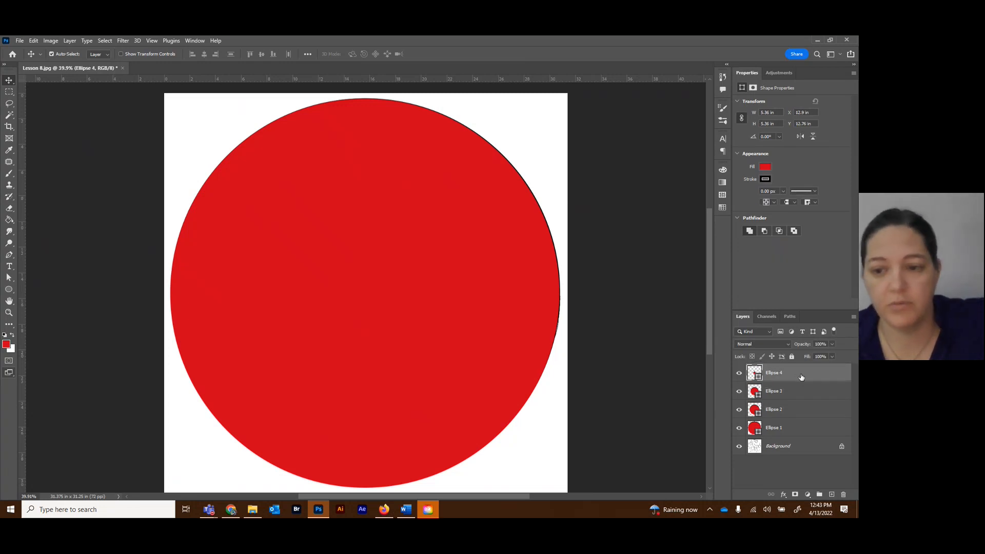
shift+click(800, 430)
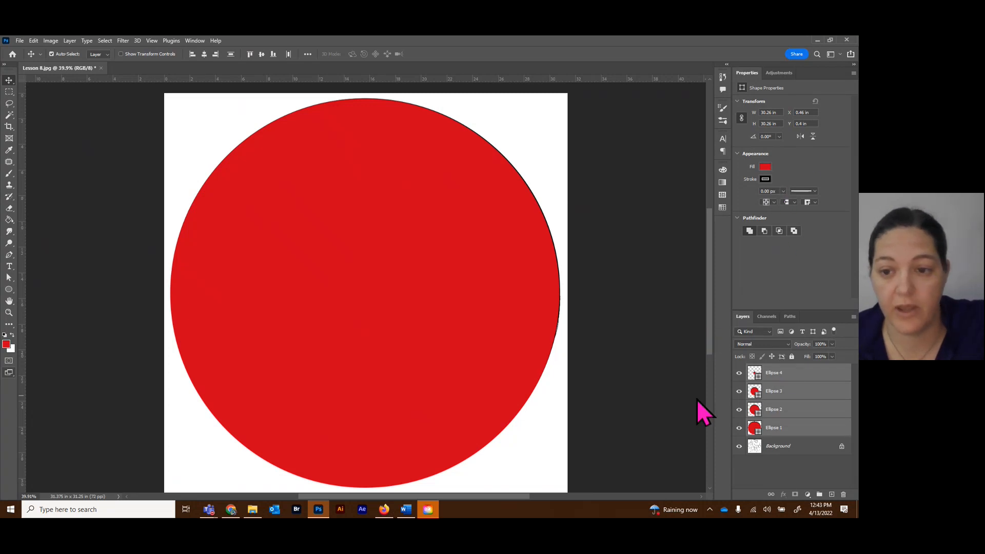
click(798, 430)
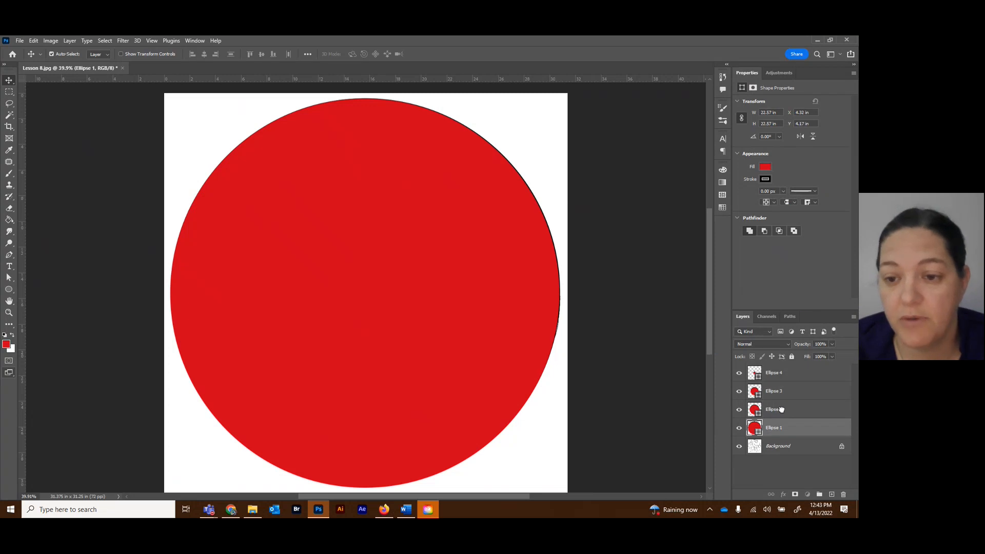
Change the fill of the Ellipse 2 circle to the yellow RGB swatch.
click(781, 411)
click(766, 168)
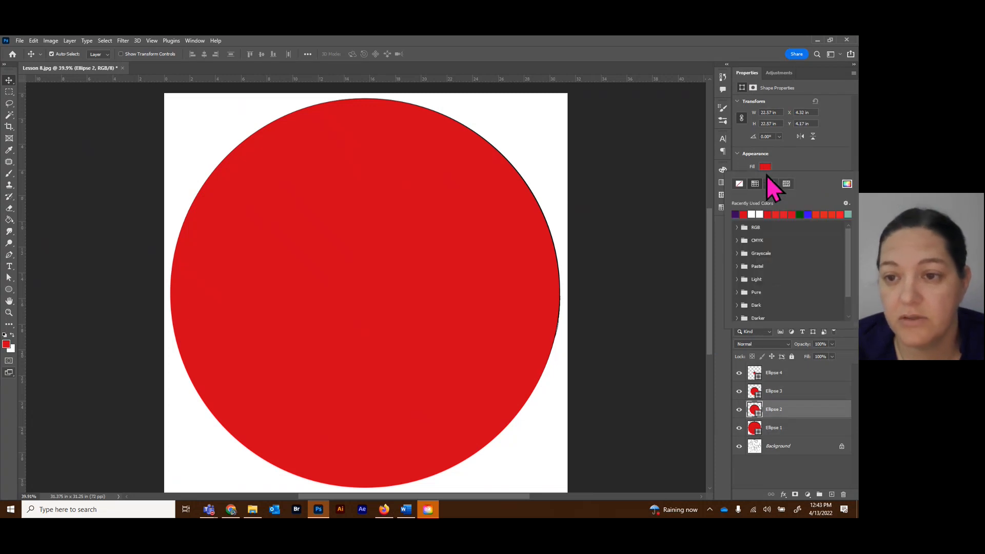
click(750, 228)
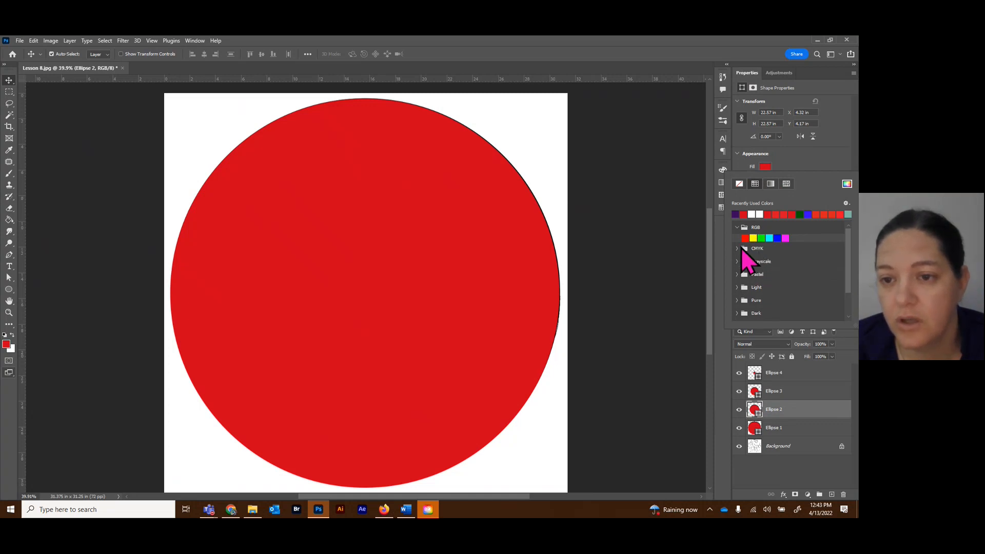
click(737, 249)
click(738, 248)
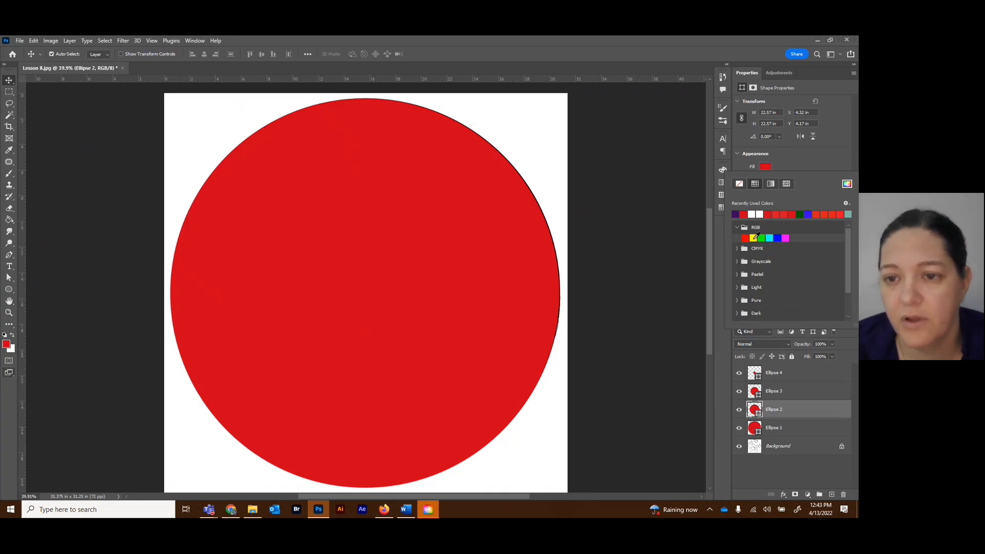
click(753, 237)
click(781, 359)
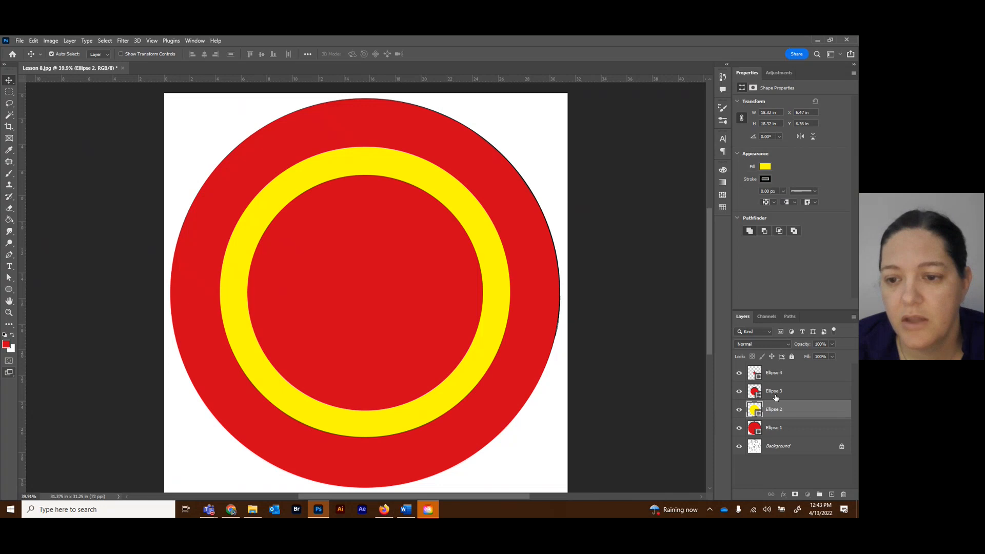
Change the fill of the Ellipse 3 circle to the green RGB swatch.
click(781, 392)
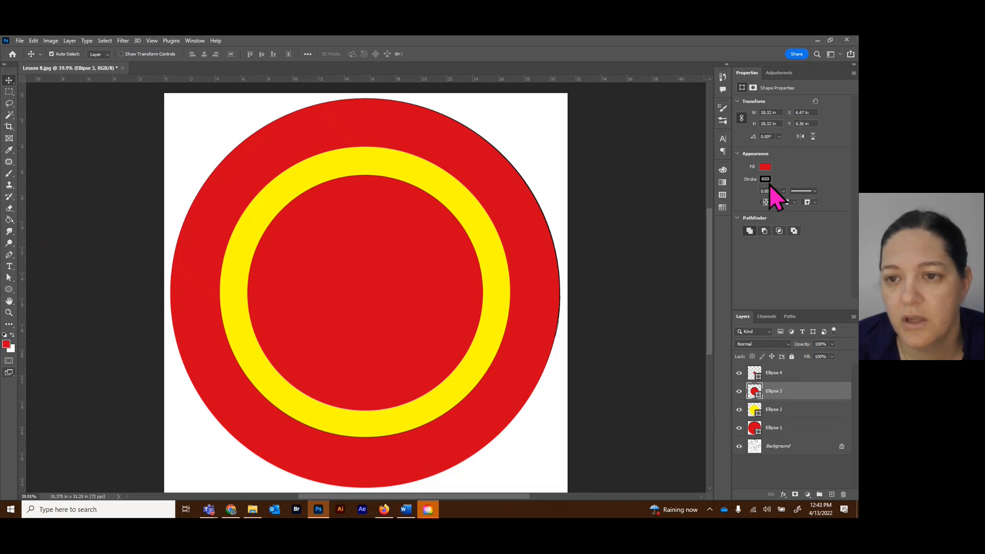
click(765, 167)
click(761, 238)
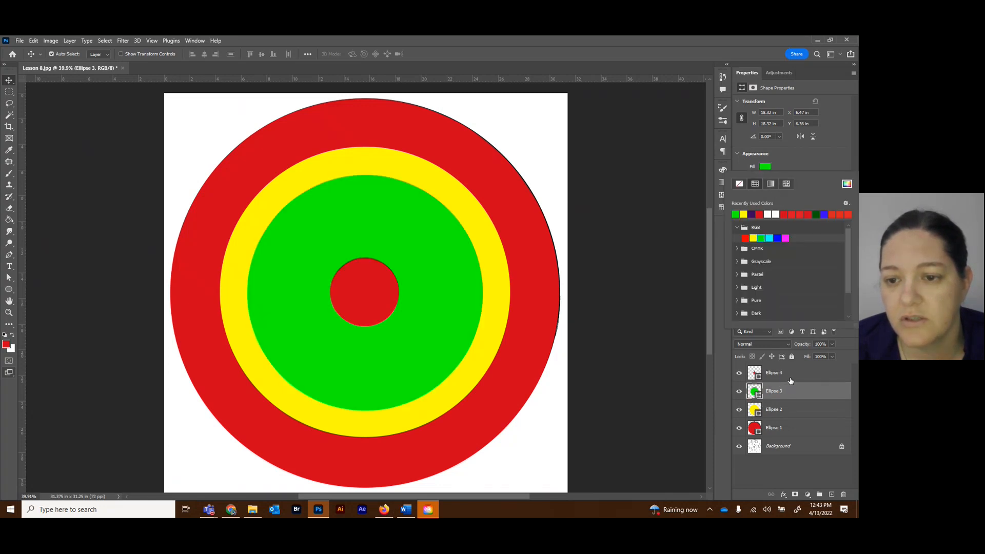
Change the fill of the Ellipse 4 circle to the cyan RGB swatch, and deselect the layer.
click(790, 373)
click(790, 373)
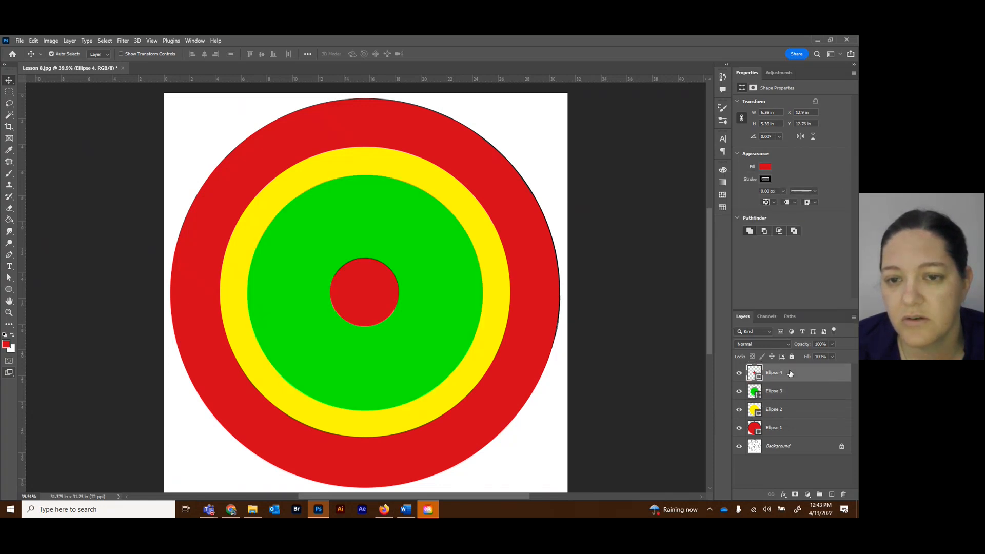
click(766, 168)
click(769, 238)
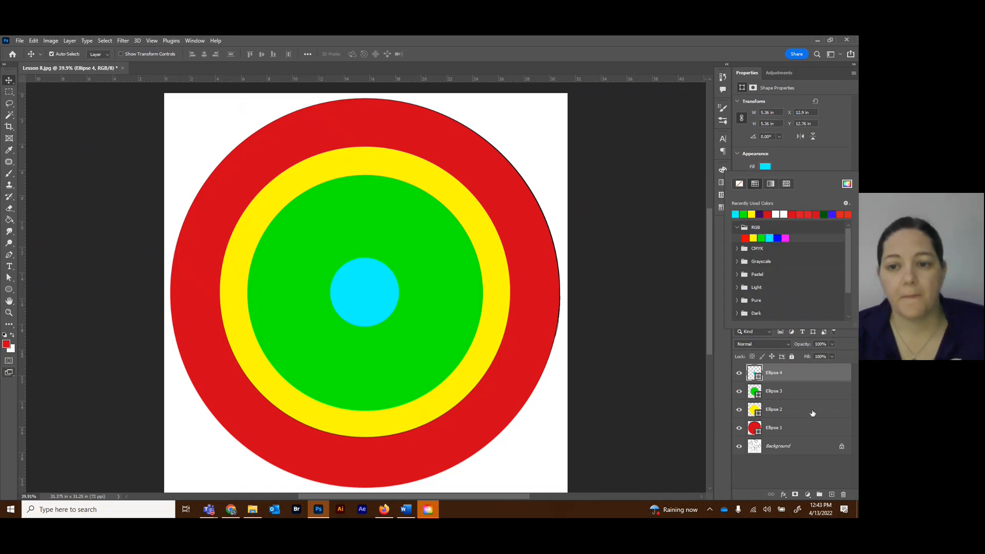
click(702, 392)
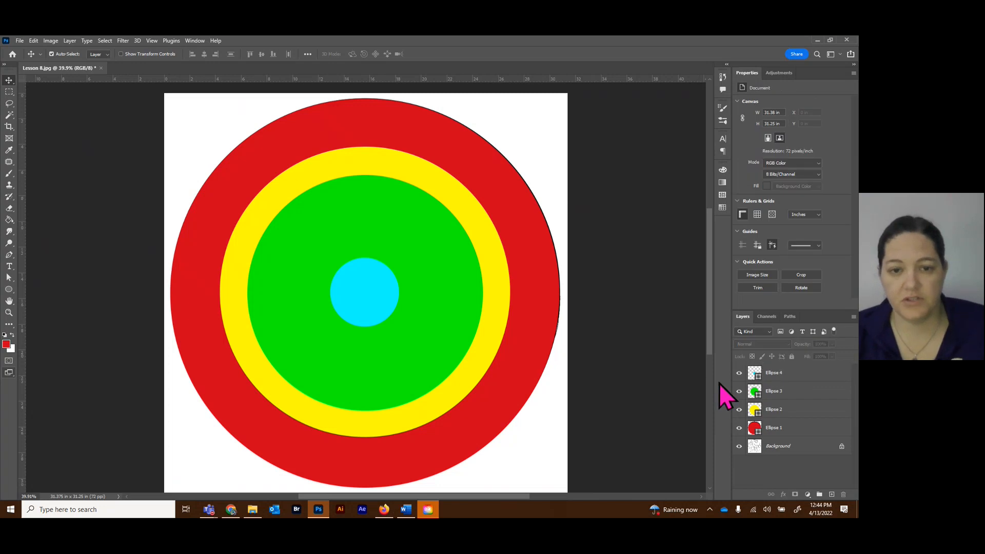
Hide the four circle layers, Ellipse 1 through Ellipse 4, and add a new empty layer above Ellipse 4.
drag(738, 371, 737, 430)
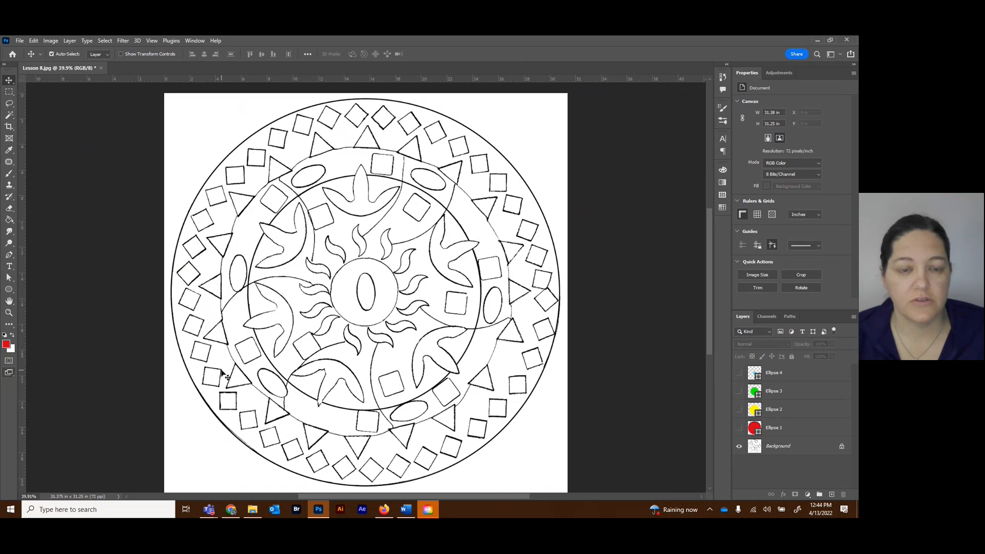
click(9, 312)
click(343, 256)
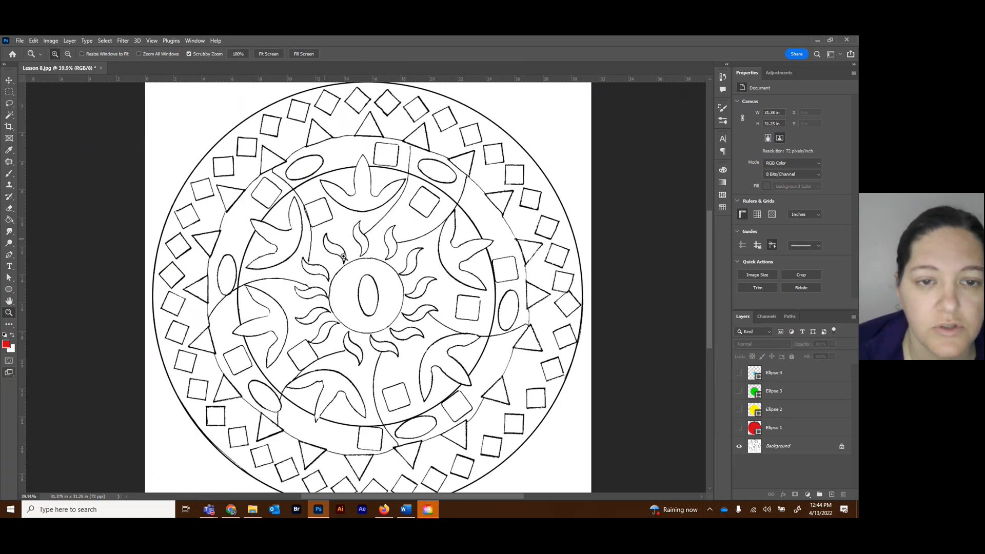
click(344, 257)
click(343, 257)
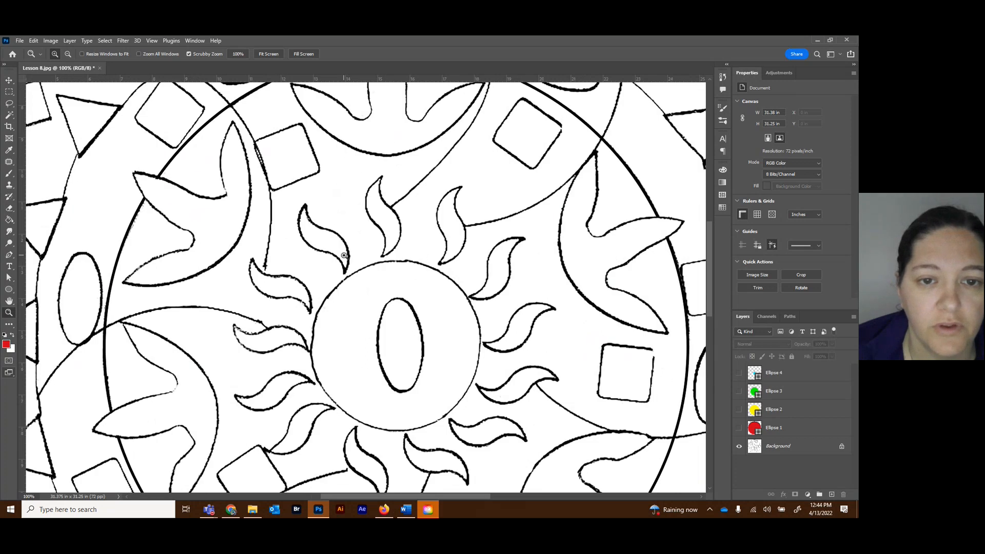
scroll(344, 255, up, 1)
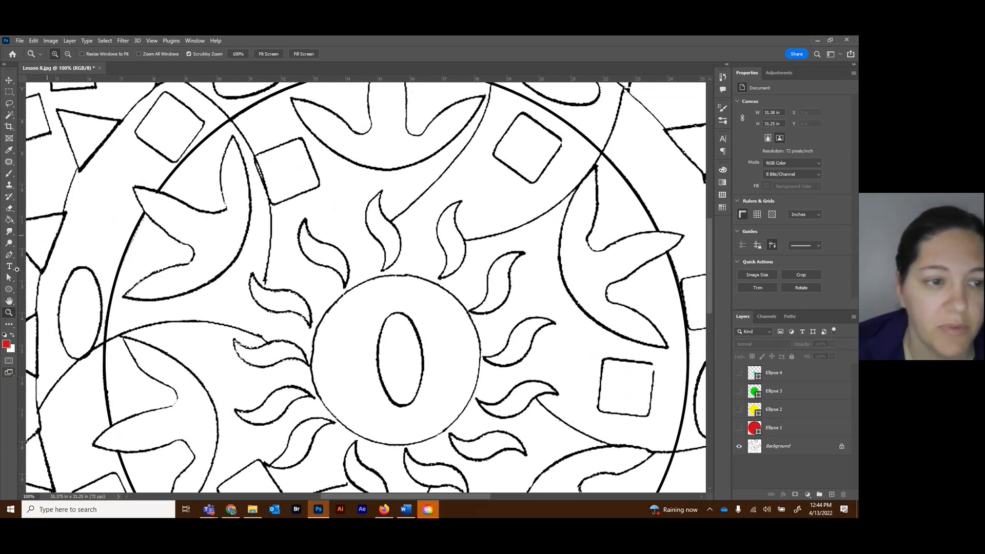
click(788, 373)
click(831, 495)
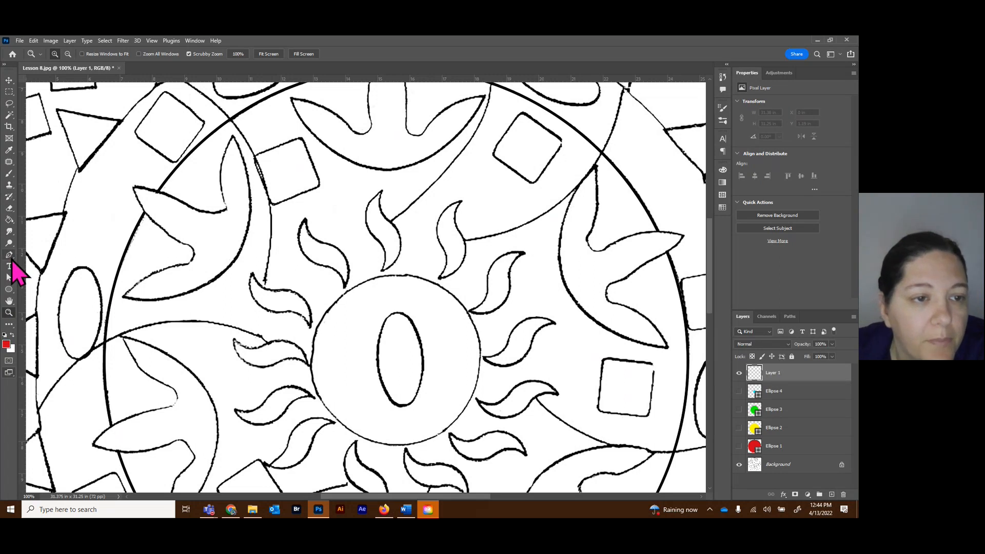
Start a Pen tool path at the base tip of the flame up and left of the center circle, adding a curved anchor midway along its lower edge.
click(9, 255)
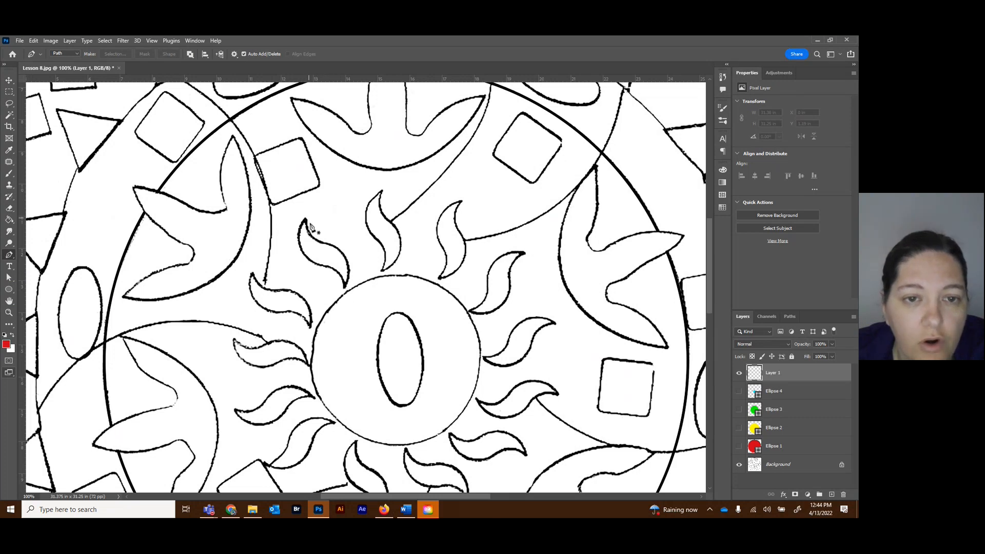
click(345, 288)
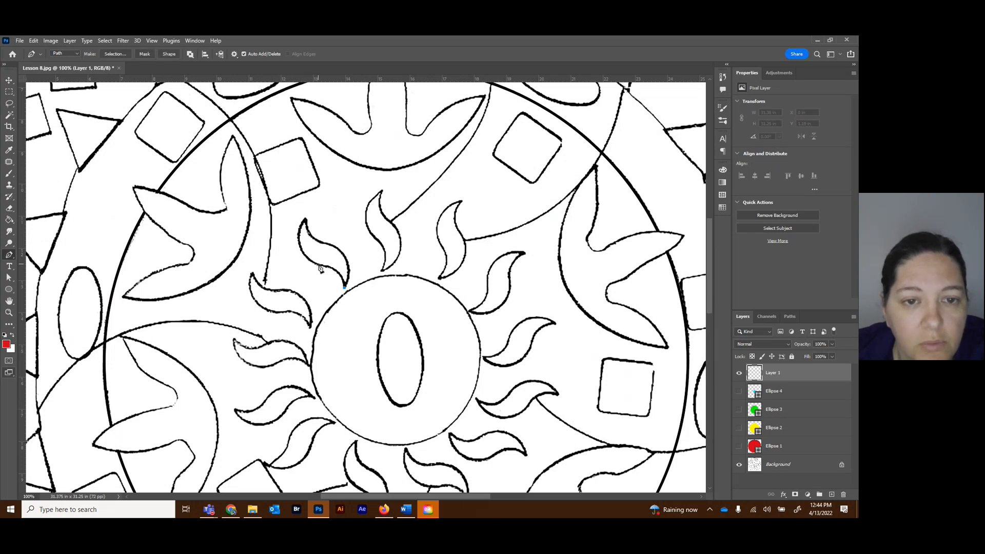
drag(318, 265, 293, 264)
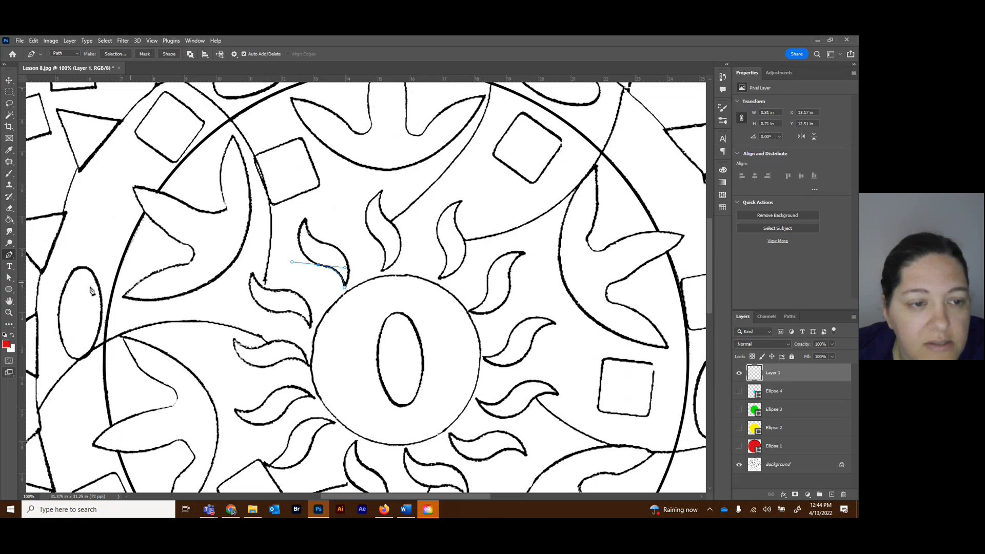
key(ctrl+plus)
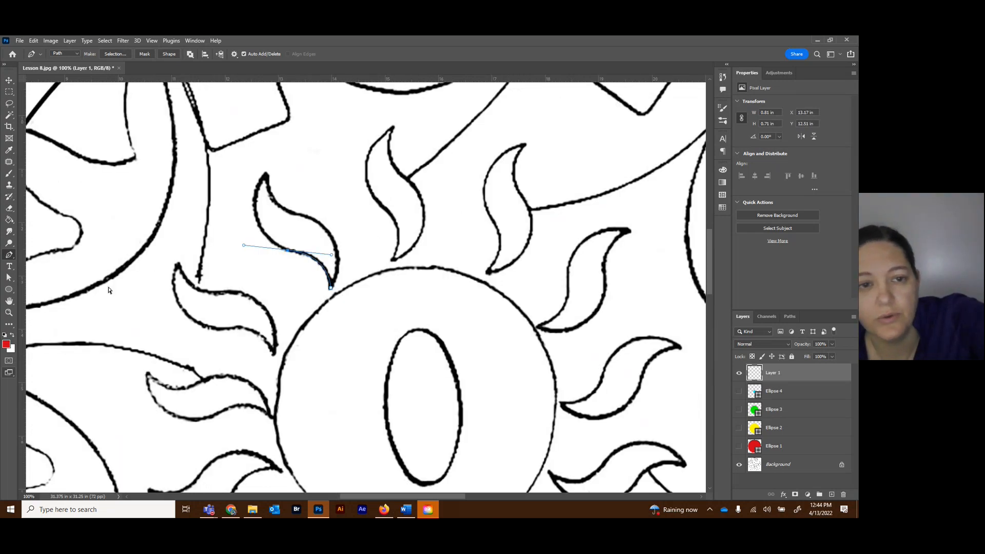
click(251, 148)
drag(259, 149, 265, 148)
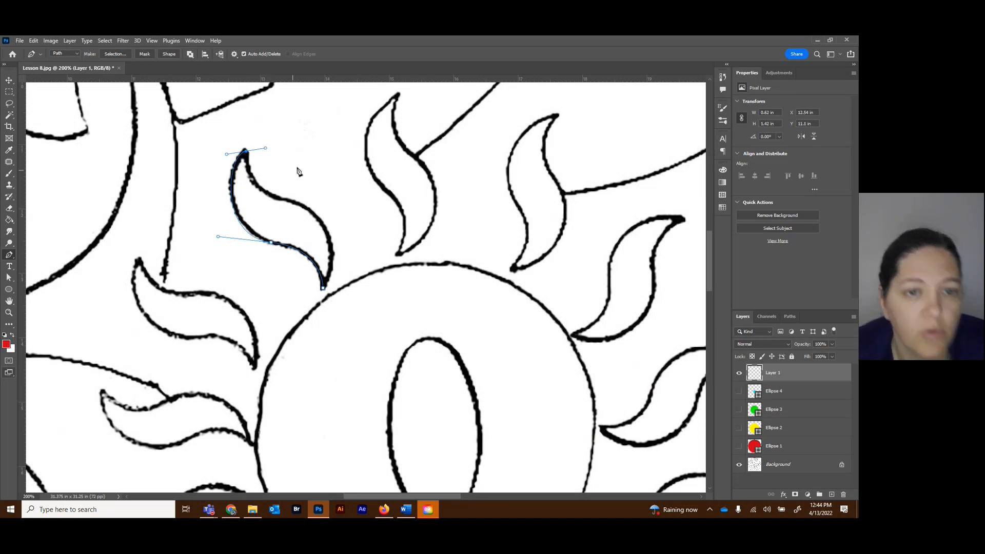
key(ctrl+z)
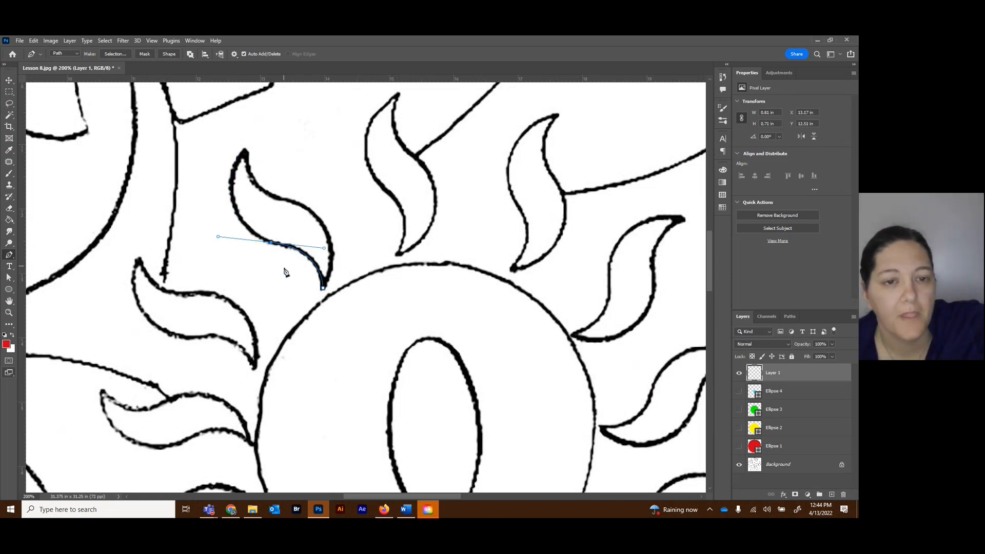
Curve the path around the flame's outer tip and upper edge, removing the outgoing handles of the mid-edge and tip anchors, and close it at the base tip.
alt+click(272, 243)
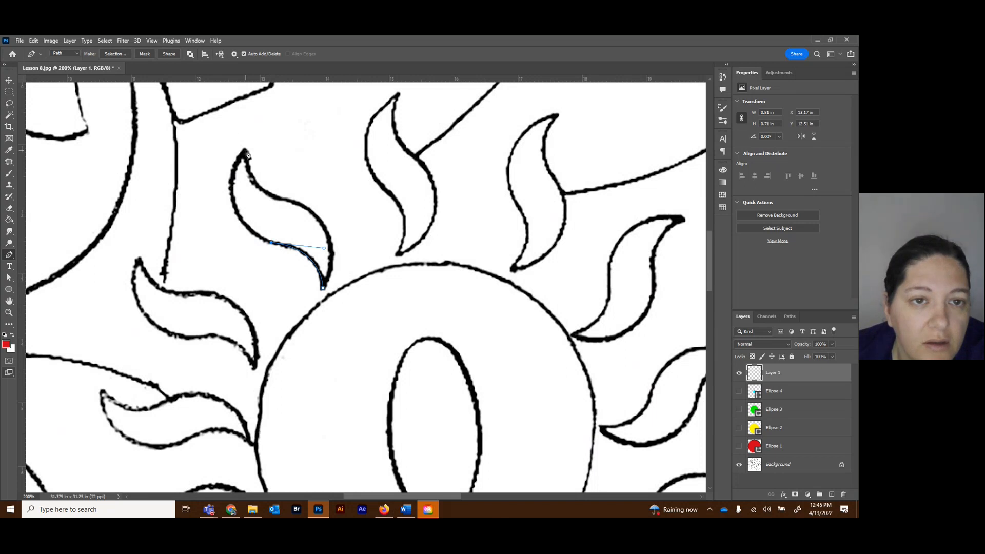
drag(245, 152, 285, 85)
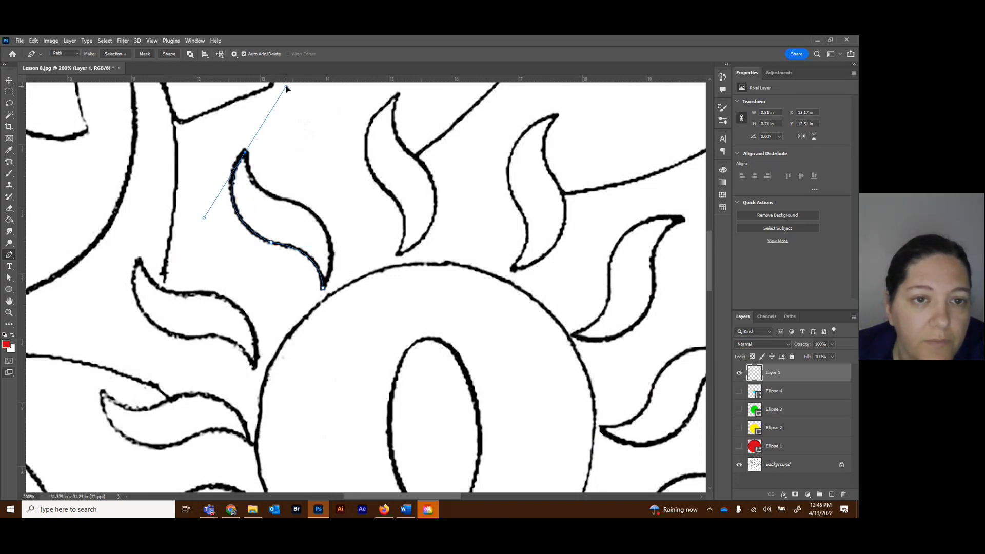
alt+click(245, 154)
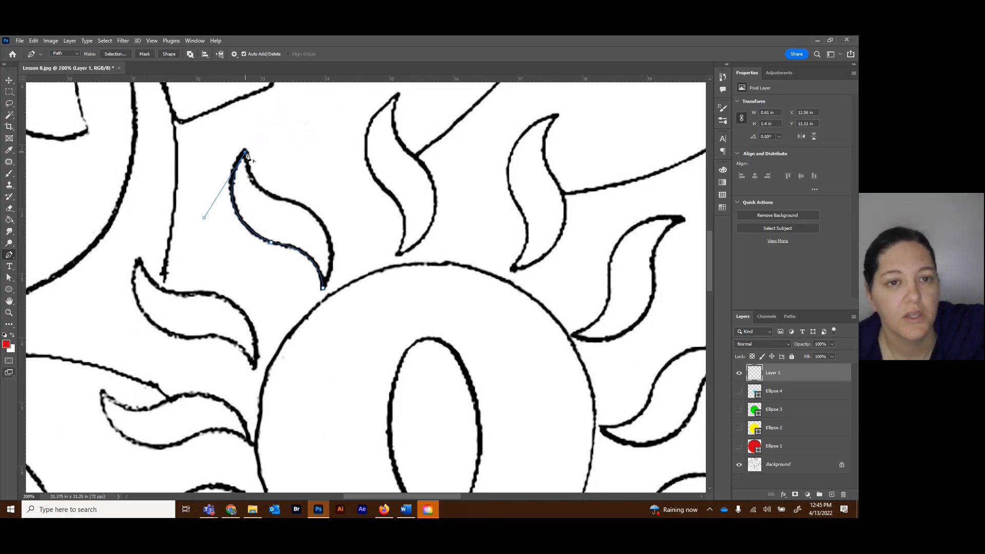
drag(291, 202, 342, 216)
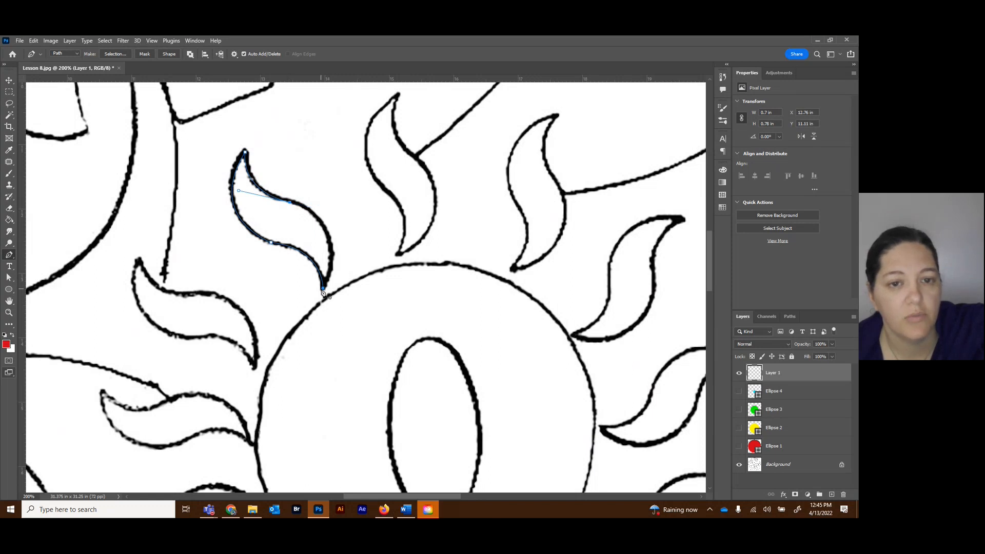
drag(324, 291, 295, 366)
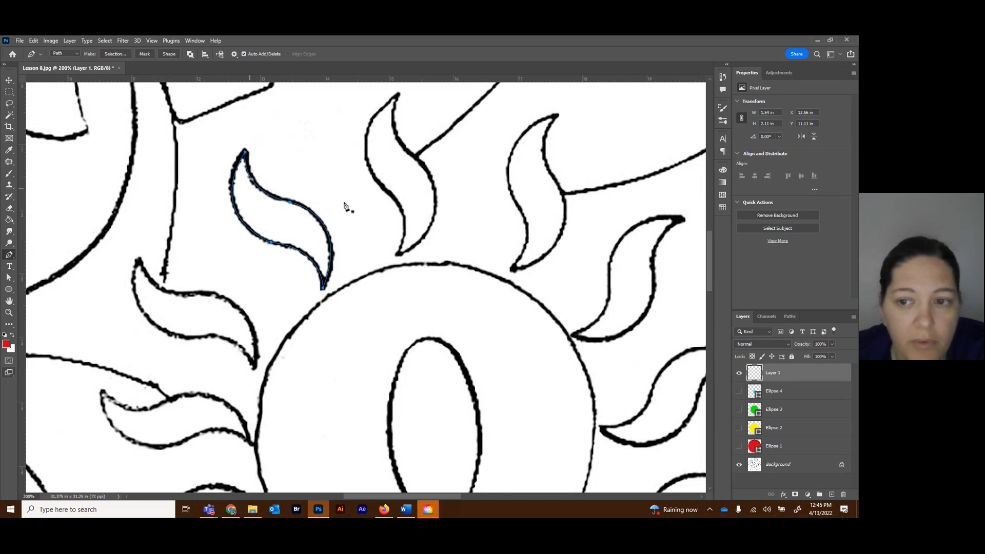
Fill the closed flame path with the red foreground color on Layer 1, and deselect the path.
click(790, 316)
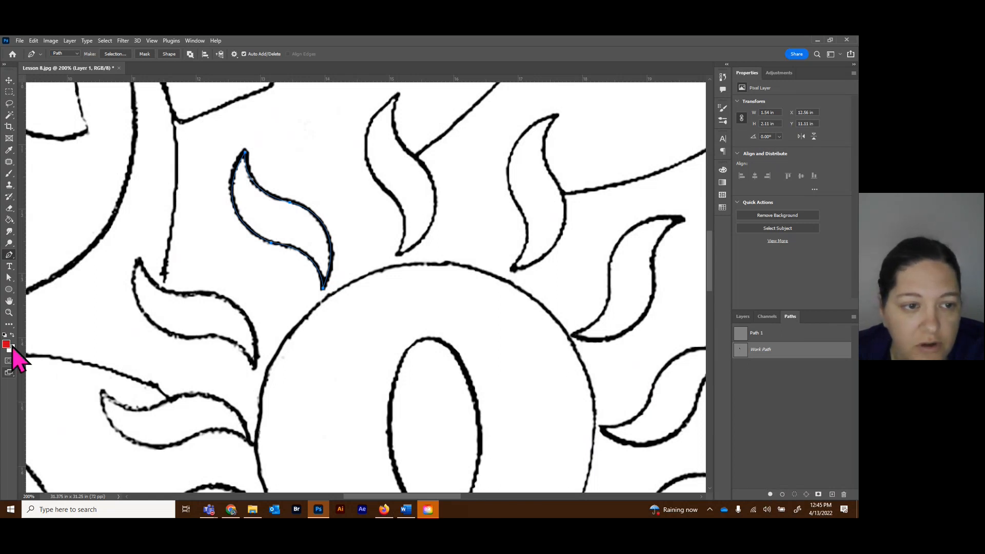
click(794, 495)
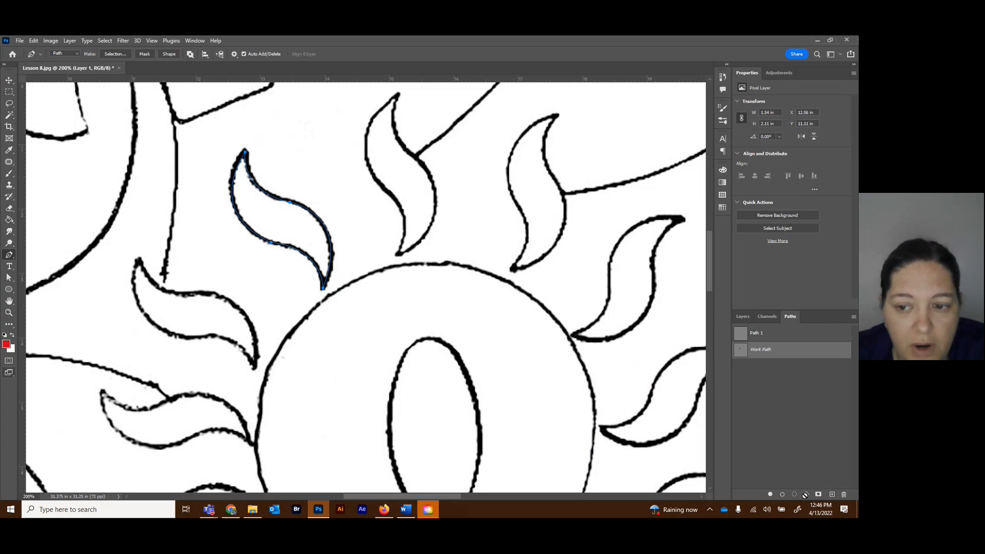
click(770, 495)
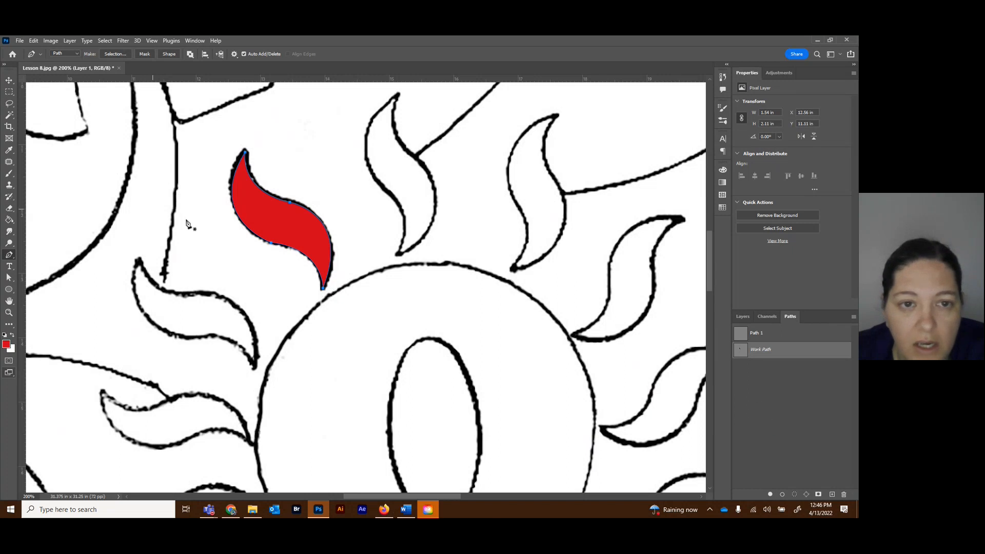
click(775, 399)
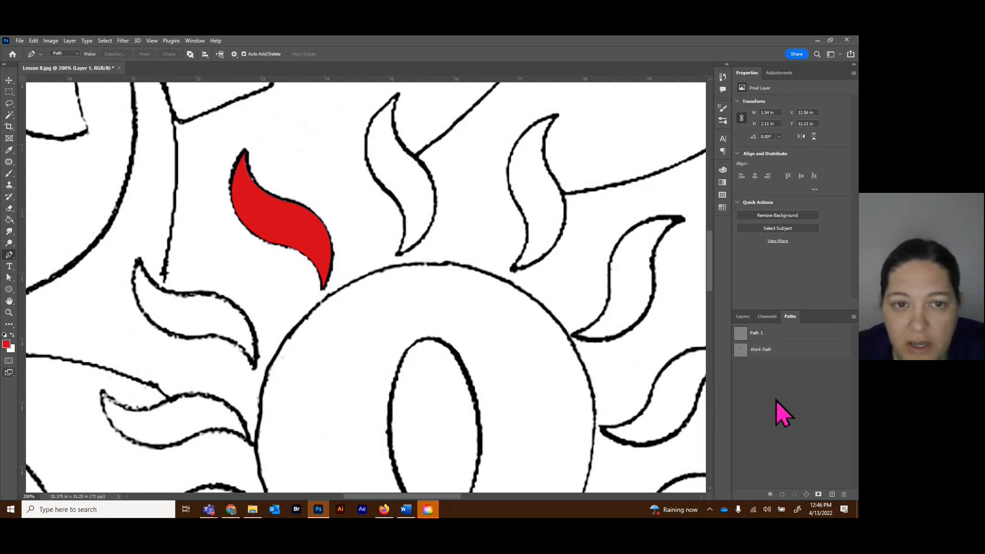
click(745, 317)
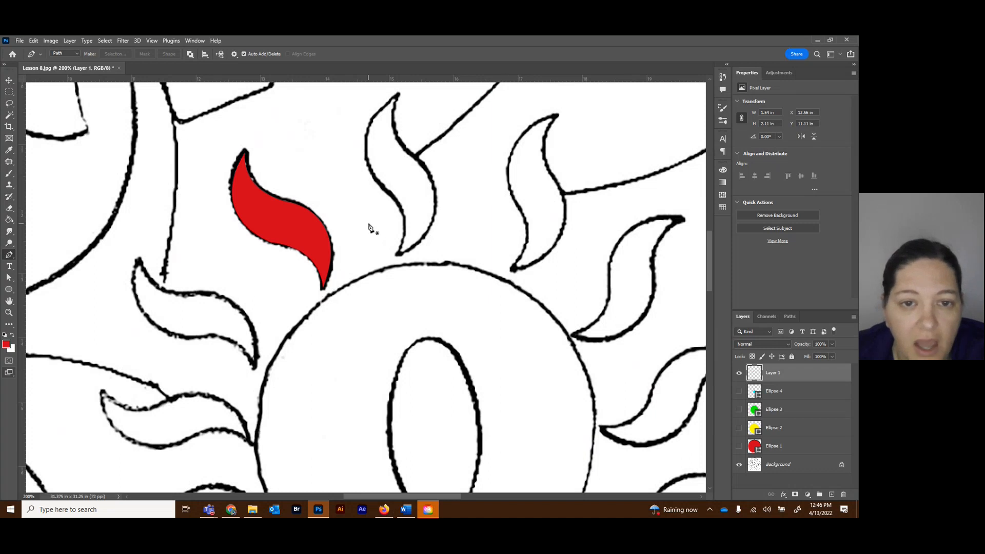
Add a new empty layer above Layer 1.
scroll(381, 223, down, 3)
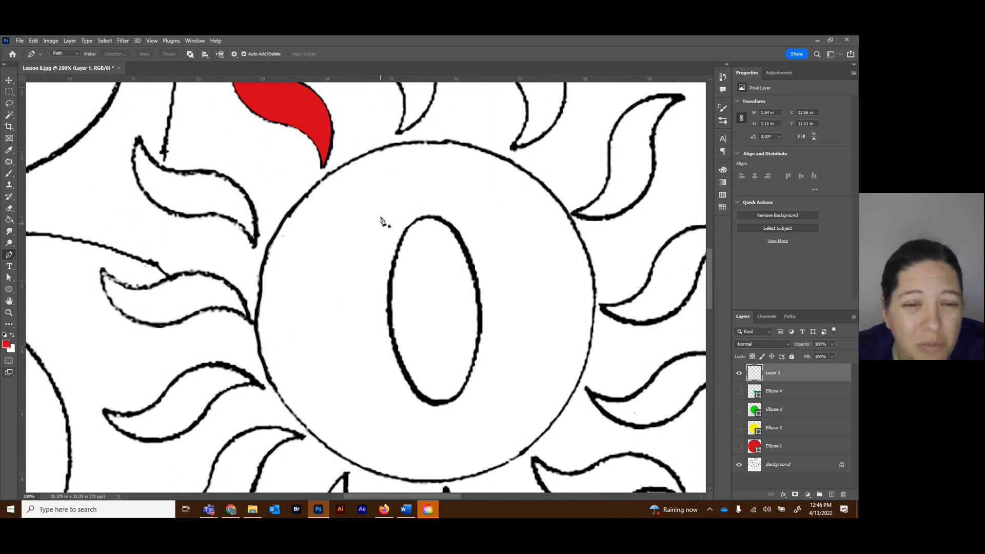
scroll(382, 220, up, 2)
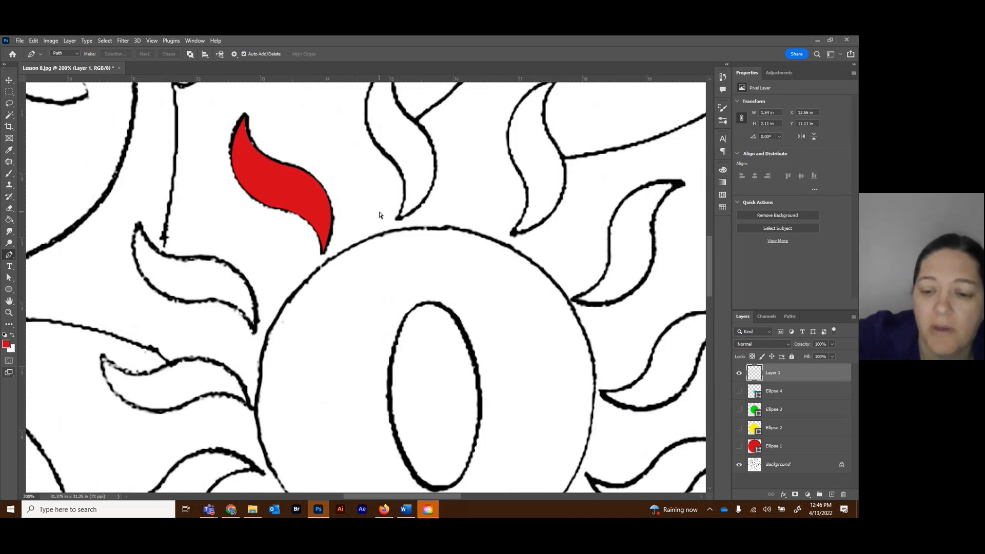
scroll(380, 216, down, 3)
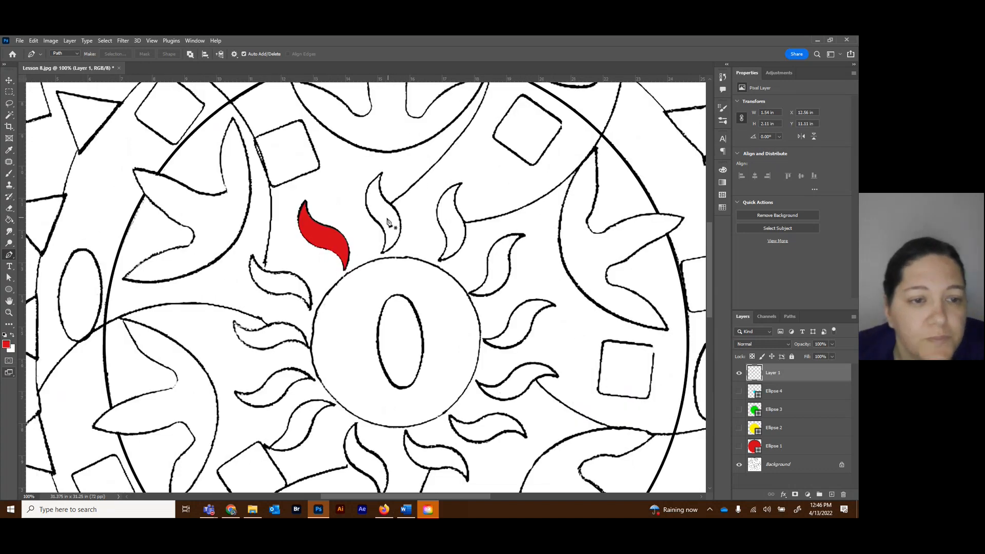
scroll(322, 372, down, 1)
drag(405, 496, 364, 490)
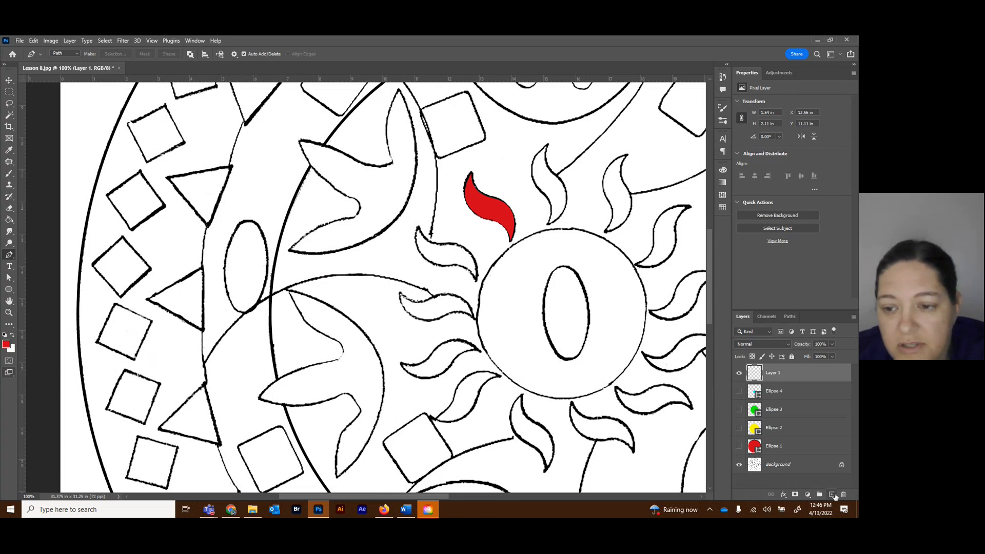
click(832, 495)
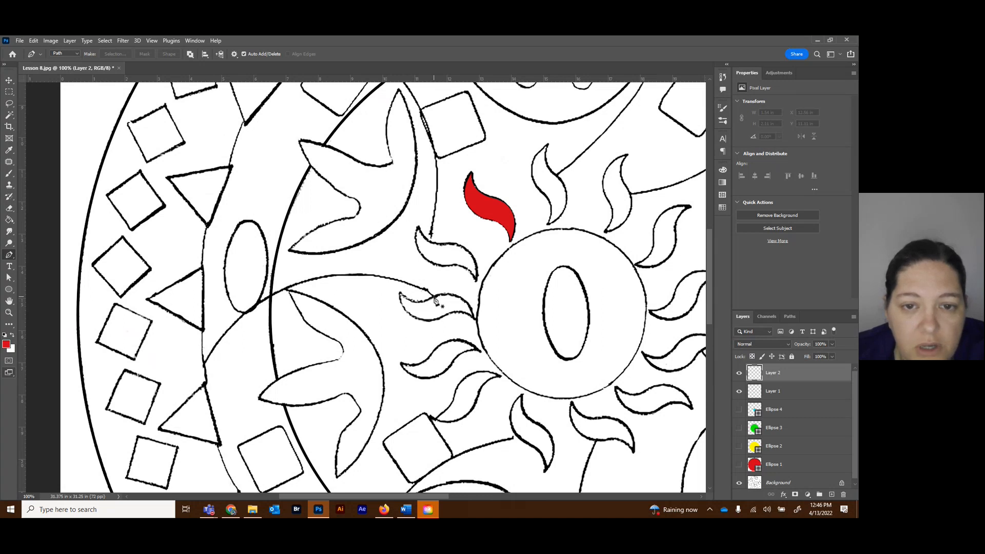
Draw an open curved path along the thin arc from the left-hand flame to the outer edge of the inner ring, and end it unclosed.
click(434, 297)
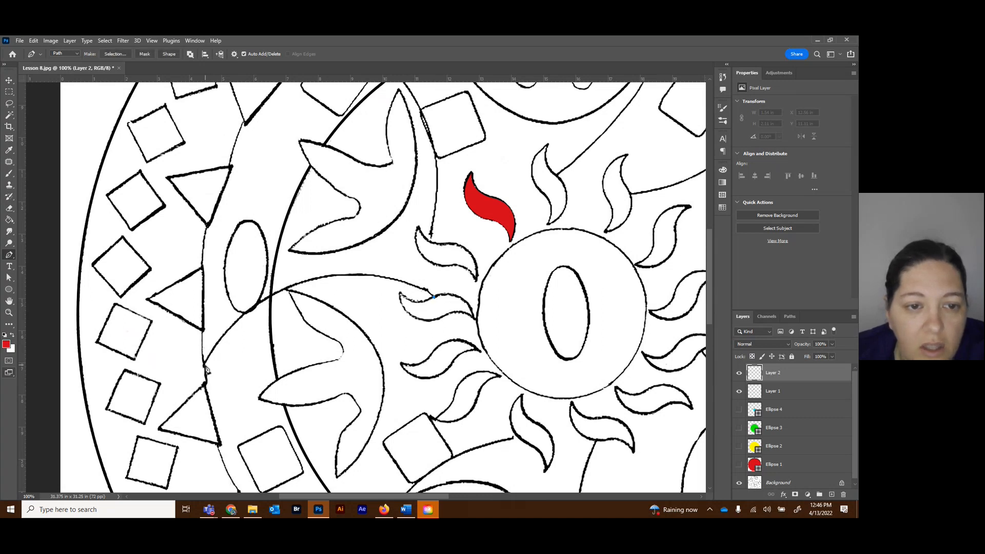
drag(204, 366, 109, 464)
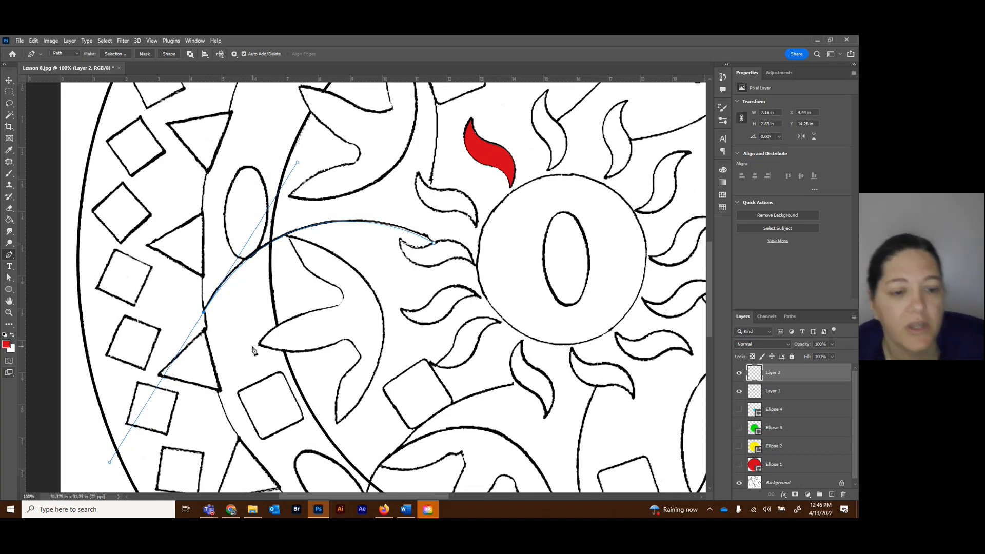
key(Escape)
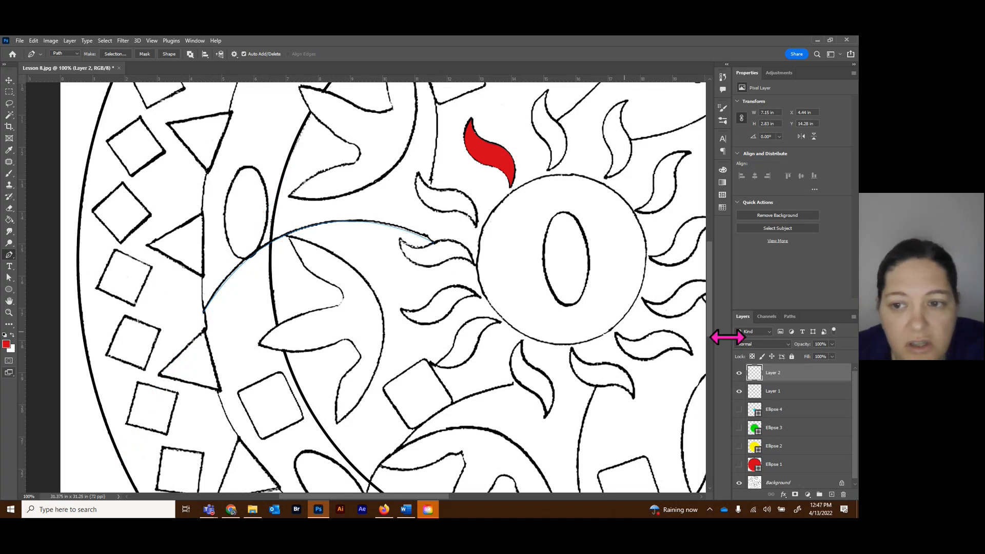
Stroke the open arc path with the red foreground color on Layer 2, and deselect the path.
click(790, 316)
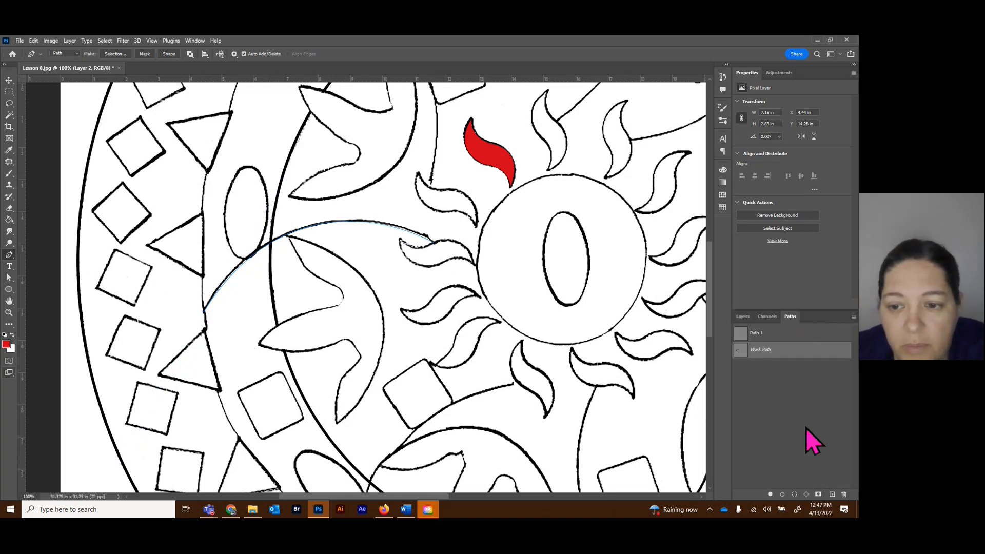
click(781, 496)
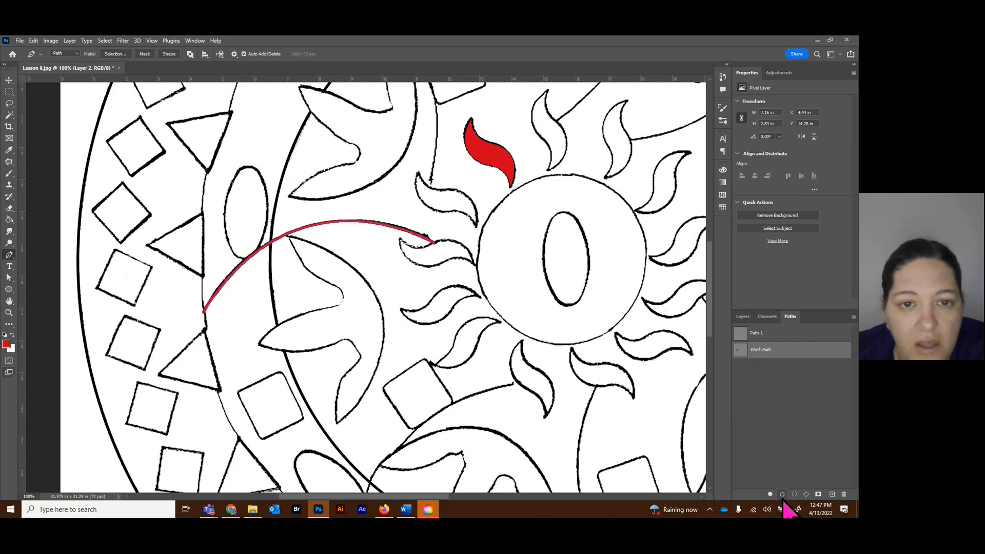
right_click(157, 358)
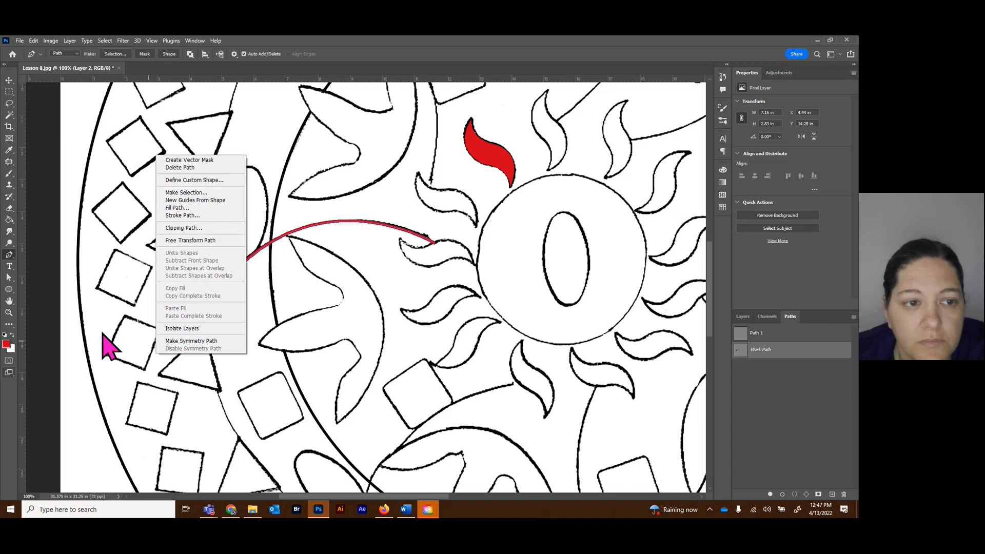
click(9, 81)
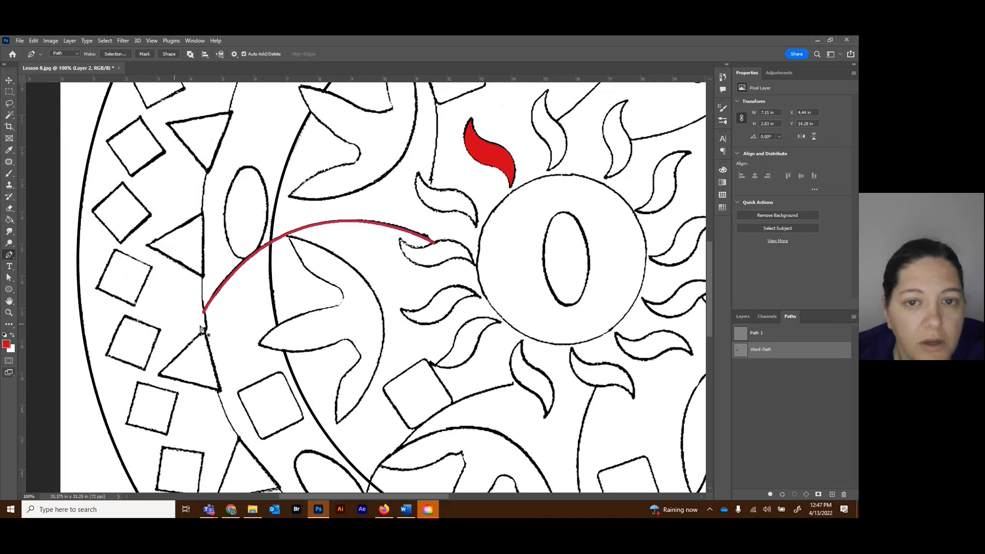
click(742, 317)
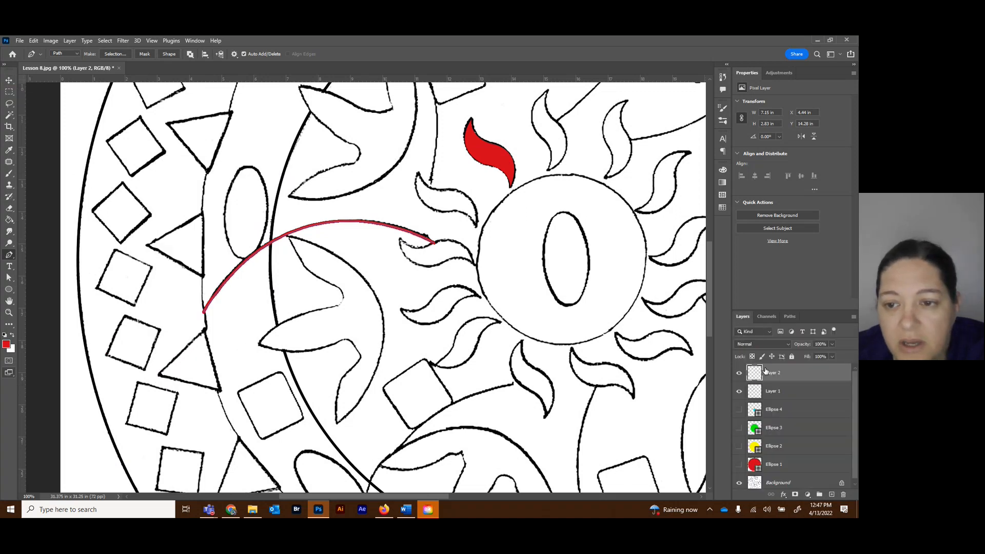
click(789, 316)
click(785, 422)
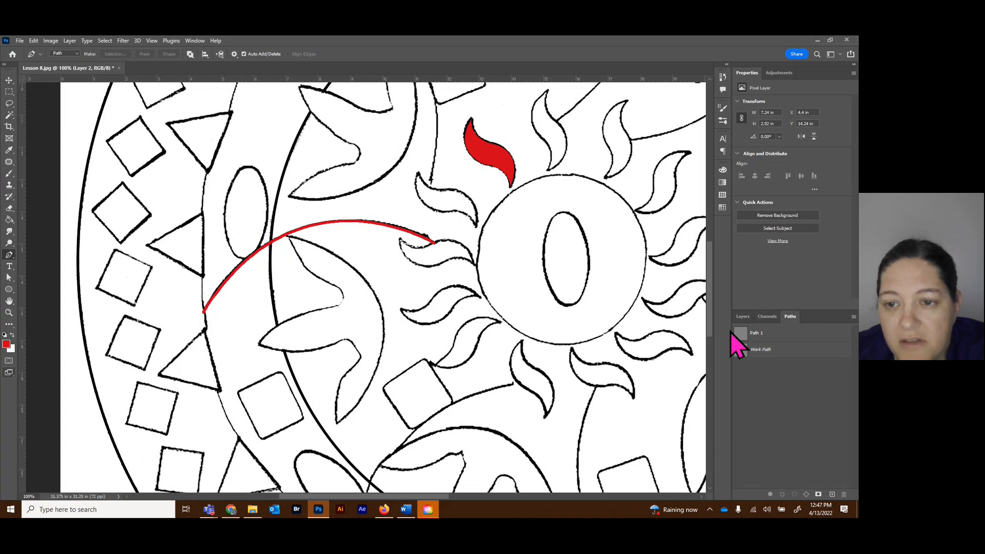
Show the four ellipse layers, Ellipse 1 to Ellipse 4, and reselect the arc's work path.
click(746, 316)
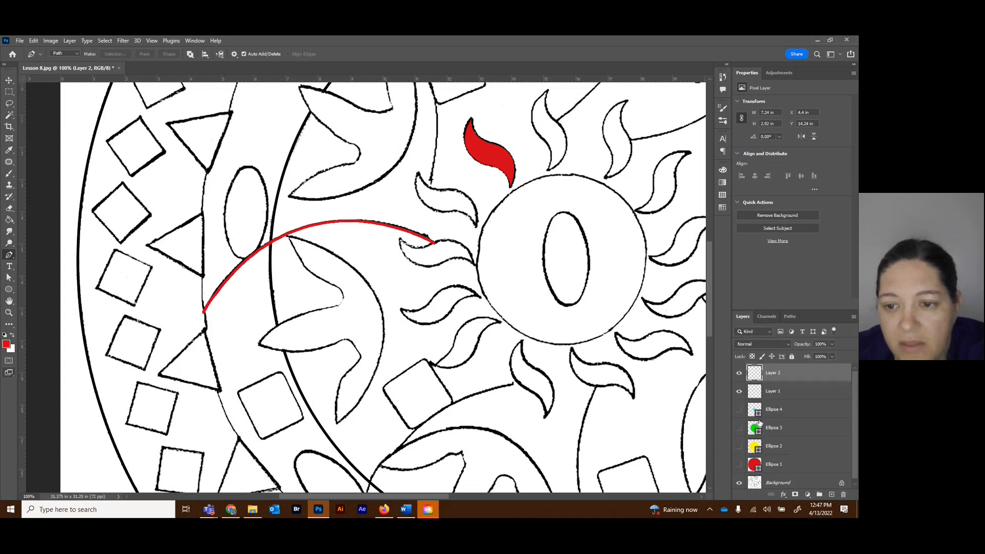
drag(740, 412, 739, 464)
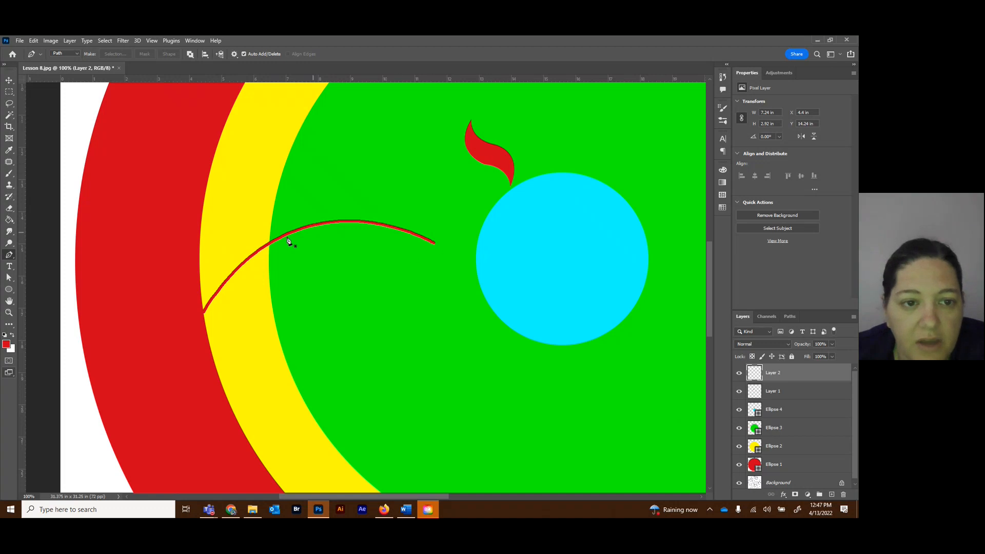
click(790, 317)
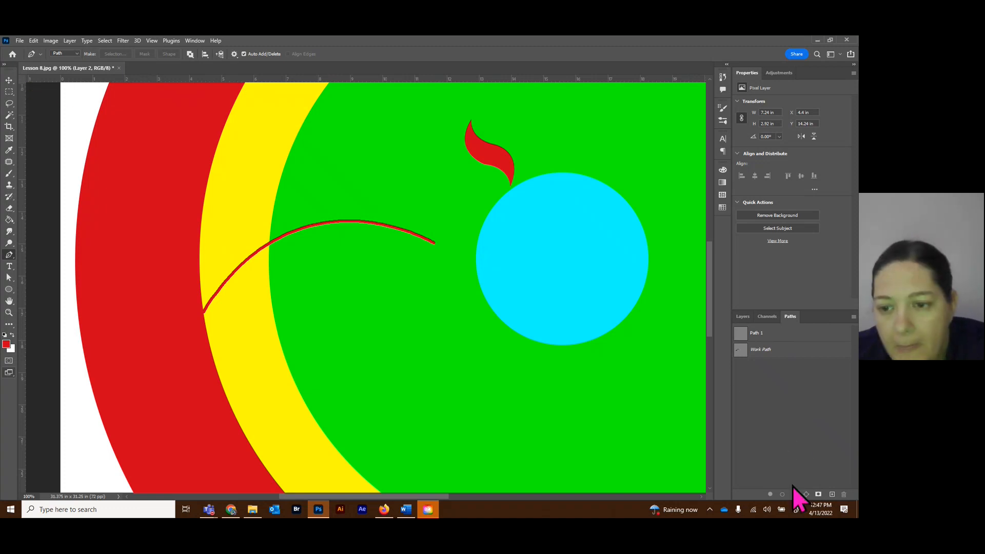
click(772, 353)
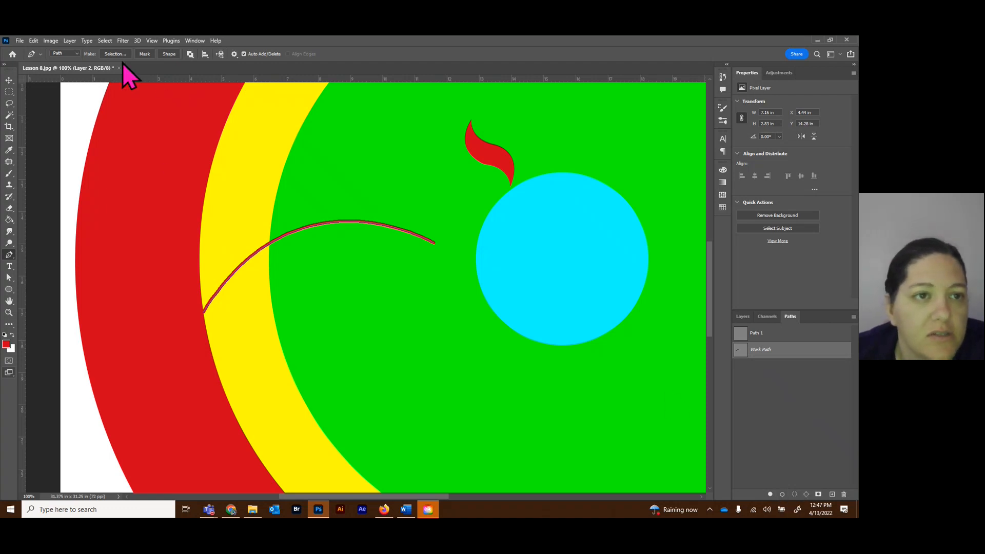
Try to convert the open arc path into a filled shape, and undo the conversion.
click(77, 53)
click(78, 54)
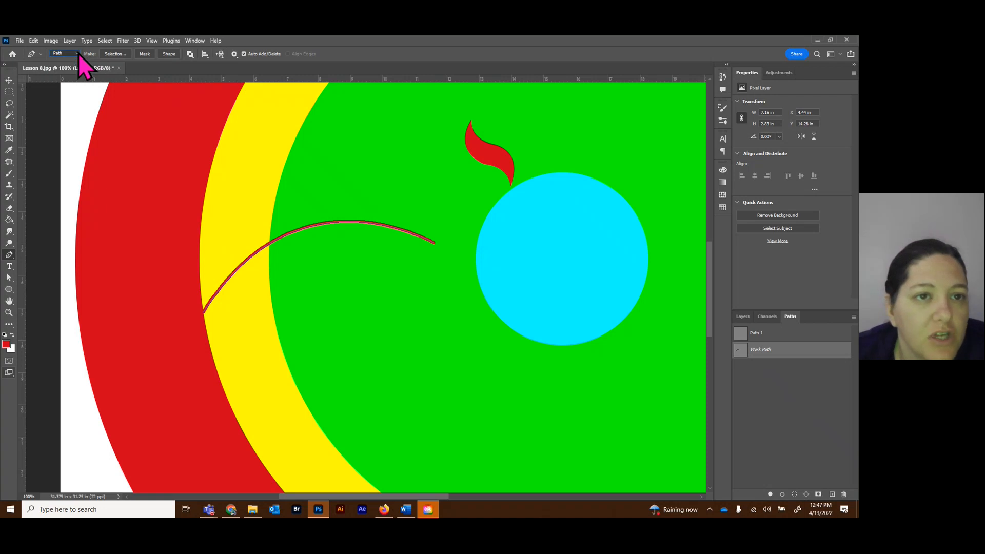
click(168, 54)
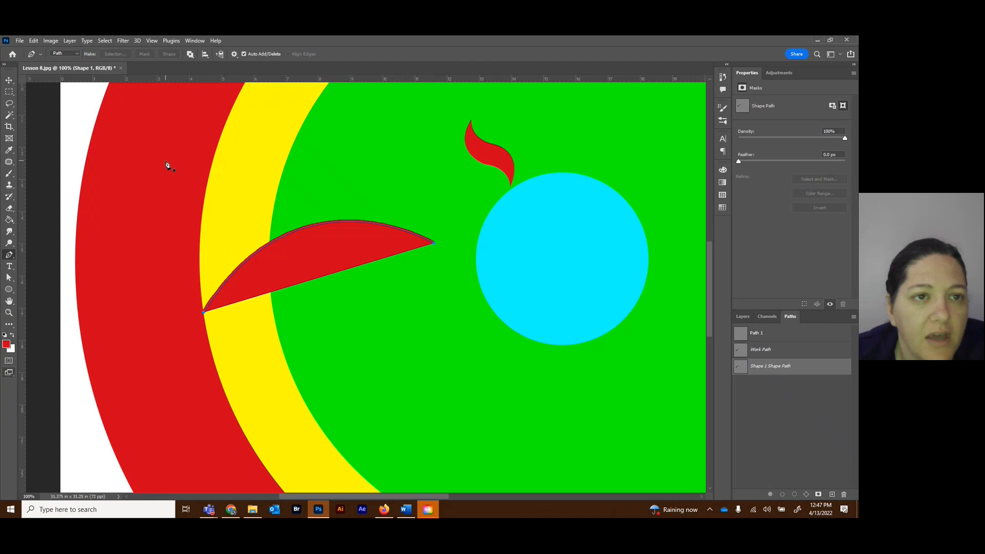
key(ctrl+z)
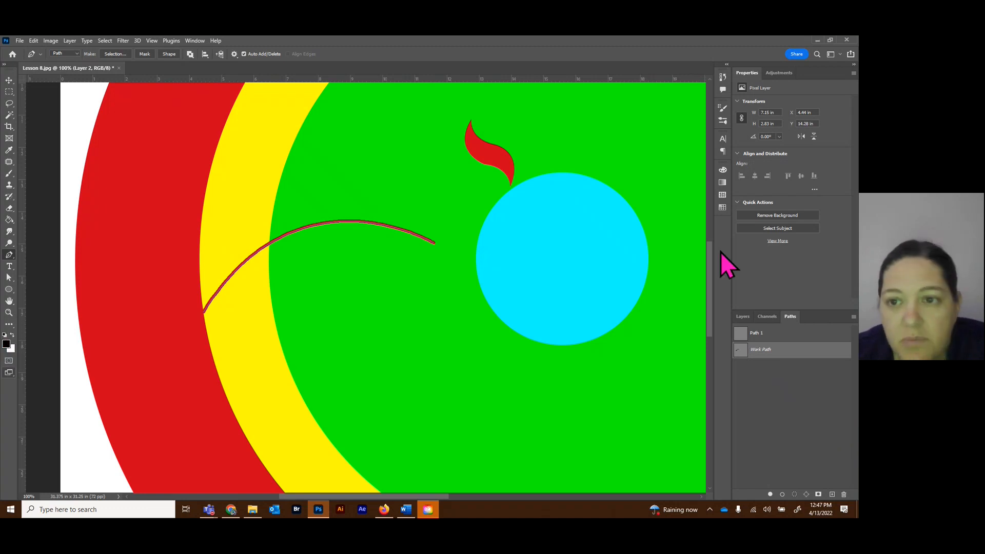
Stroke the arc's work path with black as the foreground color on Layer 2, and deselect the path.
click(782, 494)
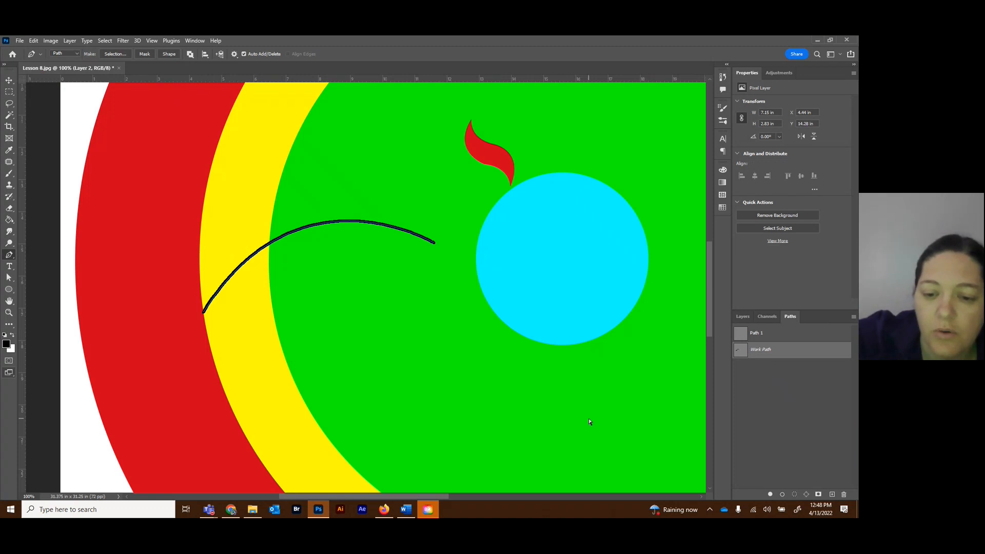
key(ctrl+minus)
key(ctrl+minus)
key(ctrl+minus)
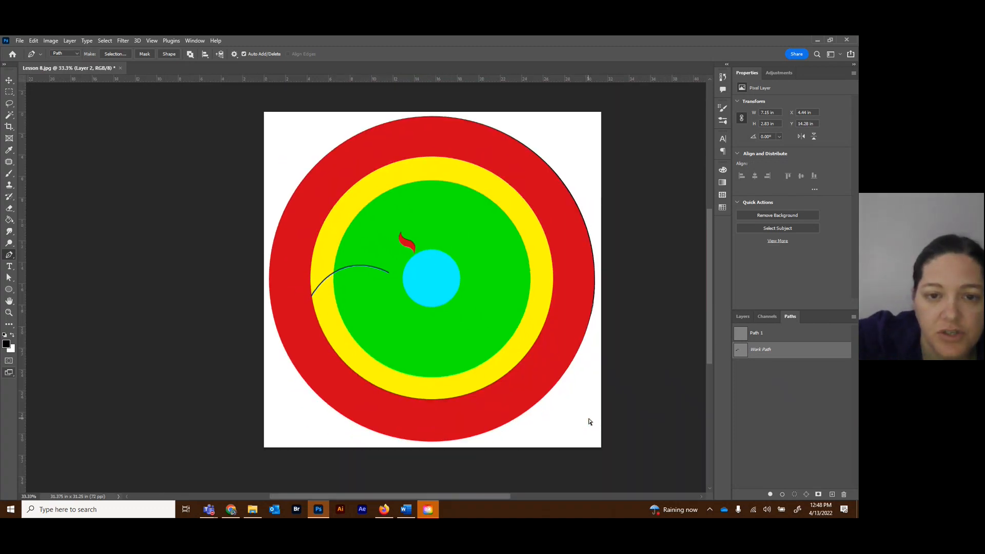
click(743, 318)
click(790, 322)
click(779, 467)
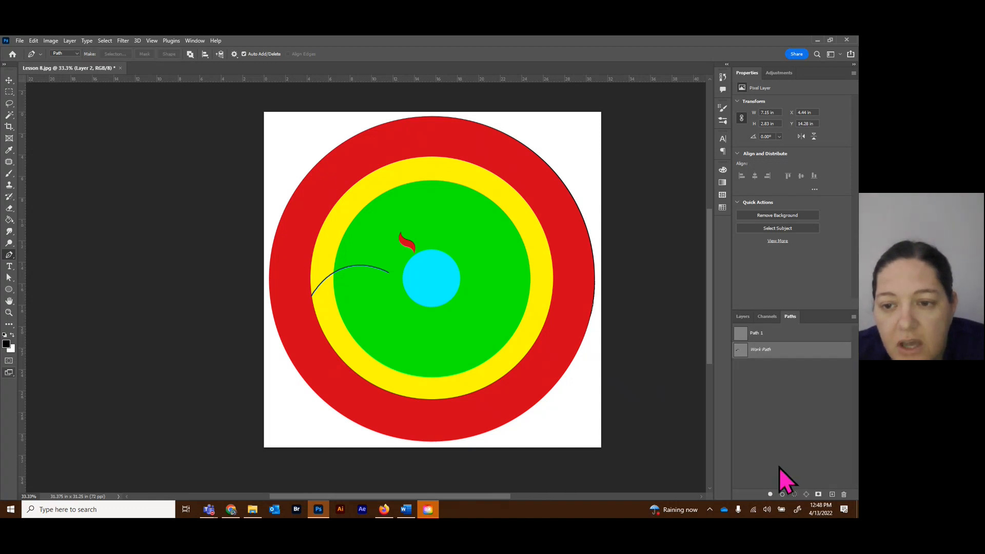
Hide Layer 2, Layer 1 and all four ellipse layers, leaving only the Background mandala sheet showing.
click(743, 318)
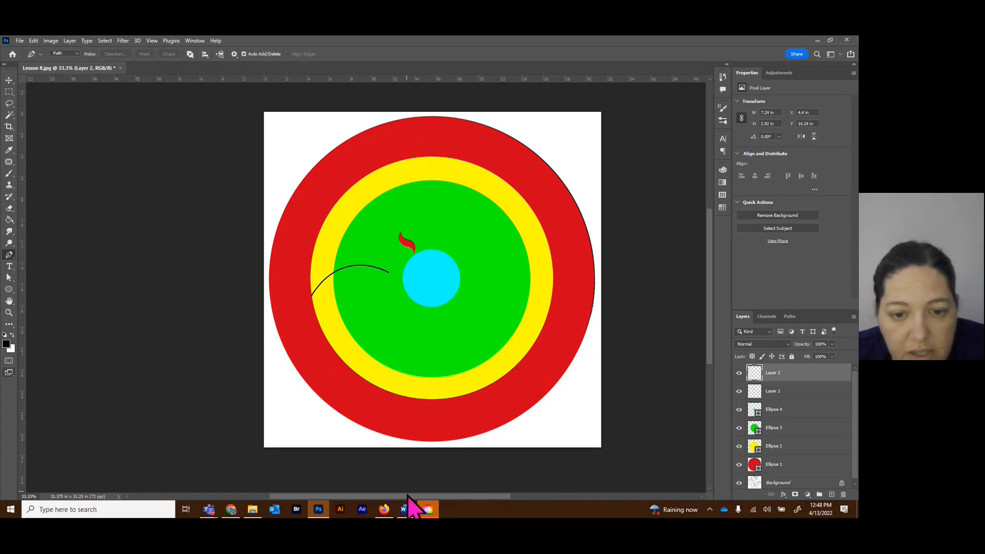
drag(409, 496, 443, 506)
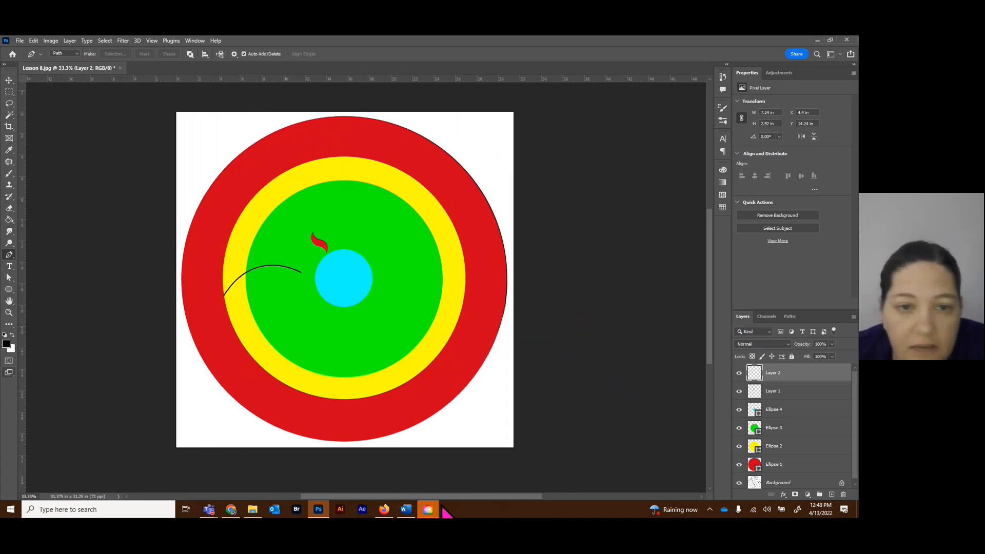
drag(508, 496, 498, 497)
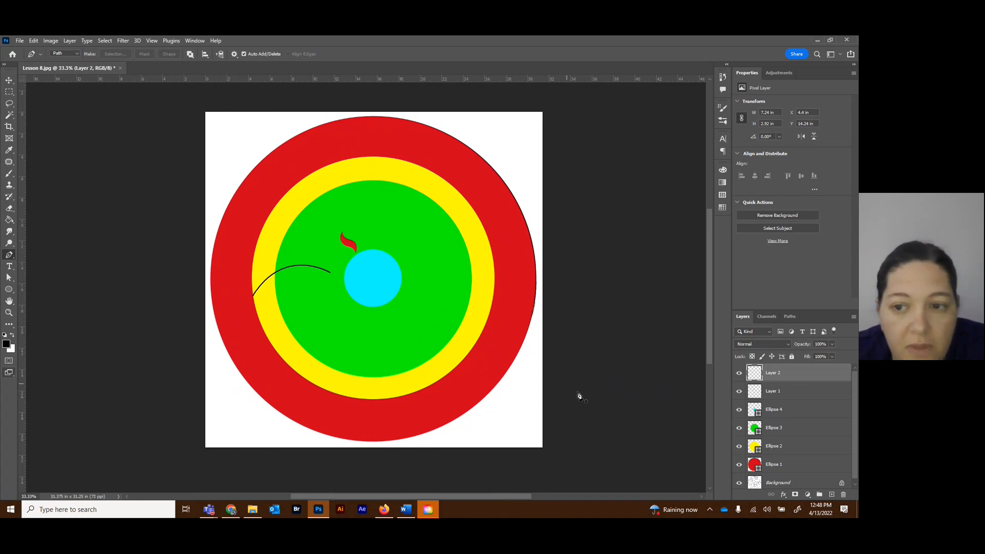
drag(739, 373, 741, 465)
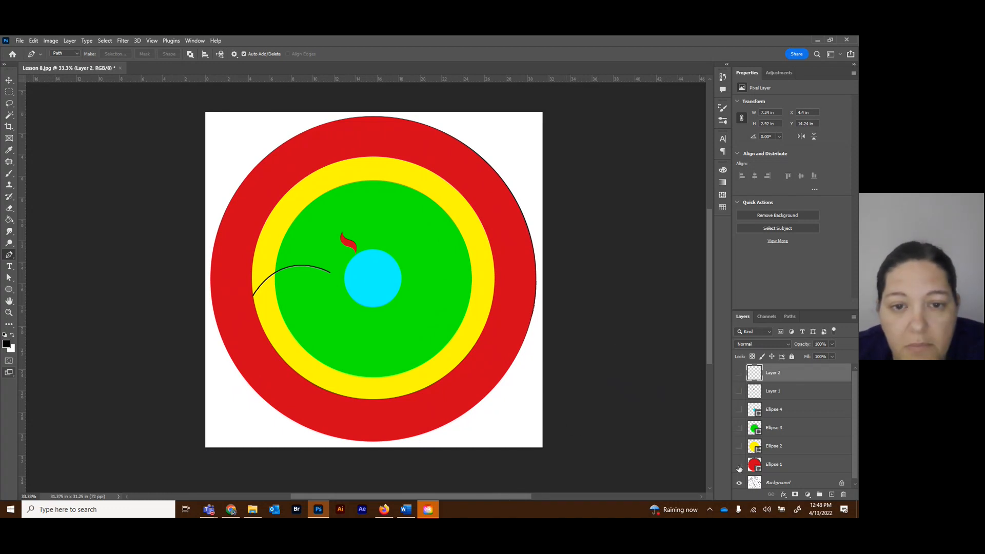
click(740, 465)
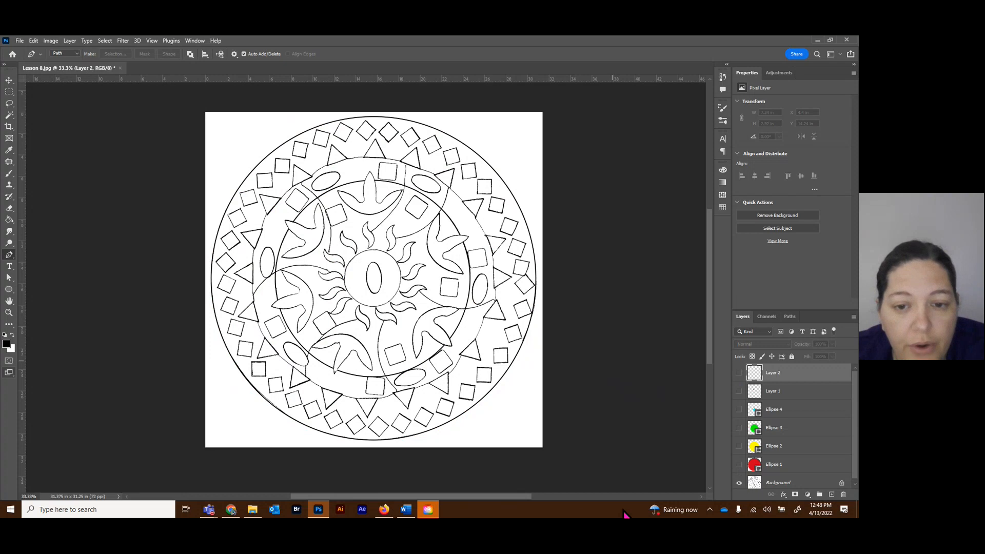
click(577, 513)
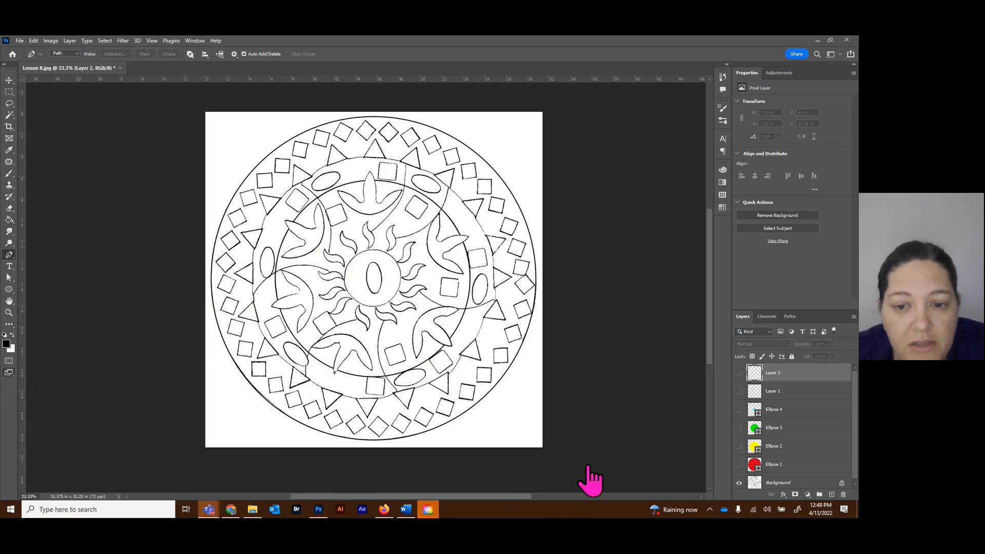
click(595, 465)
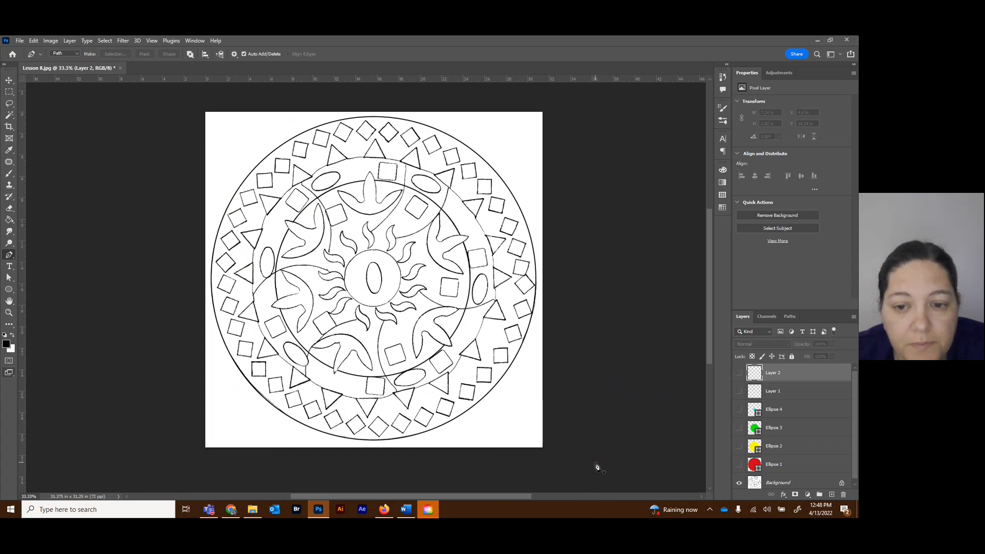